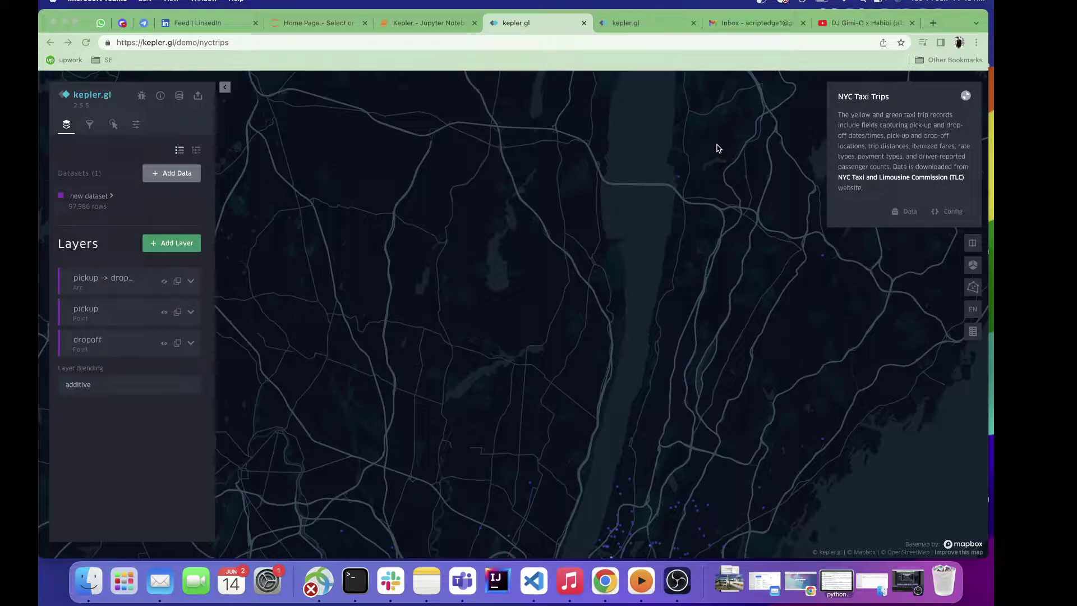
# Switch to the Kepler Jupyter notebook and review its cells from the census map back to the keplergl install cell.
pyautogui.click(482, 275)
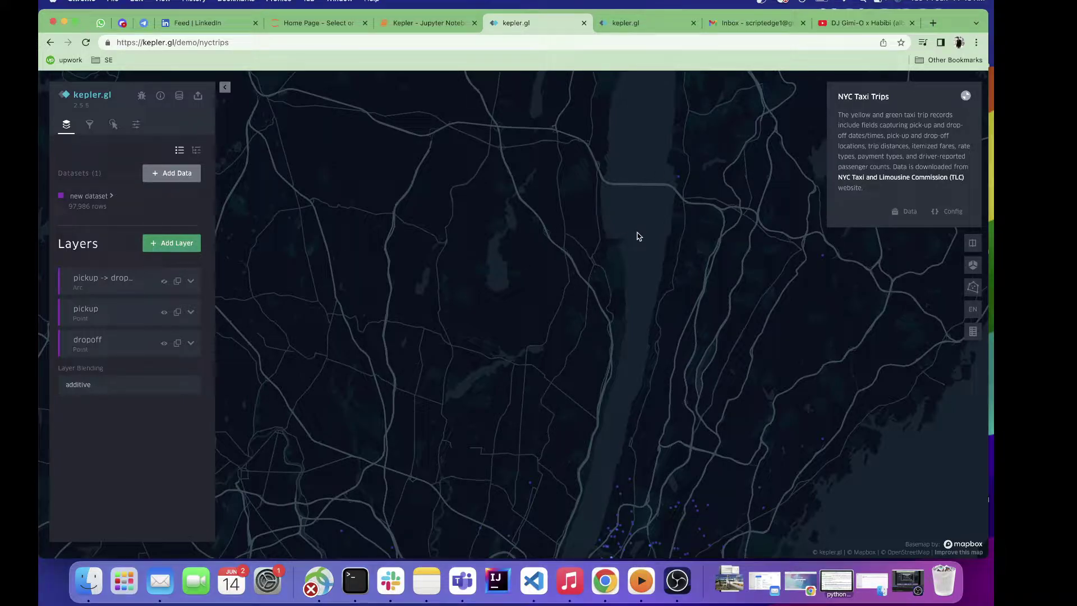
pyautogui.click(441, 26)
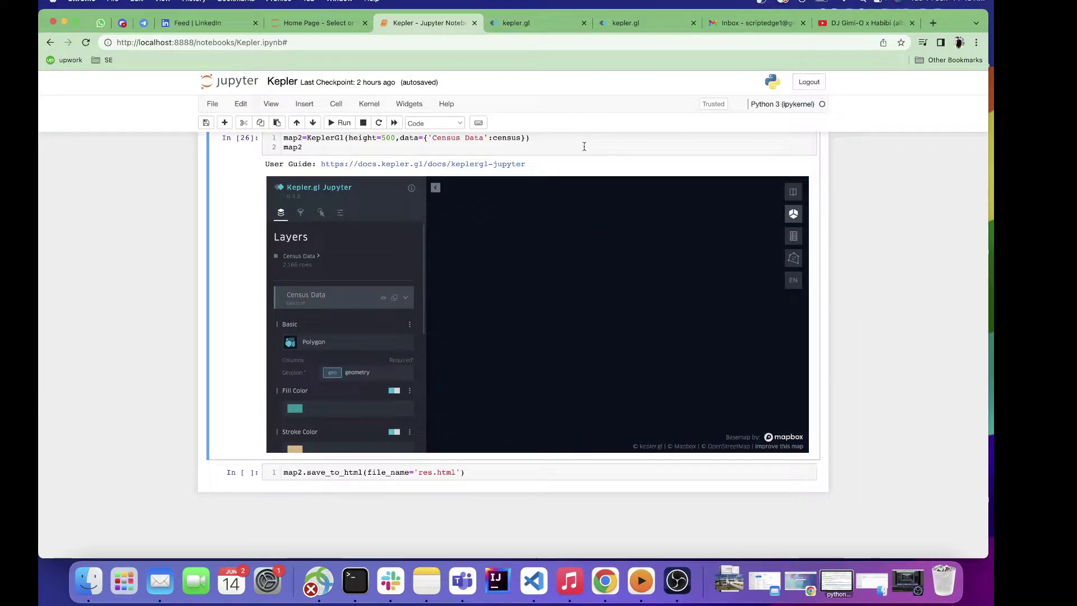
pyautogui.scroll(5, 566, 261)
pyautogui.scroll(5, 584, 147)
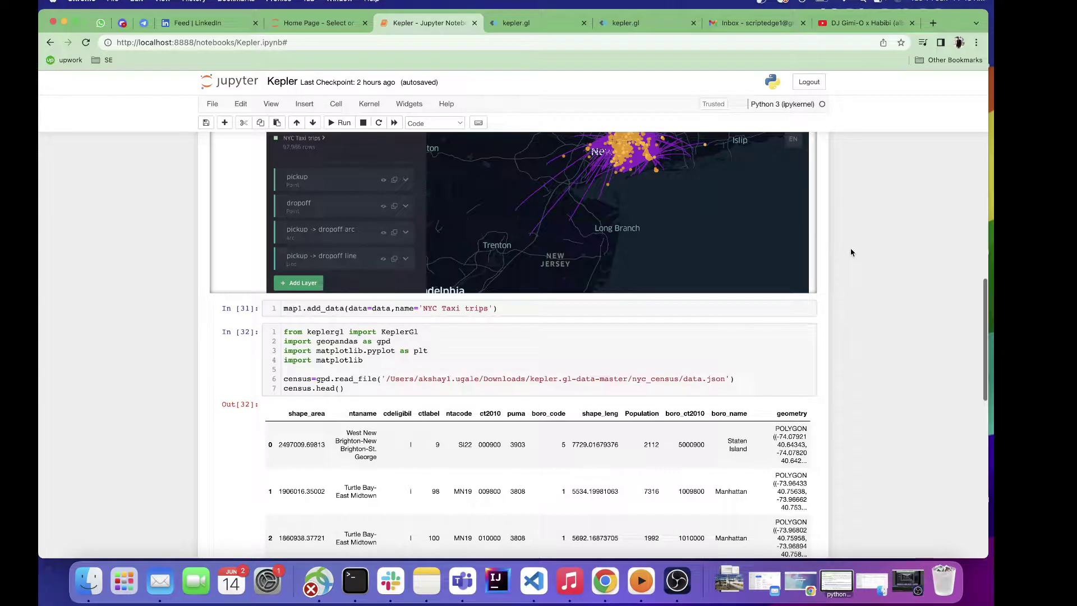
pyautogui.scroll(10, 851, 249)
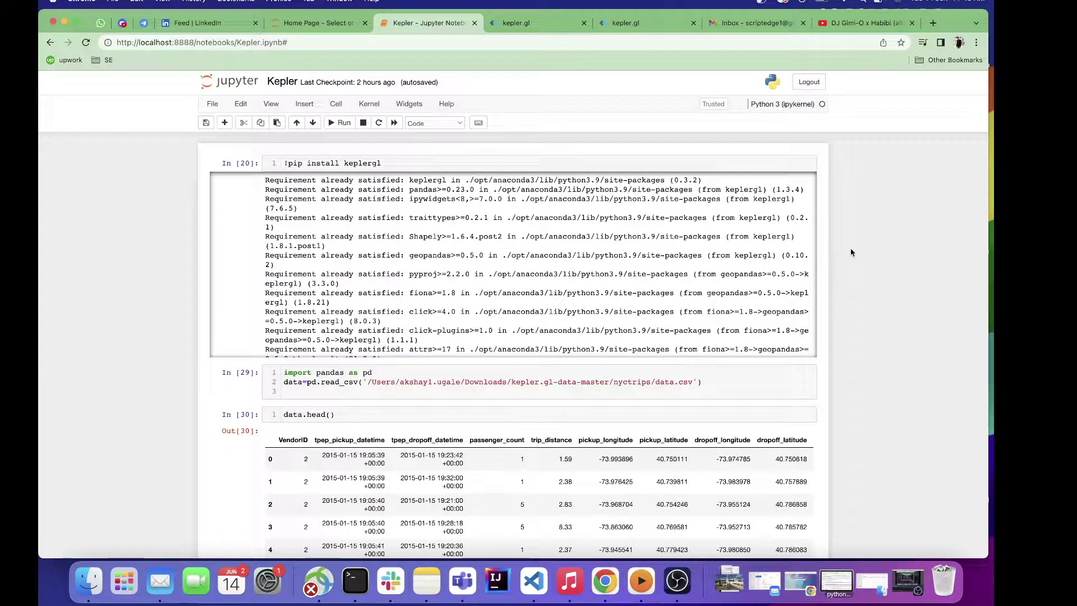
# Return to the NYC Taxi Trips demo map and examine the trip points around New York City.
pyautogui.click(528, 24)
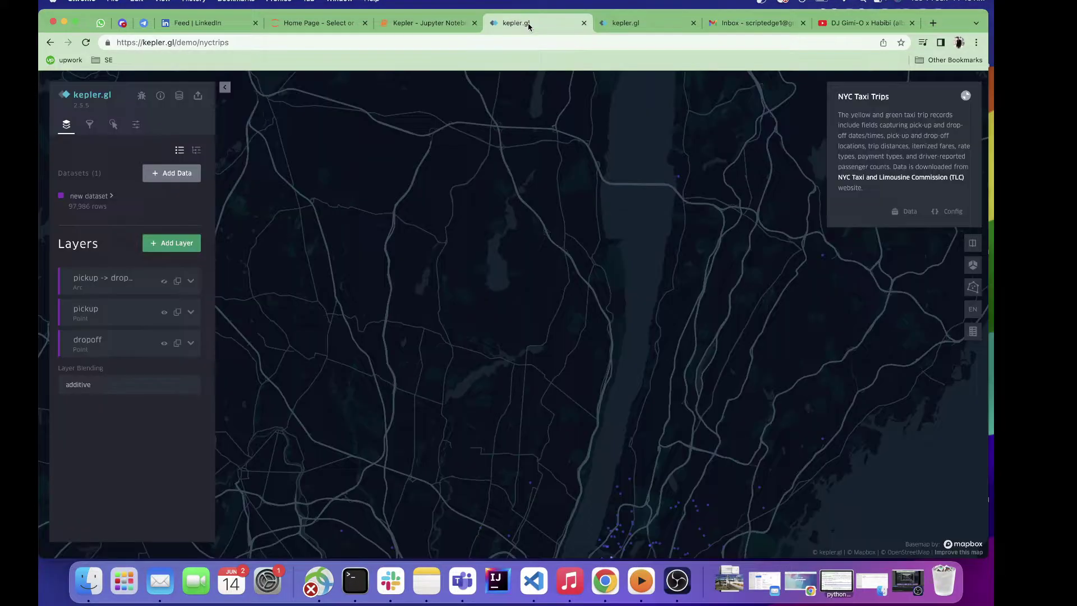
pyautogui.scroll(-10, 512, 240)
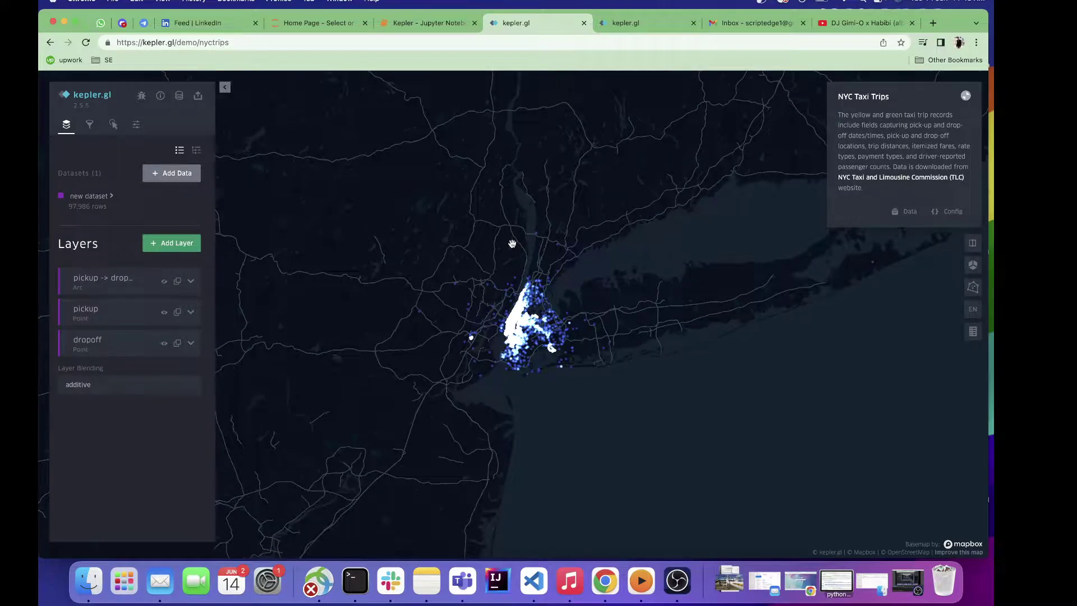
pyautogui.moveTo(425, 251); pyautogui.dragTo(570, 236)
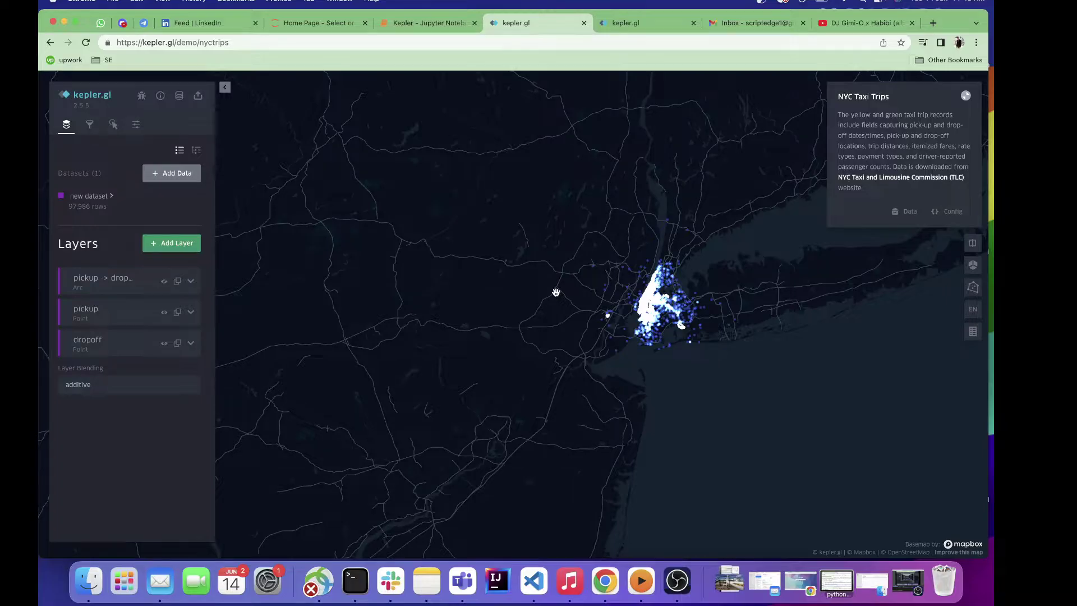
pyautogui.scroll(-3, 556, 292)
# In the other kepler.gl tab, go back from the NYC trips demo to the kepler.gl homepage.
pyautogui.click(652, 22)
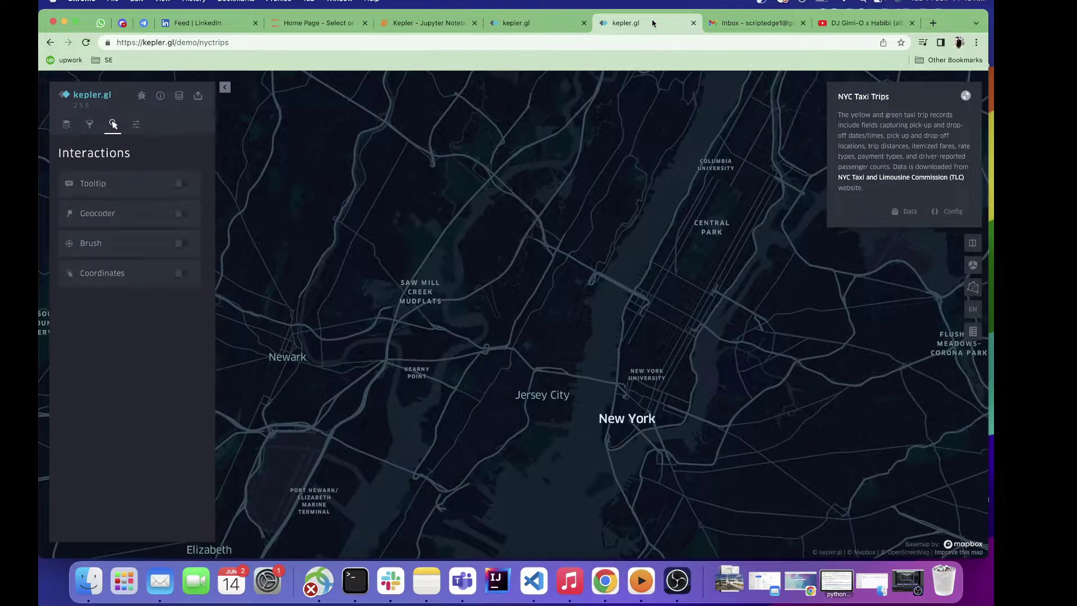
pyautogui.scroll(-3, 488, 267)
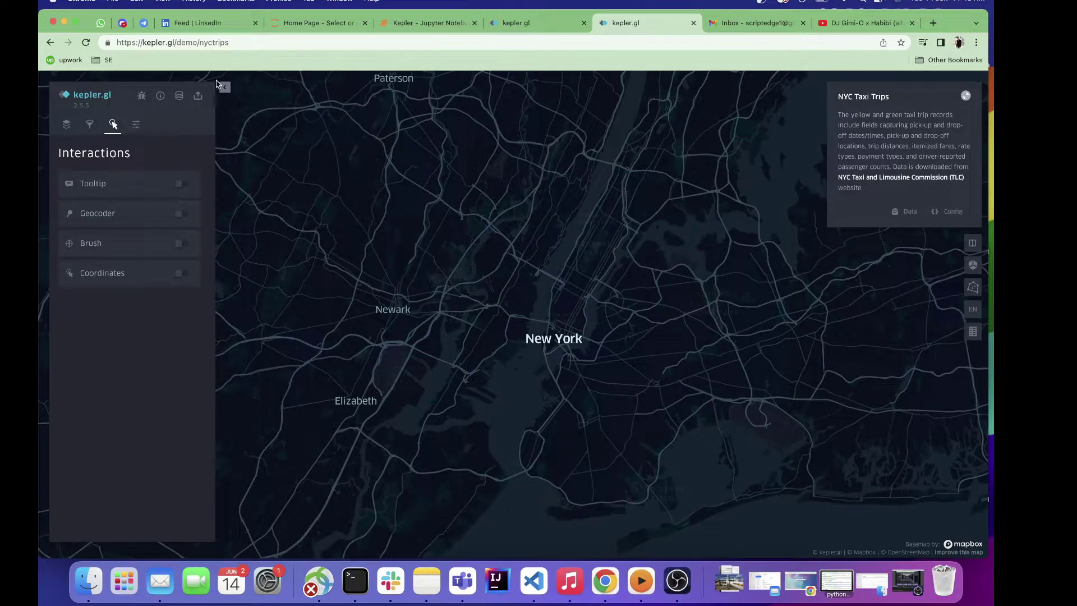
pyautogui.click(51, 45)
pyautogui.click(48, 43)
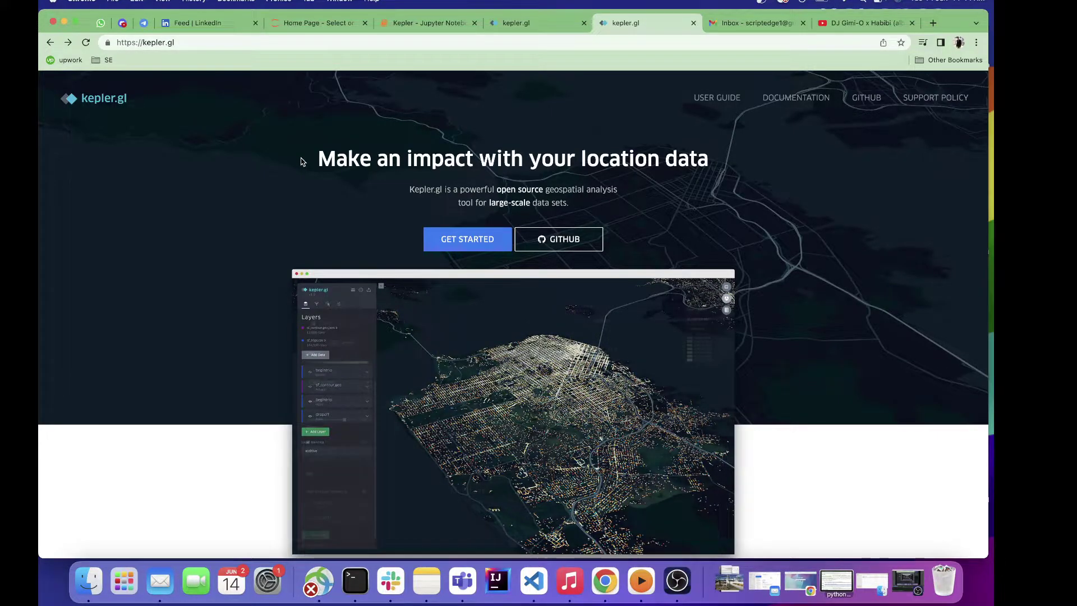
# Preview the Heatmap, GeoJSON, Buildings, Hexagon, Line and Arc examples in the homepage's Map Enthusiast gallery.
pyautogui.scroll(-1, 302, 162)
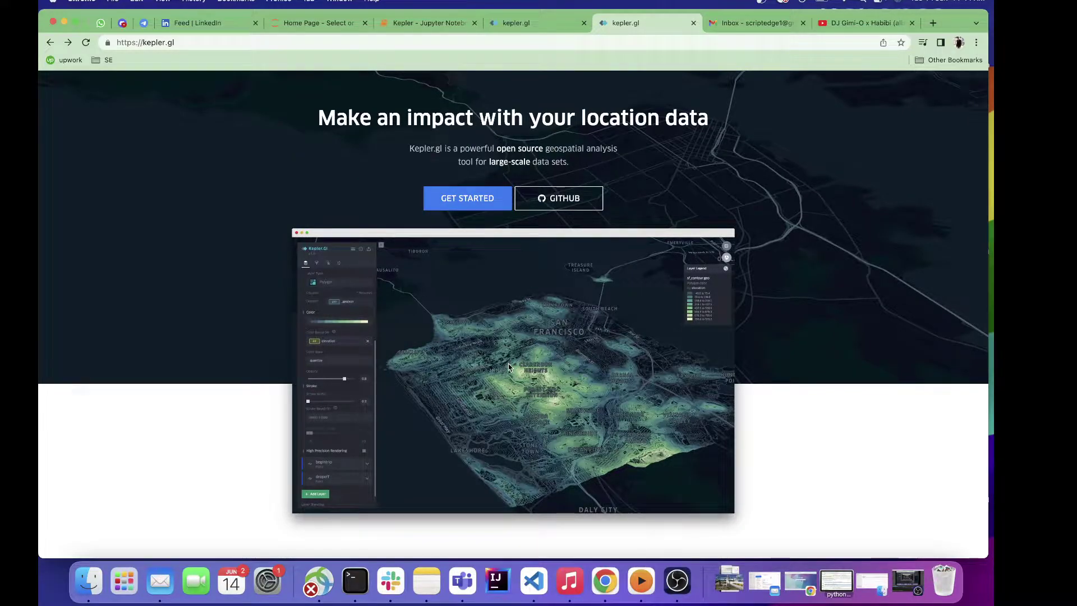
pyautogui.scroll(-10, 240, 375)
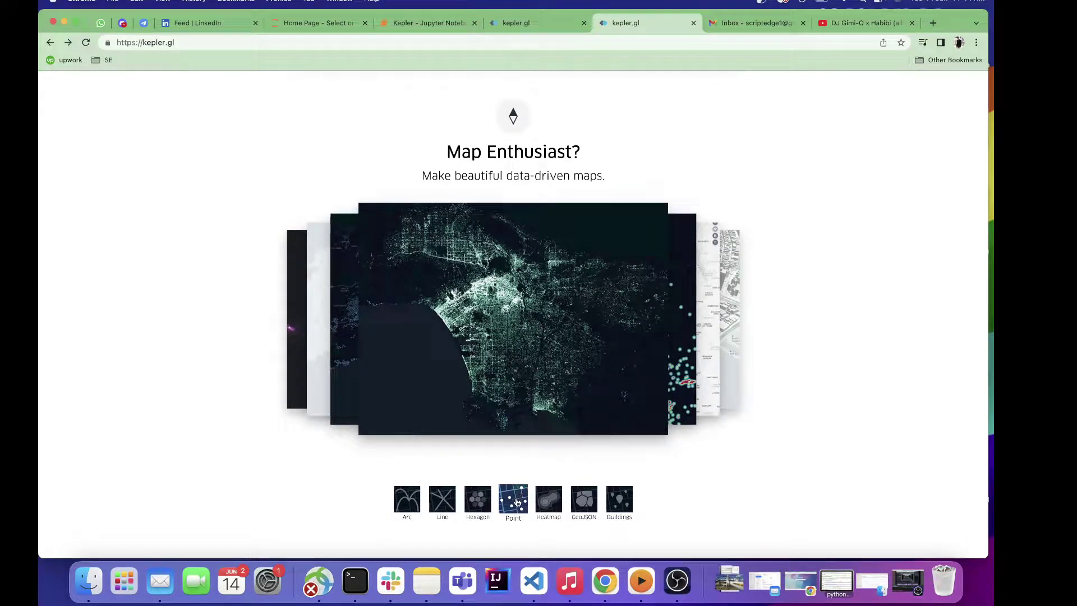
pyautogui.click(549, 499)
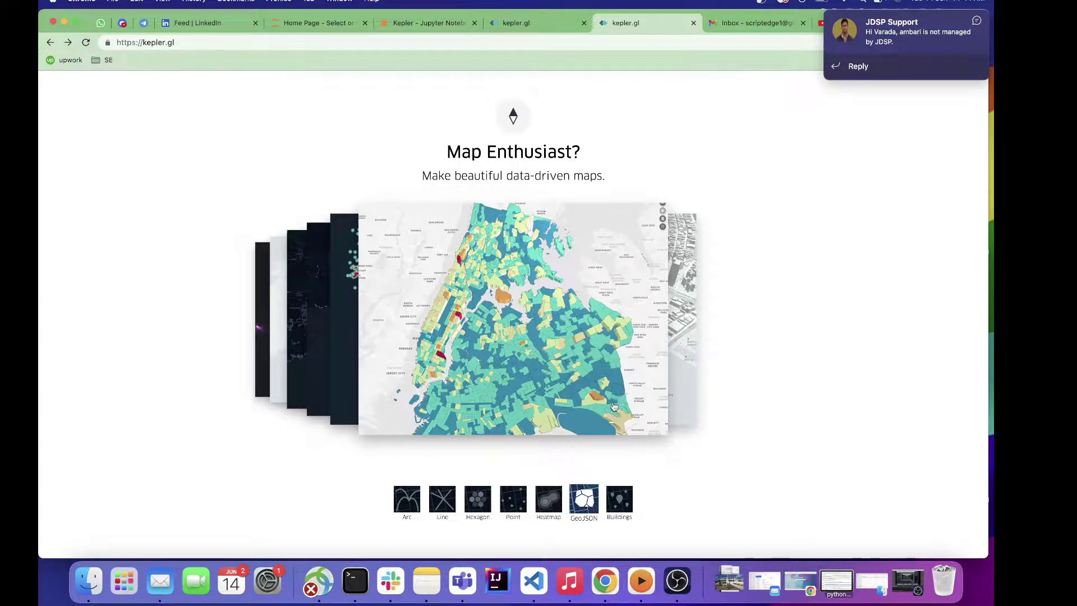
pyautogui.click(621, 499)
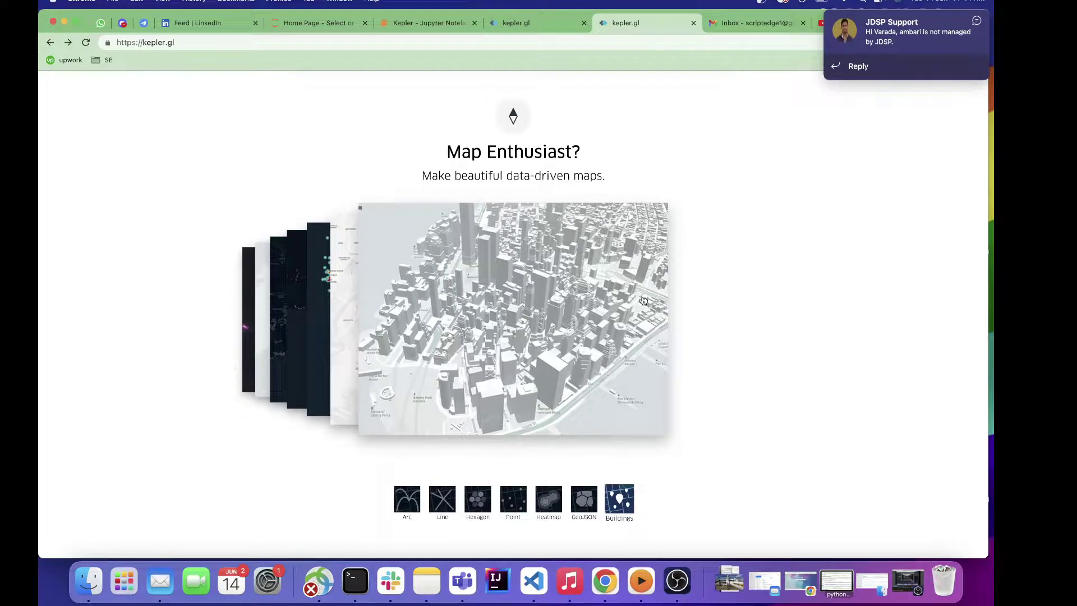
pyautogui.click(475, 500)
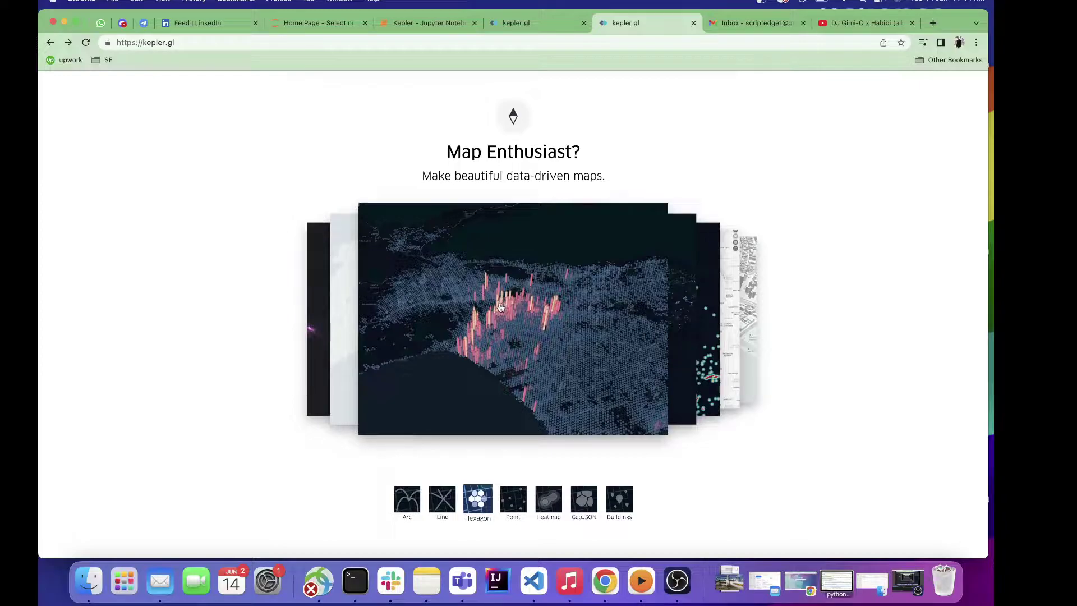
pyautogui.click(444, 498)
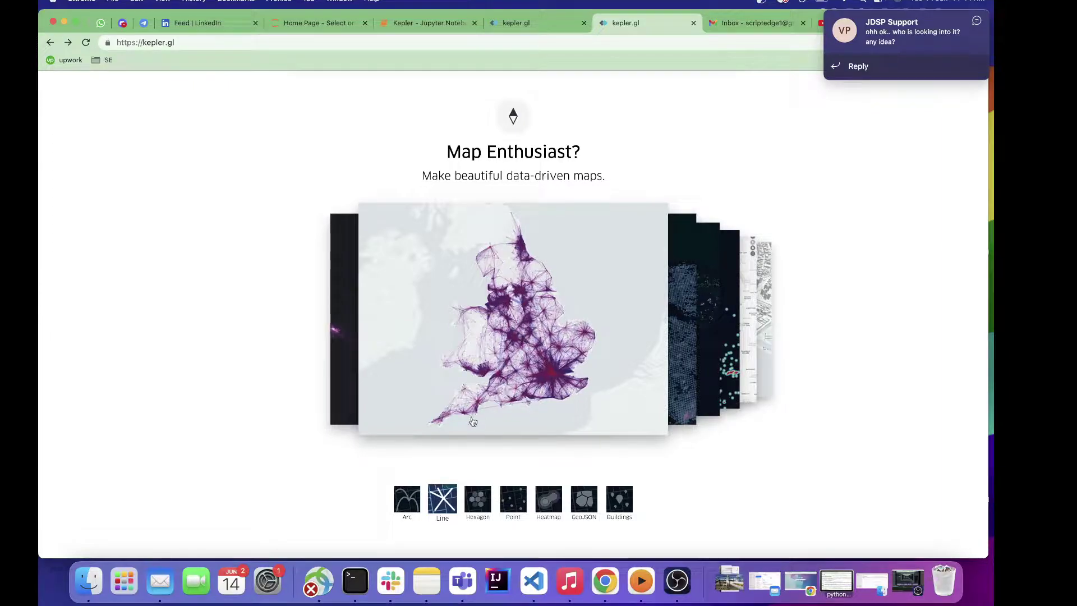
pyautogui.click(404, 505)
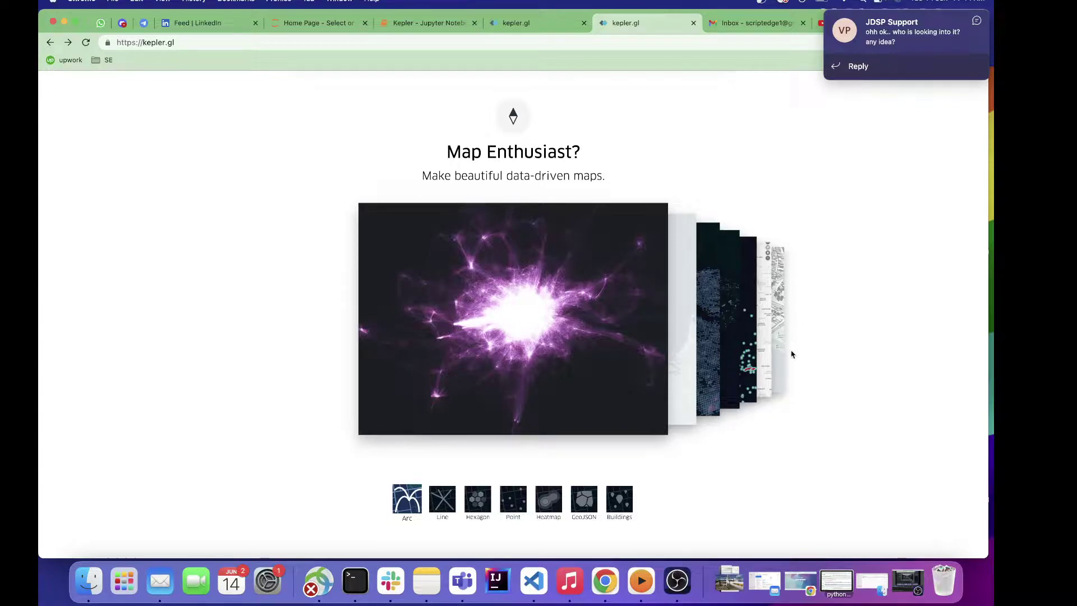
# Look through the homepage's Data Scientist and Developer sections, return to its header and dismiss the chat notification.
pyautogui.scroll(-3, 803, 372)
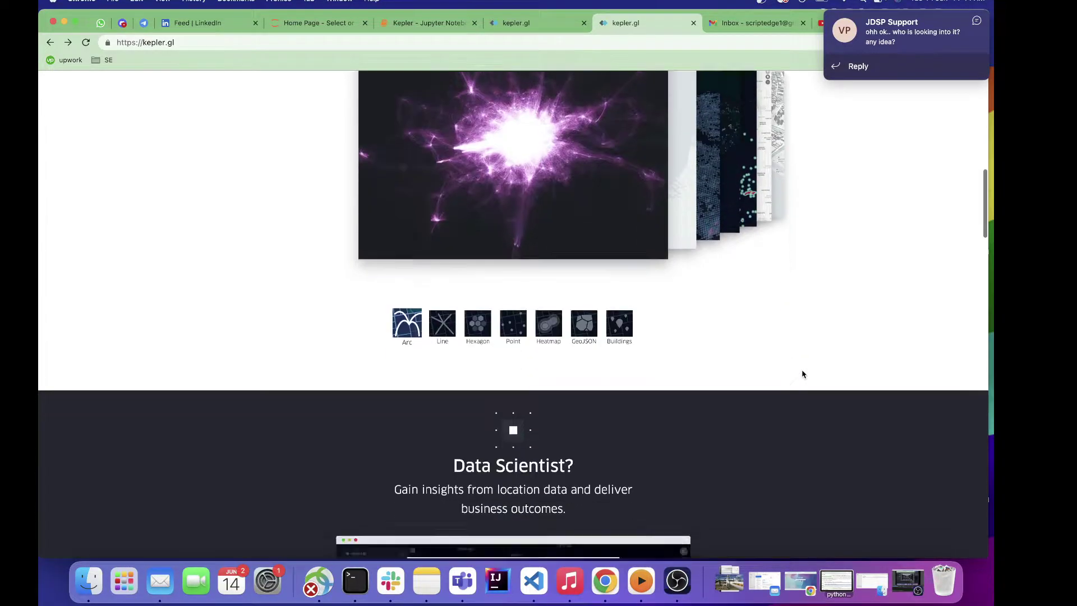
pyautogui.scroll(-10, 802, 375)
pyautogui.scroll(-8, 802, 374)
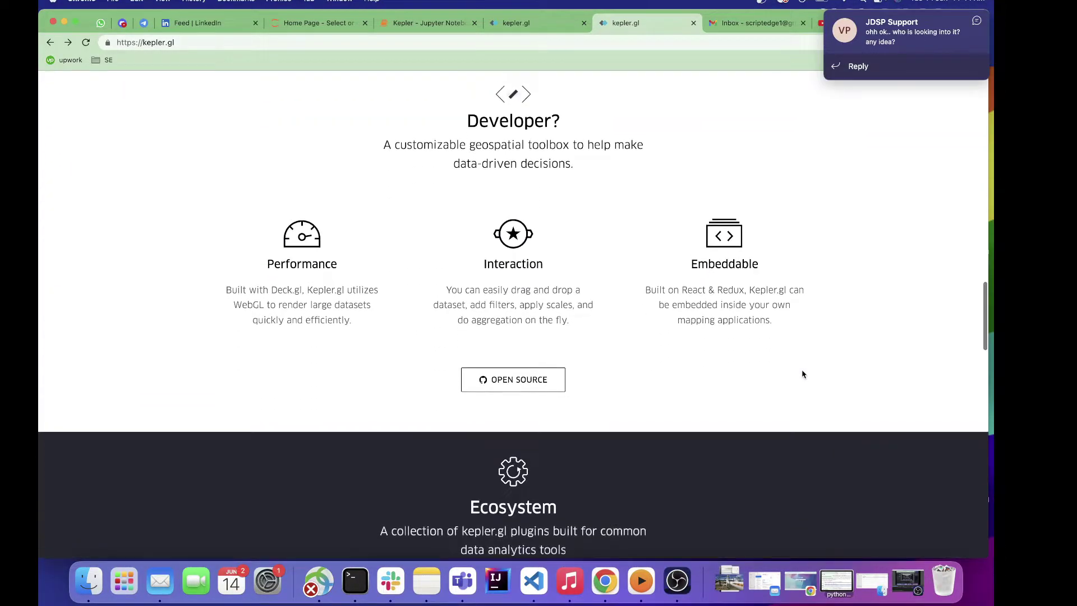
pyautogui.scroll(15, 803, 373)
pyautogui.scroll(10, 774, 253)
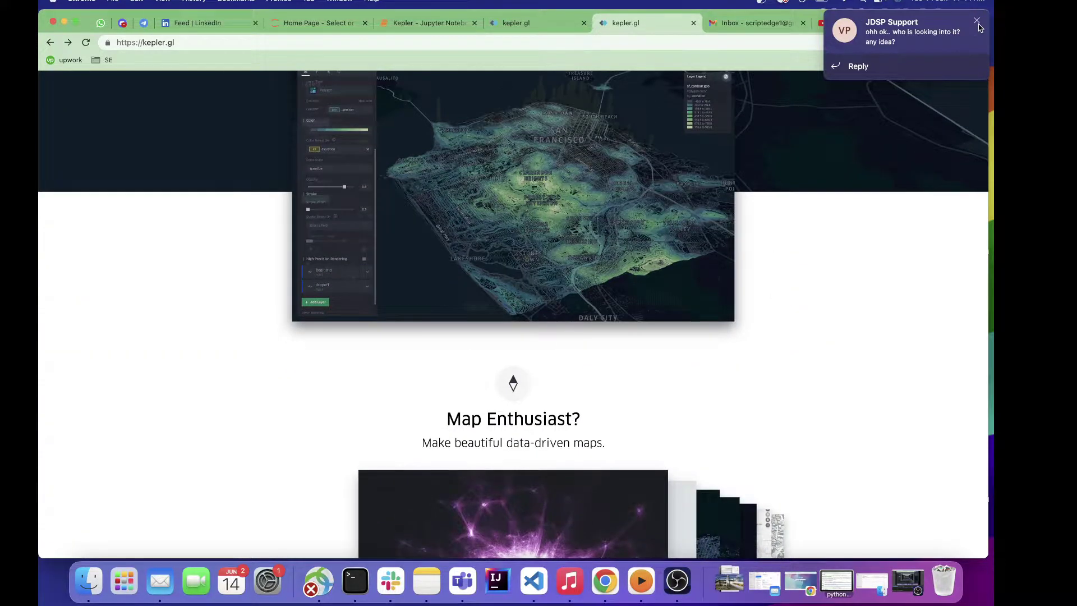
pyautogui.click(952, 27)
pyautogui.scroll(5, 774, 238)
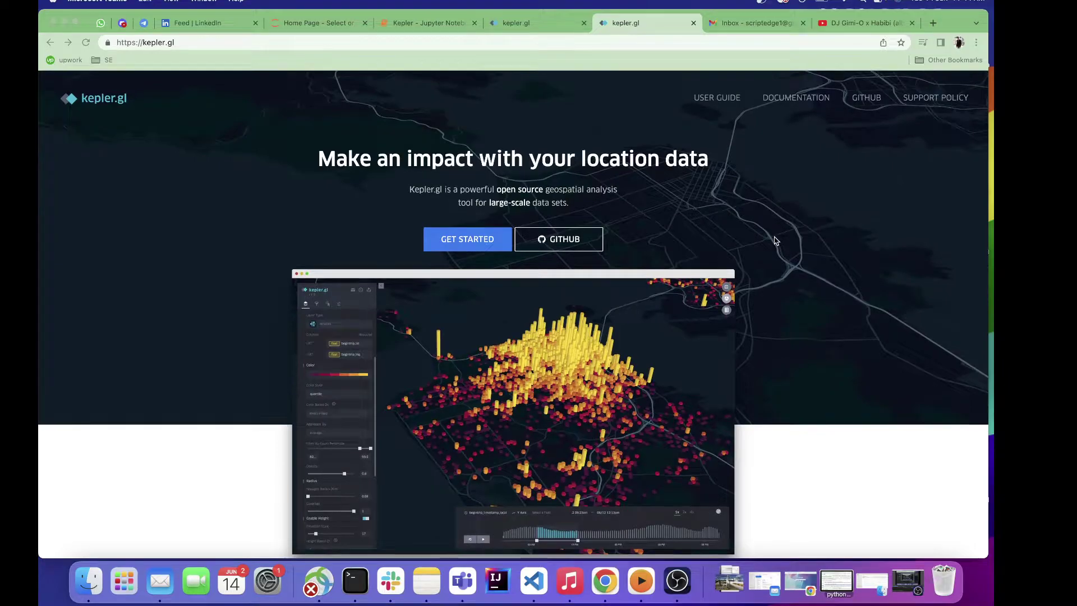
# Replace the NYC Taxi Trips tab with a fresh kepler.gl homepage and start a new demo map from it.
pyautogui.click(553, 29)
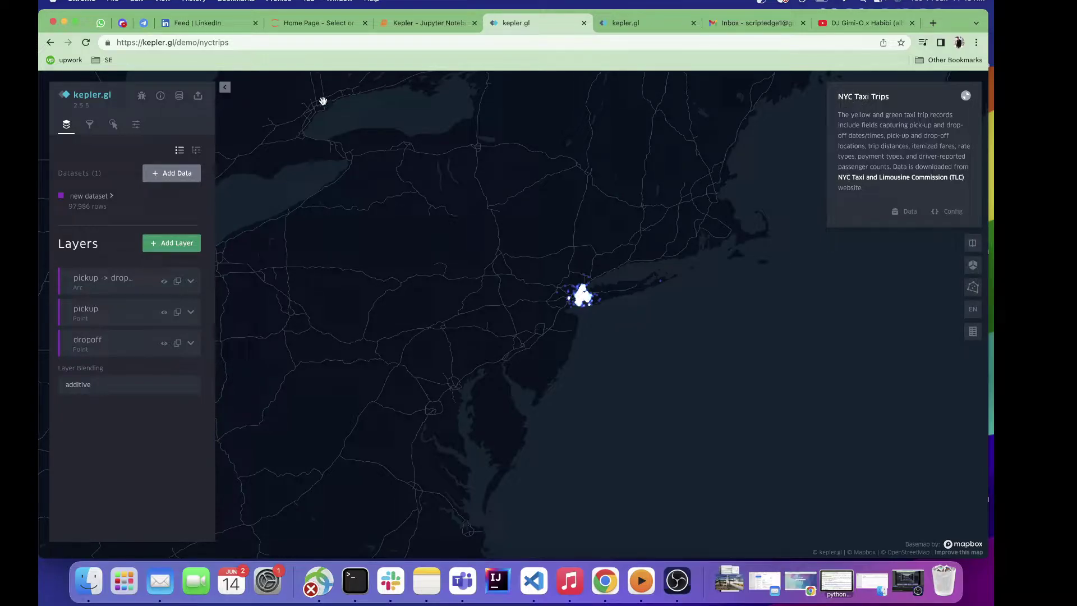
pyautogui.click(86, 100)
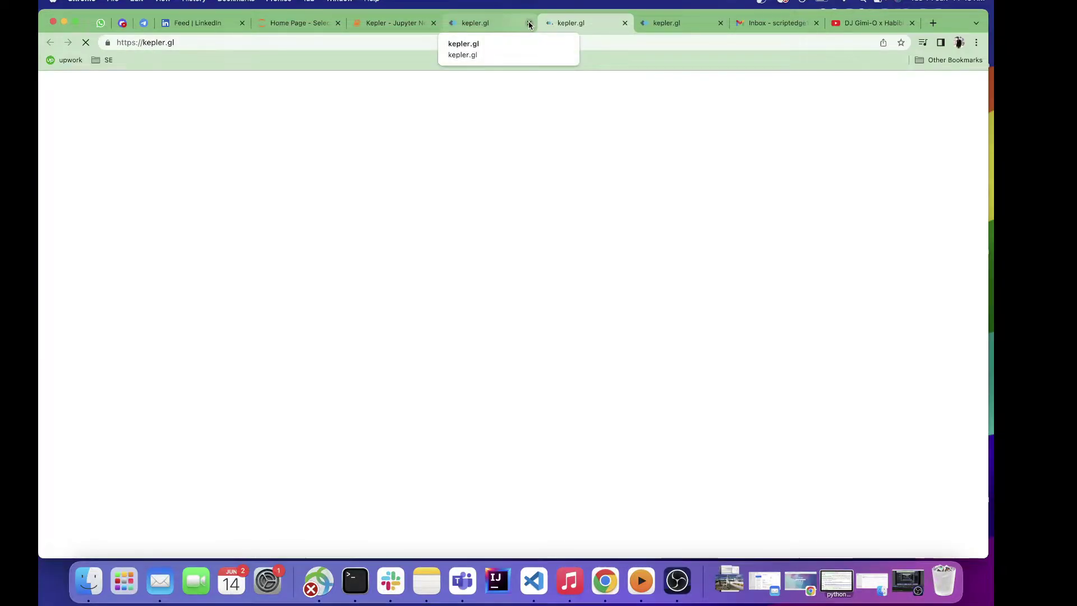
pyautogui.click(528, 23)
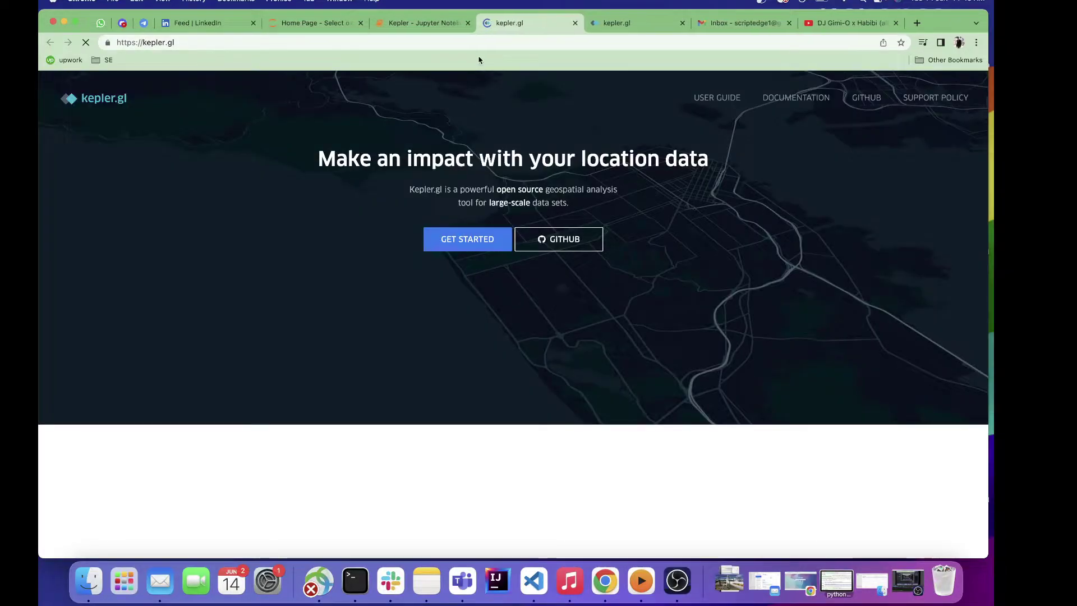
pyautogui.click(470, 237)
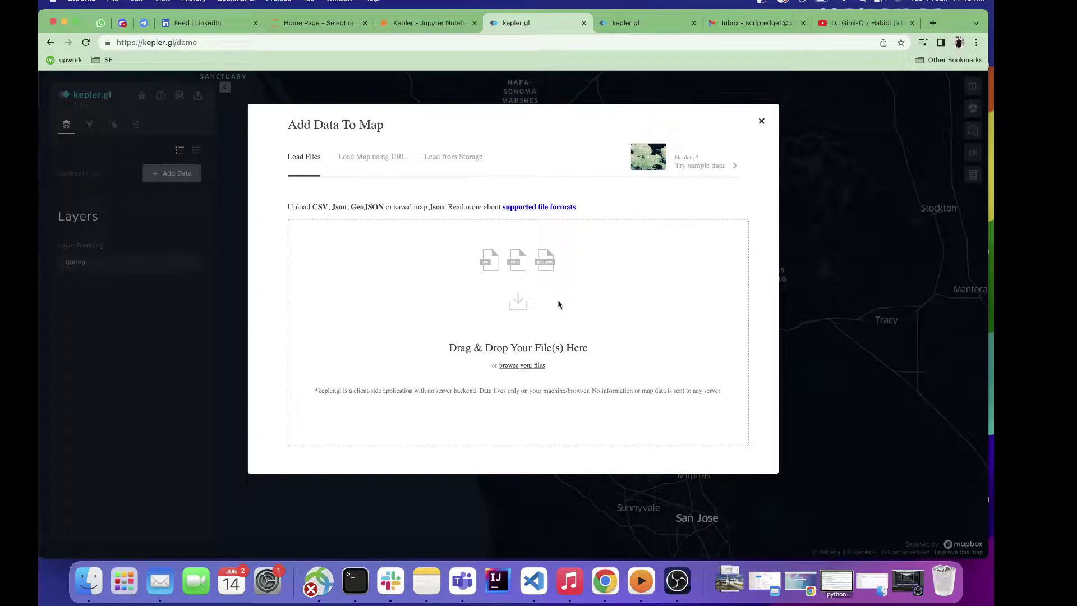
# Load the NYC Taxi Trips sample dataset onto the map.
pyautogui.click(690, 167)
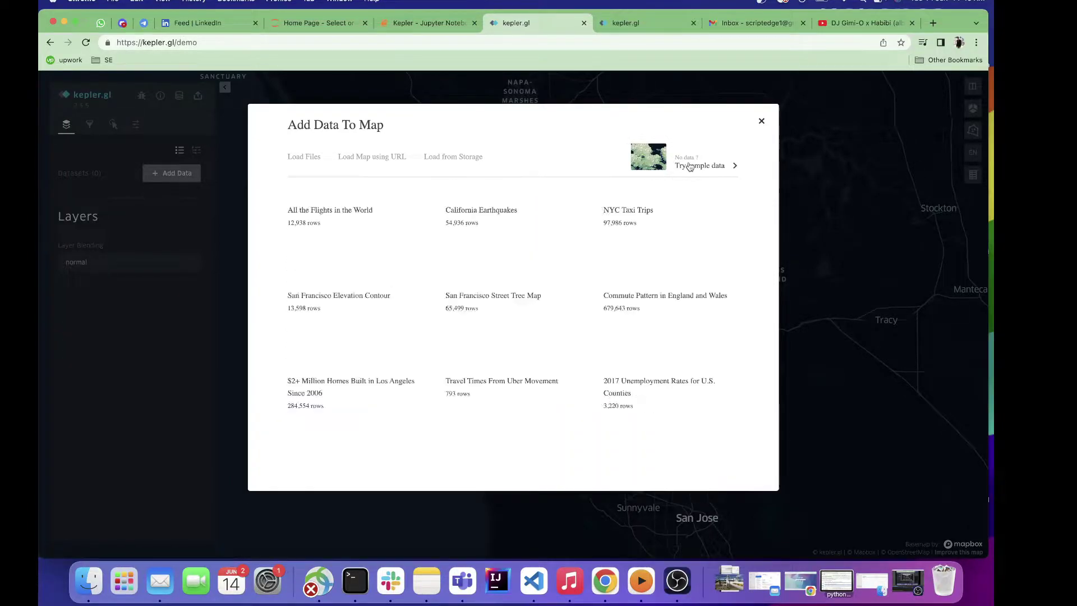
pyautogui.scroll(-3, 643, 299)
pyautogui.scroll(-3, 643, 297)
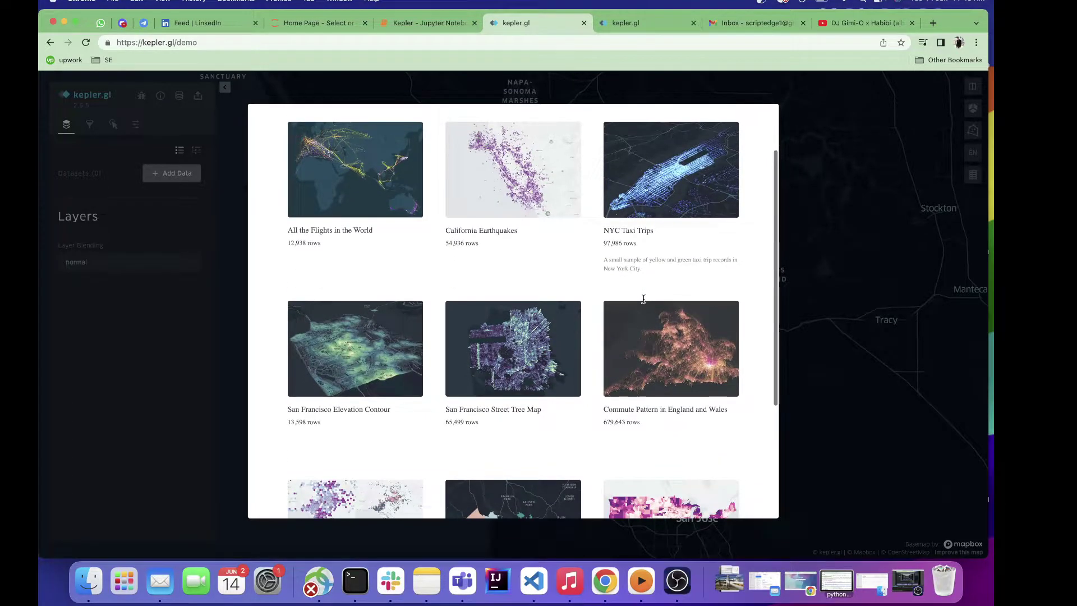
pyautogui.scroll(5, 667, 243)
pyautogui.click(667, 243)
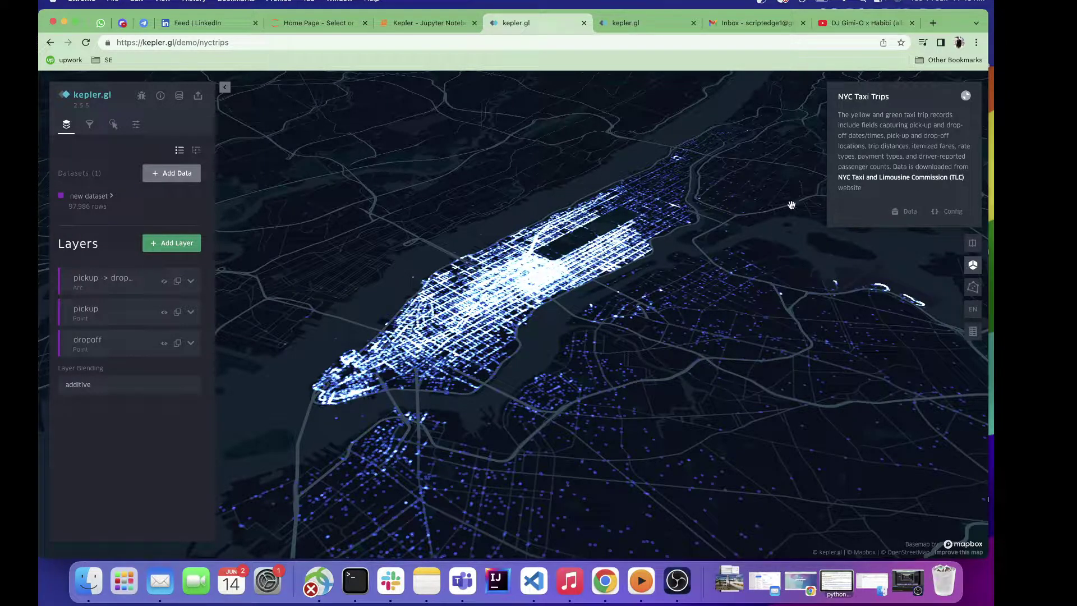
# Turn off the 3D view of the taxi trips map and dismiss the chat notification.
pyautogui.scroll(-5, 534, 449)
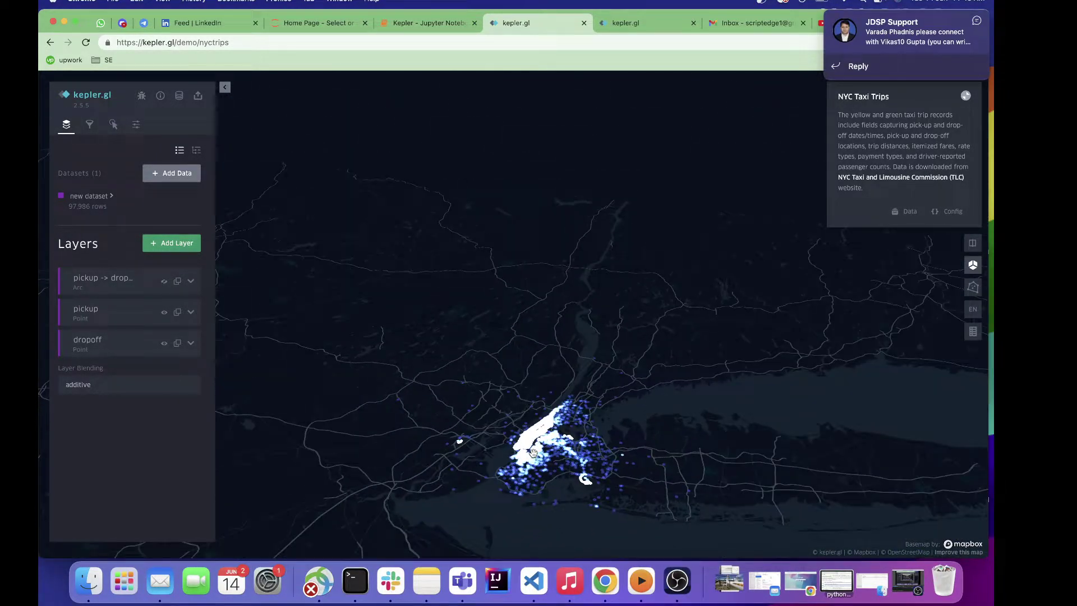
pyautogui.click(974, 267)
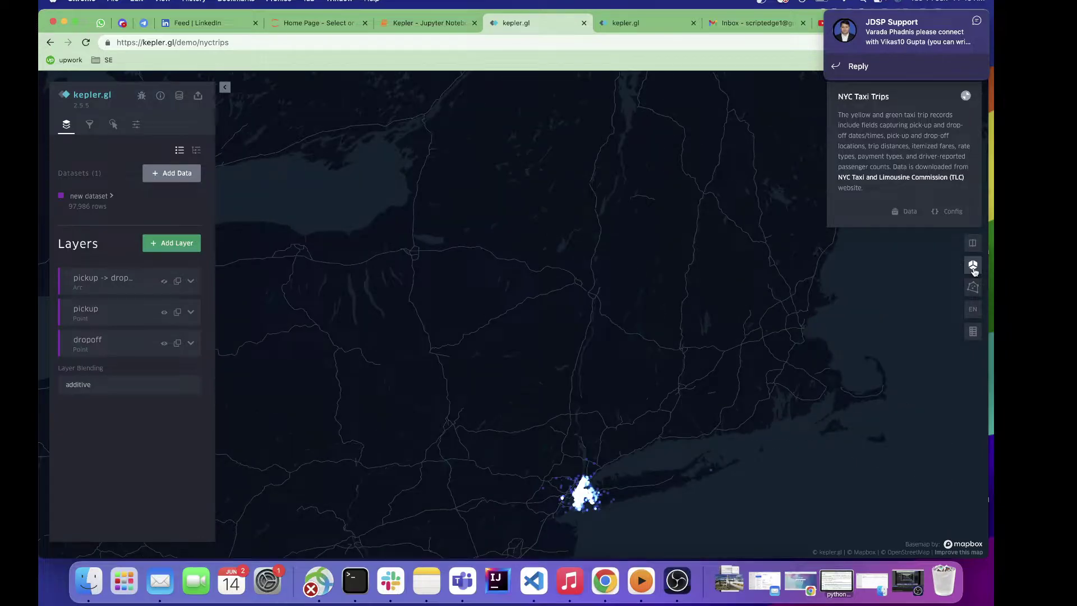
pyautogui.moveTo(978, 51)
pyautogui.click(977, 23)
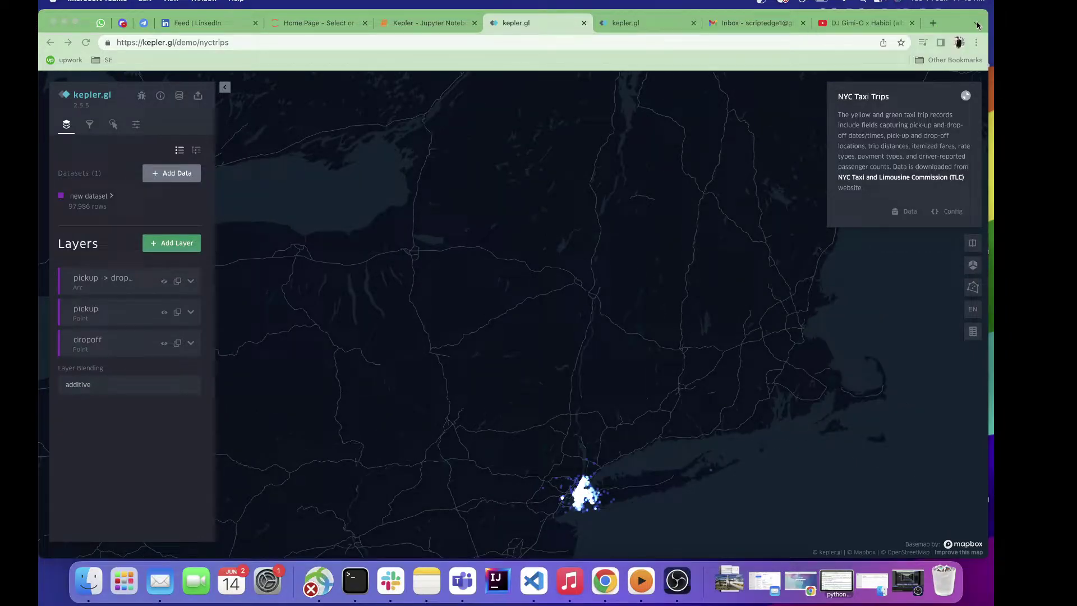
# Examine where the taxi trip points lie within North America and around New York City and Long Island.
pyautogui.scroll(-5, 588, 349)
pyautogui.scroll(-3, 588, 350)
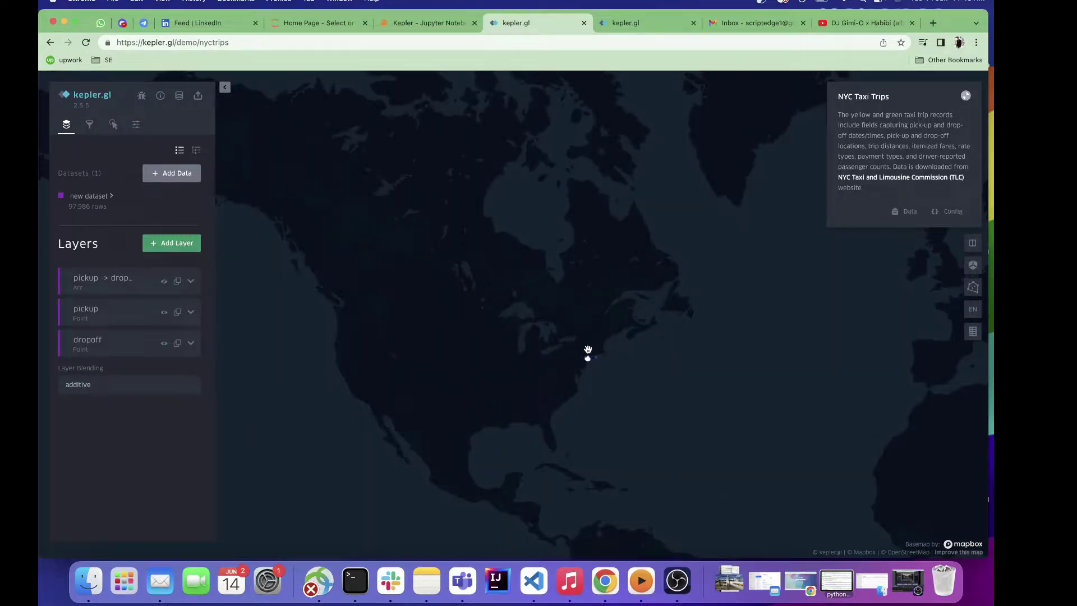
pyautogui.scroll(5, 617, 375)
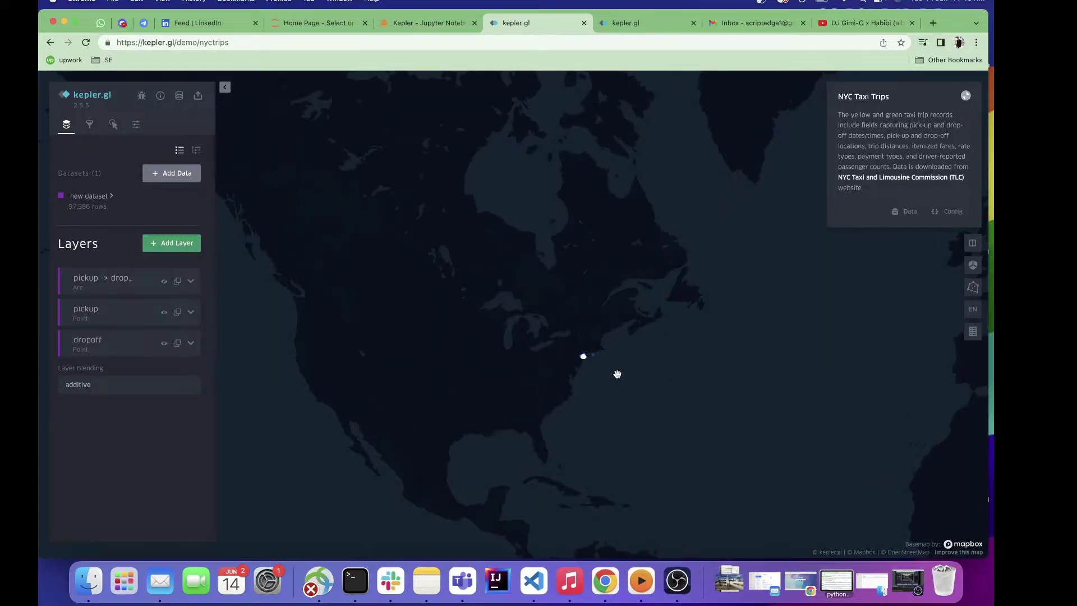
pyautogui.moveTo(486, 324); pyautogui.dragTo(572, 355)
pyautogui.scroll(10, 582, 319)
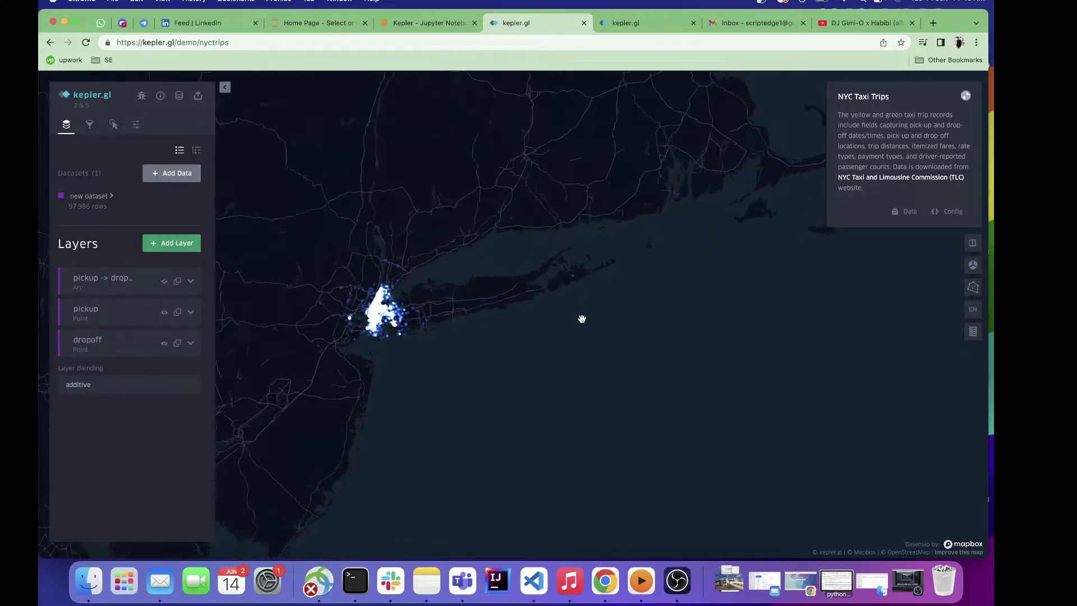
pyautogui.moveTo(500, 320); pyautogui.dragTo(680, 329)
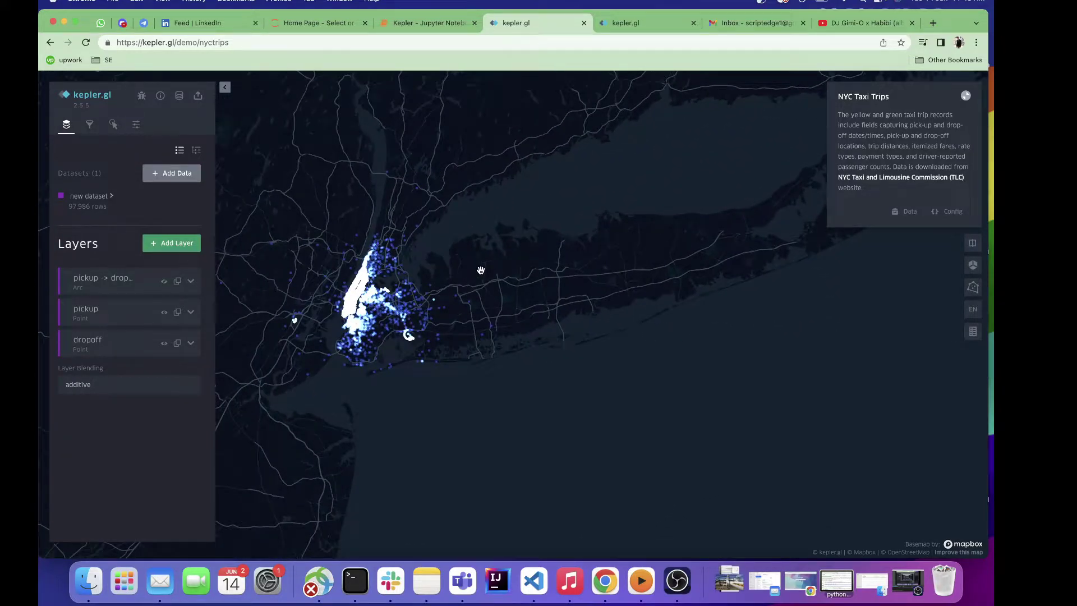
# Review the taxi trip records in the dataset's data table and return to the map.
pyautogui.scroll(3, 481, 270)
pyautogui.moveTo(408, 284); pyautogui.dragTo(650, 218)
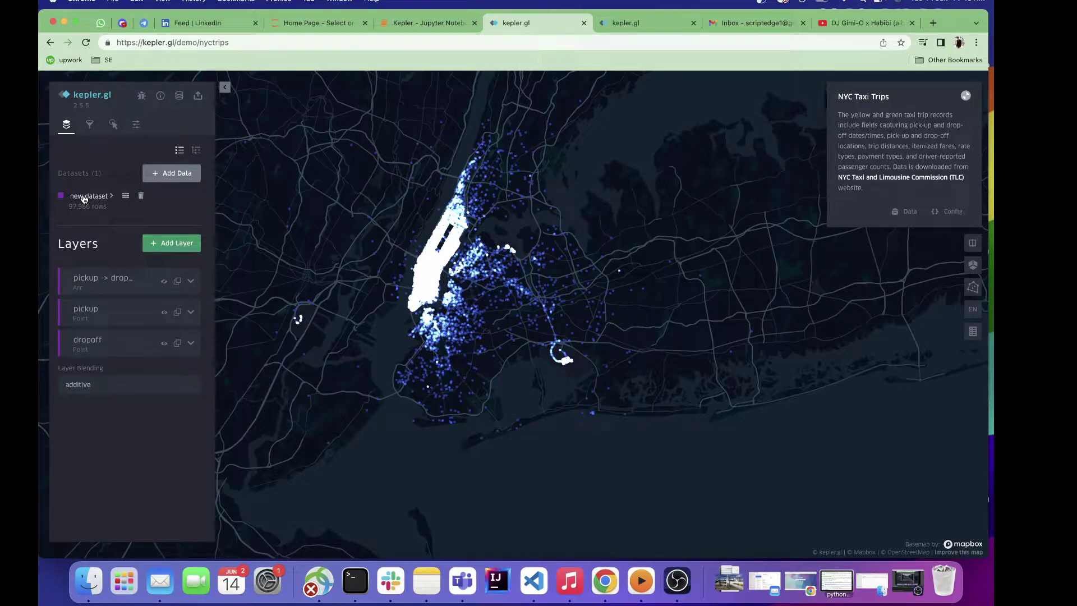
pyautogui.click(83, 197)
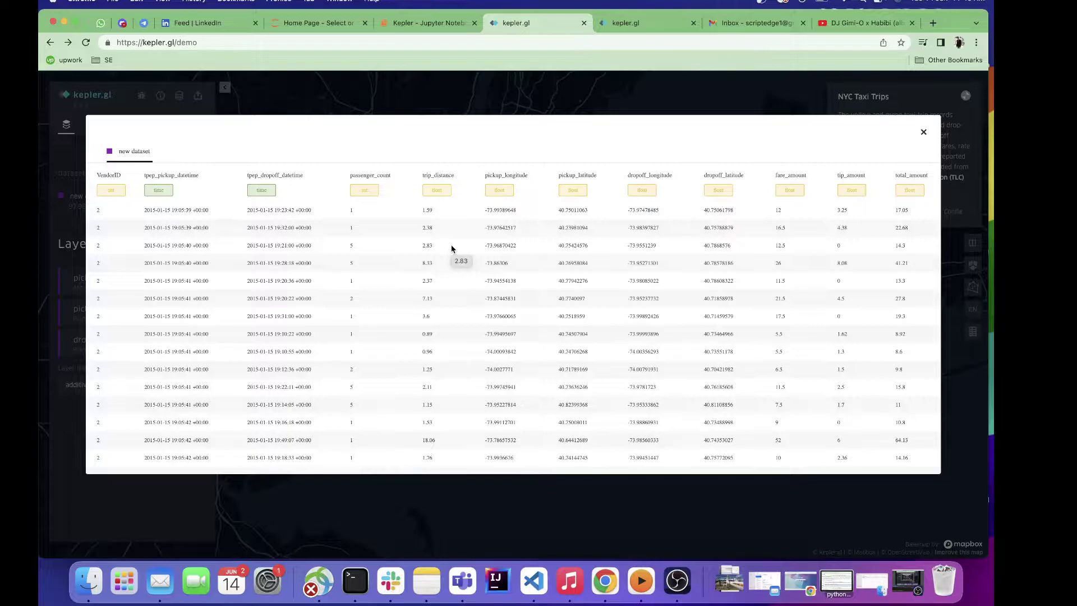
pyautogui.click(923, 131)
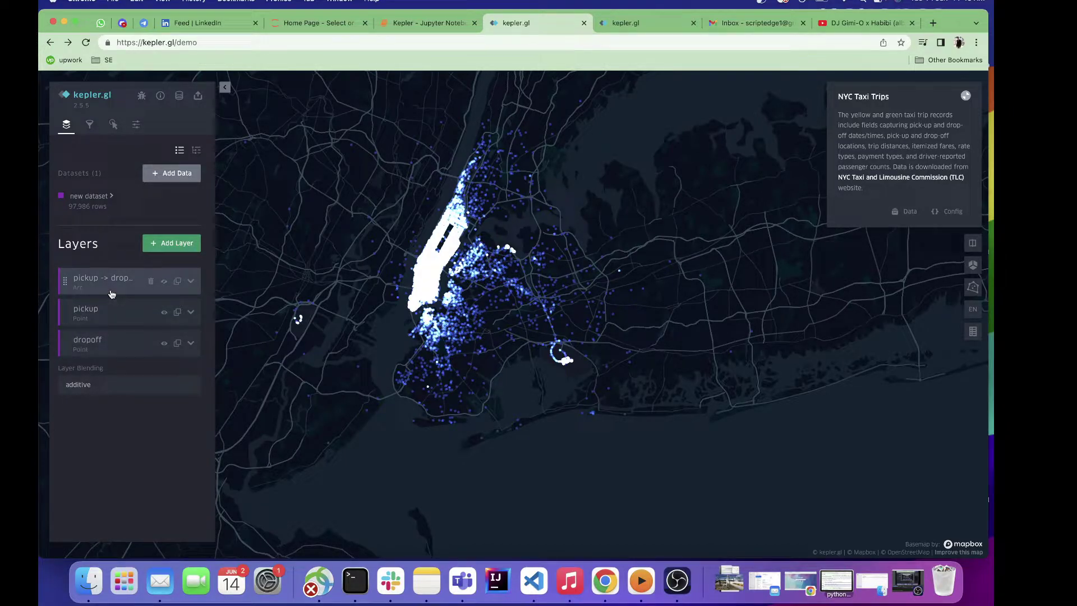
# Set the fill color of the pickup point layer to red.
pyautogui.click(120, 317)
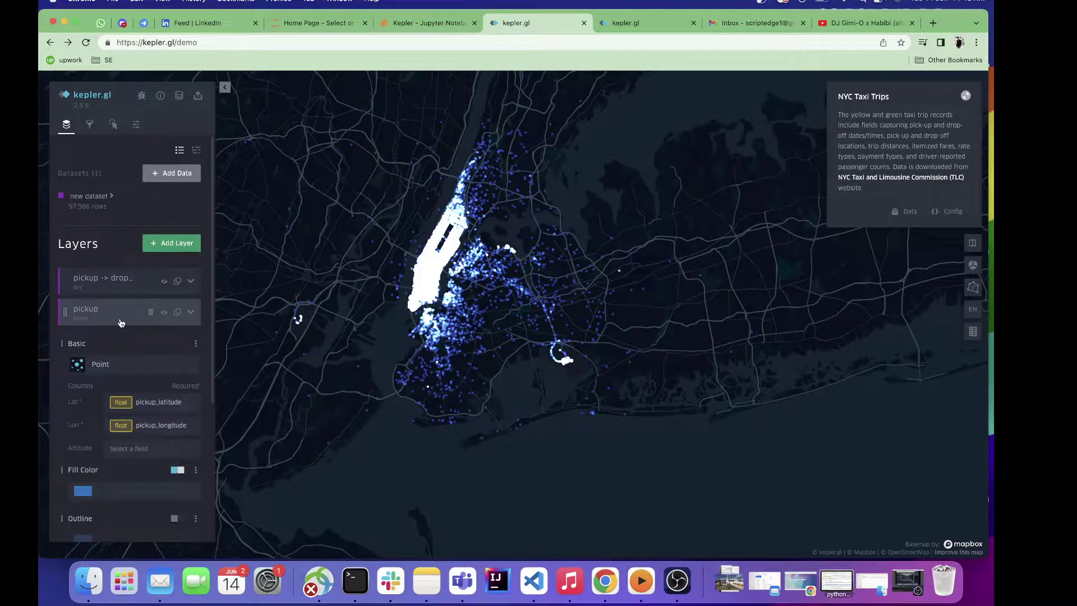
pyautogui.scroll(-5, 134, 369)
pyautogui.click(135, 362)
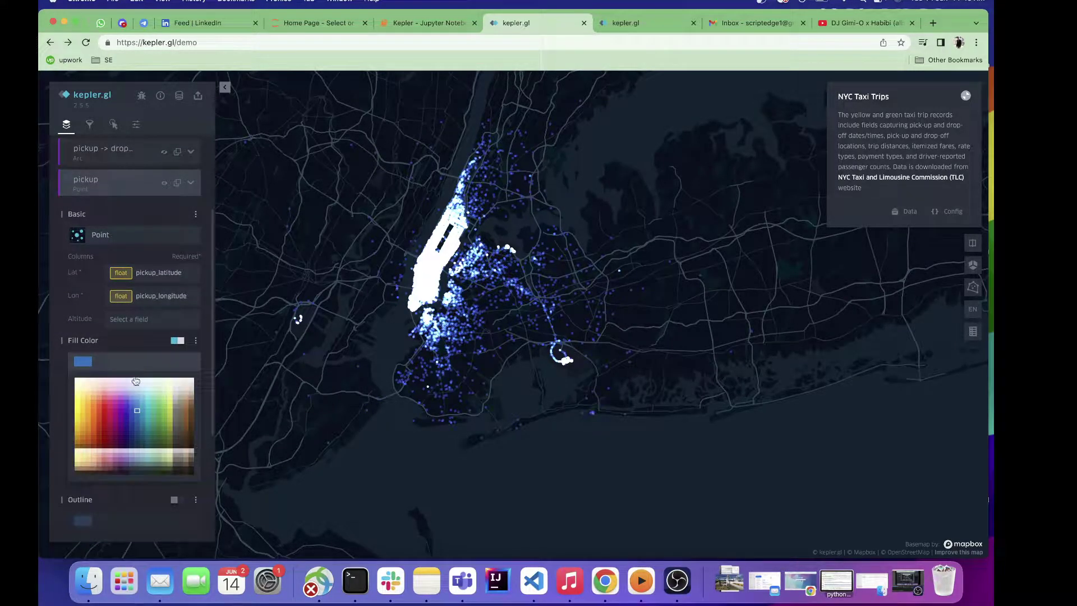
pyautogui.click(107, 416)
pyautogui.click(124, 346)
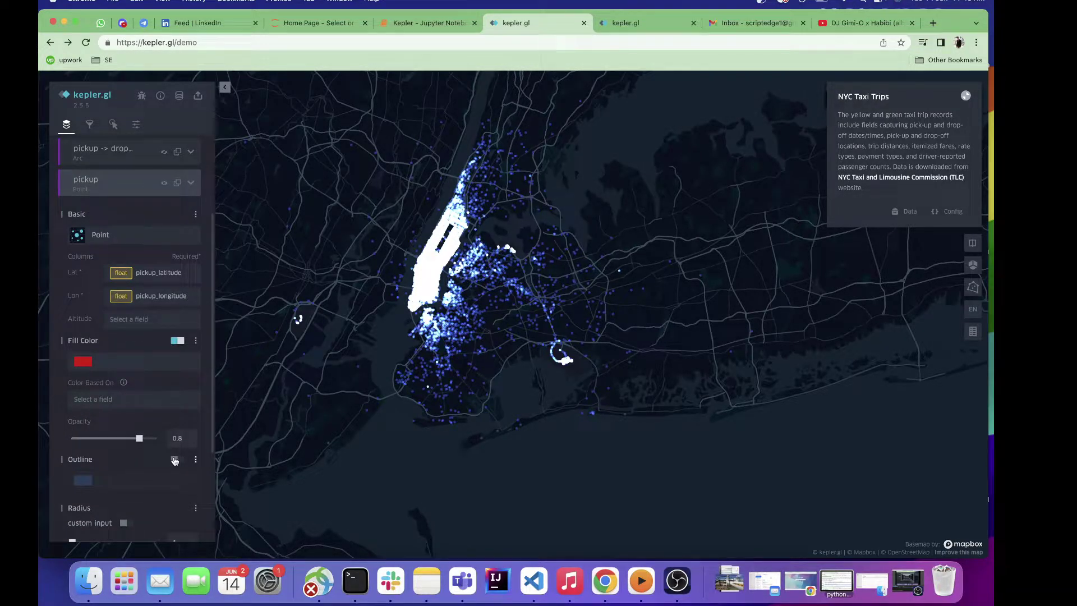
# Turn on the outline of the pickup layer, color it red and collapse the layer's settings.
pyautogui.click(175, 460)
pyautogui.click(129, 480)
pyautogui.click(107, 530)
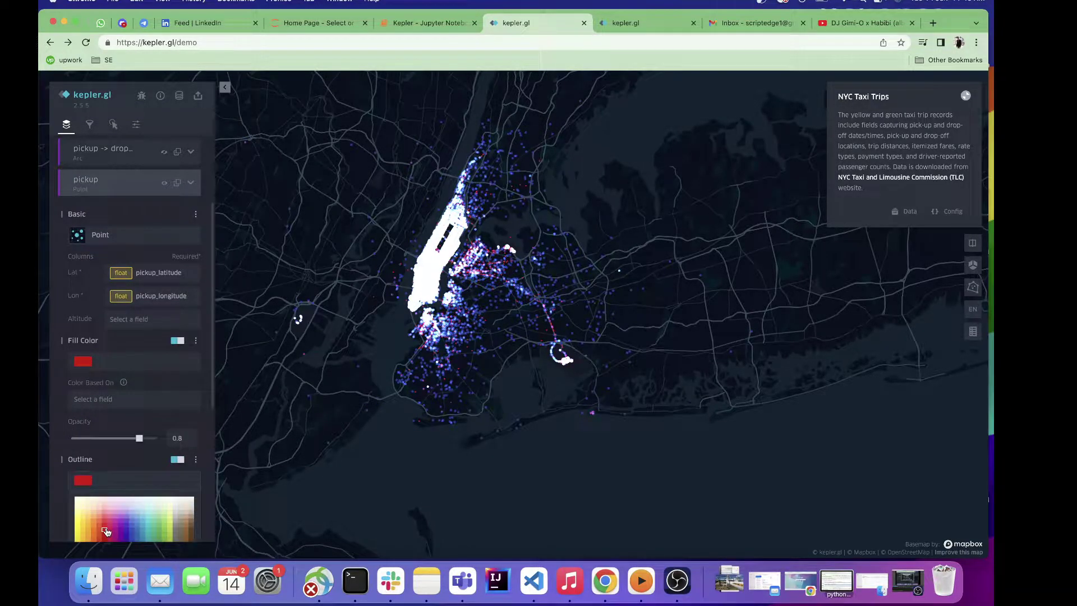
pyautogui.click(124, 422)
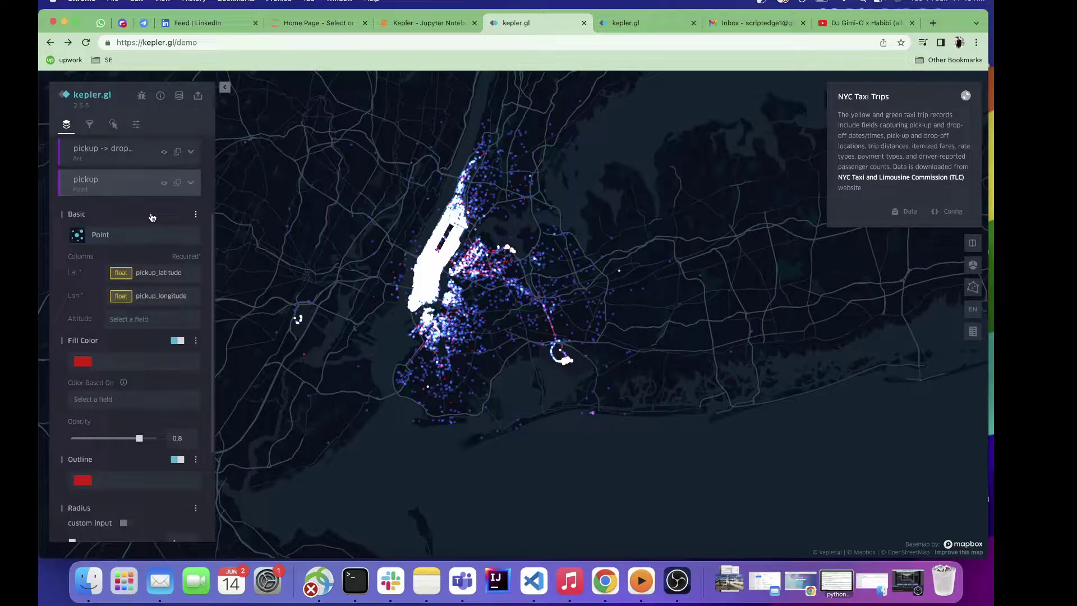
pyautogui.click(135, 192)
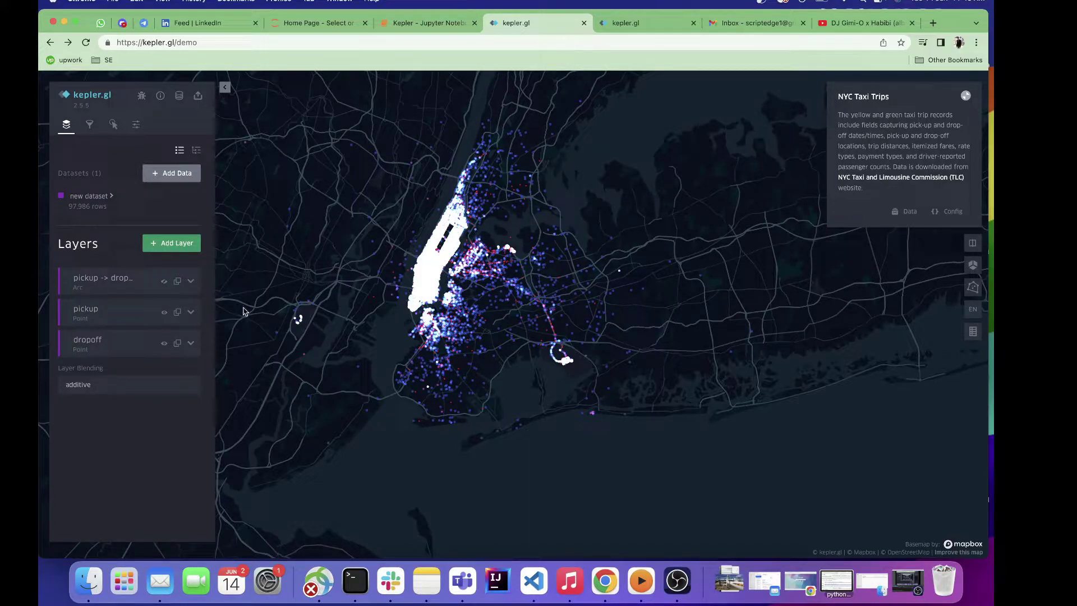
# Set the fill color of the dropoff point layer to light green.
pyautogui.click(128, 346)
pyautogui.scroll(-5, 129, 411)
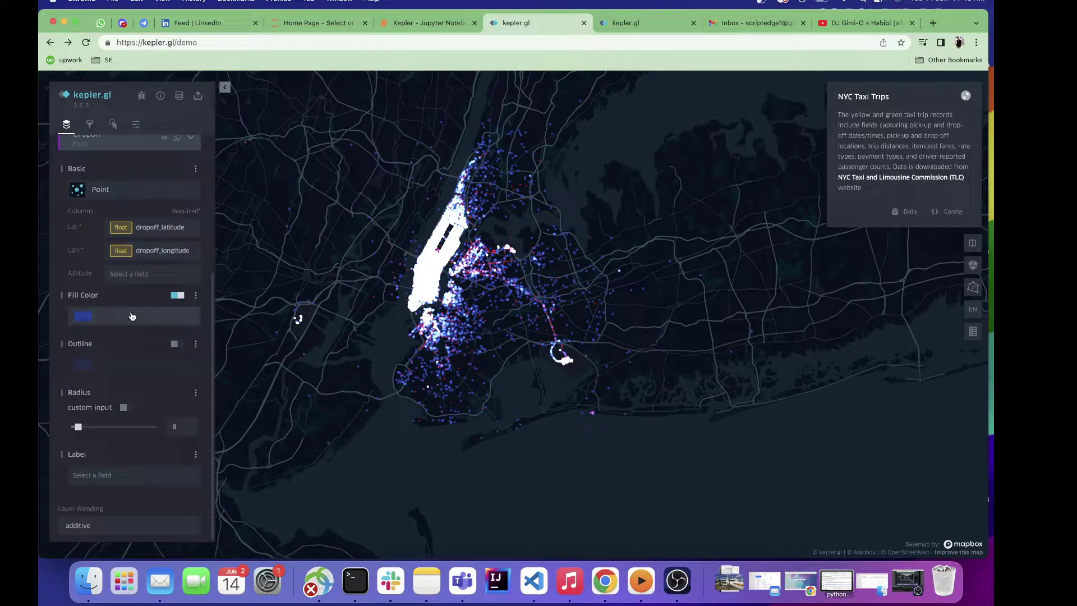
pyautogui.click(134, 317)
pyautogui.click(162, 372)
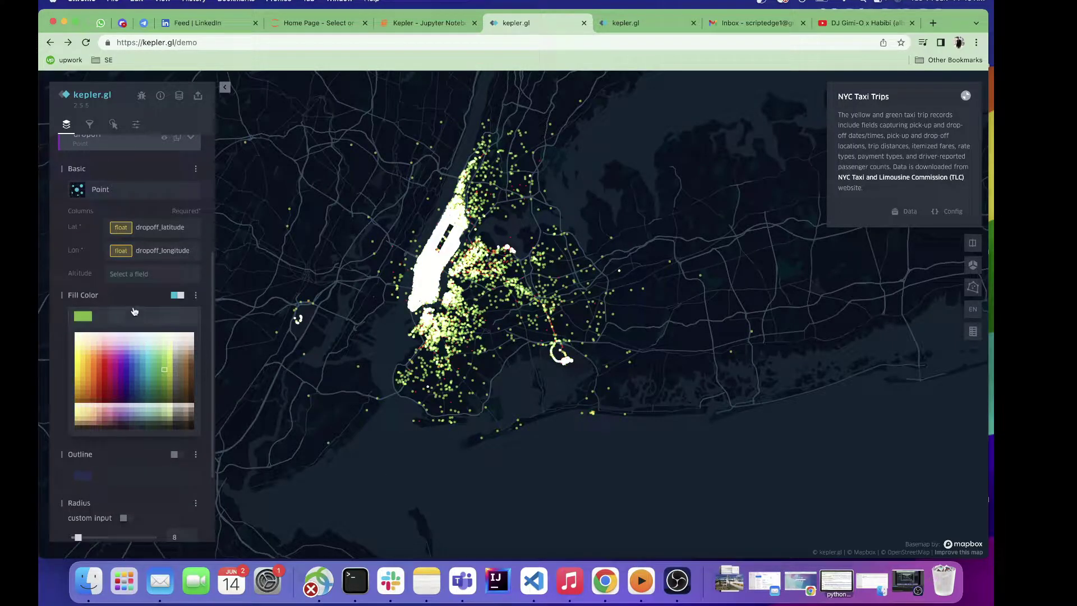
pyautogui.click(133, 299)
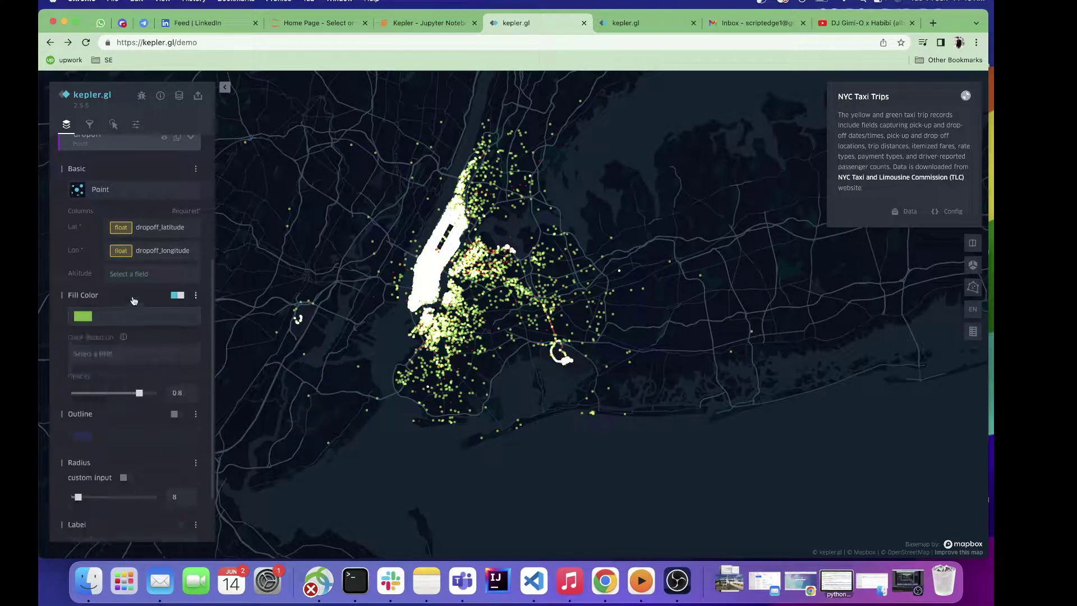
# Turn on the outline of the dropoff layer, color it green and collapse the layer's settings.
pyautogui.click(177, 413)
pyautogui.click(166, 435)
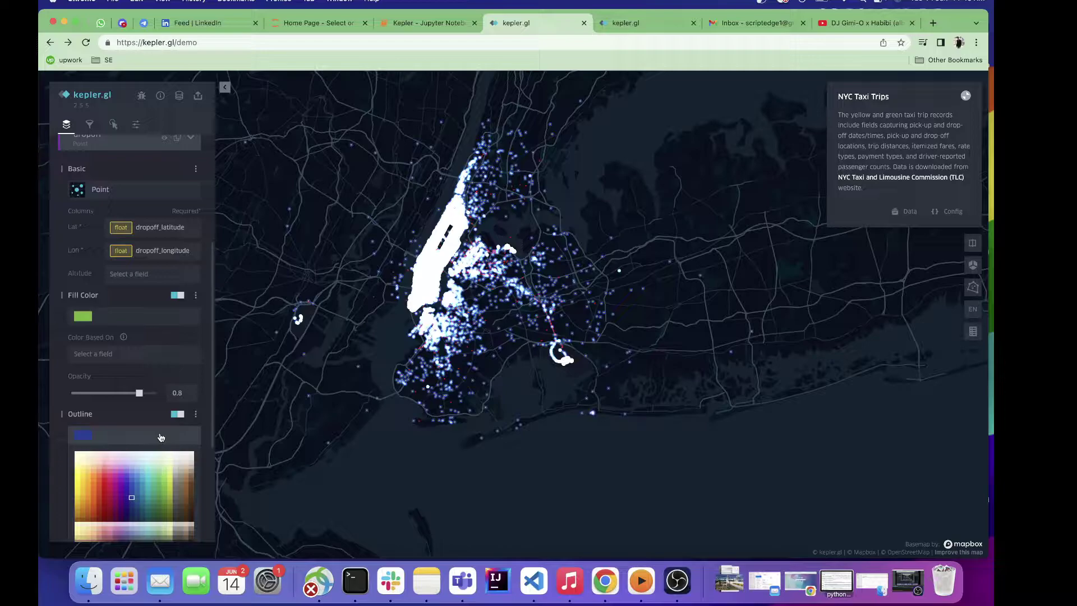
pyautogui.click(160, 494)
pyautogui.click(123, 417)
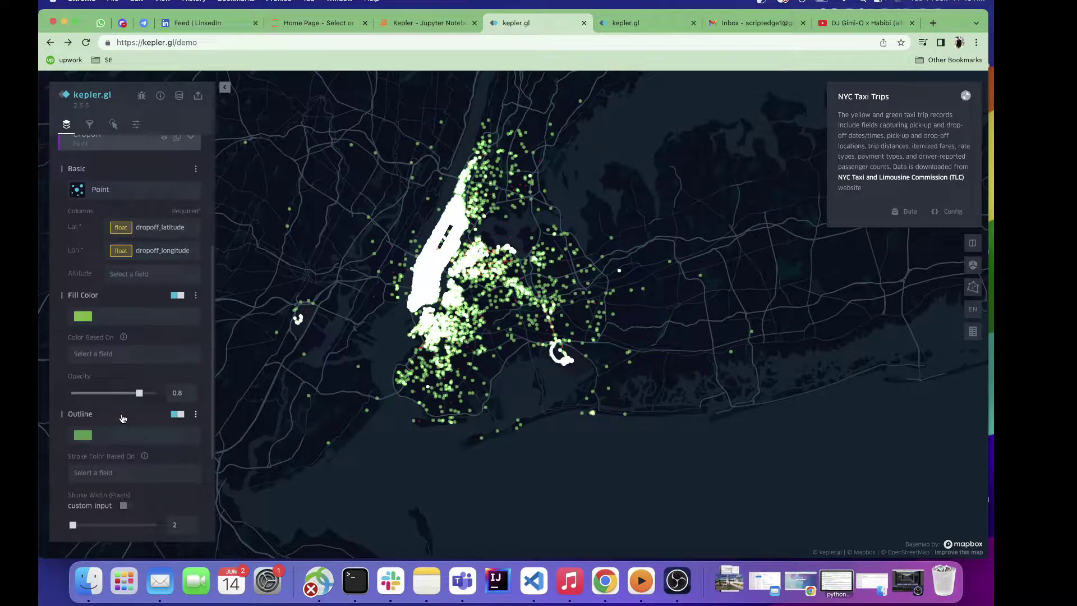
pyautogui.click(141, 196)
pyautogui.click(138, 148)
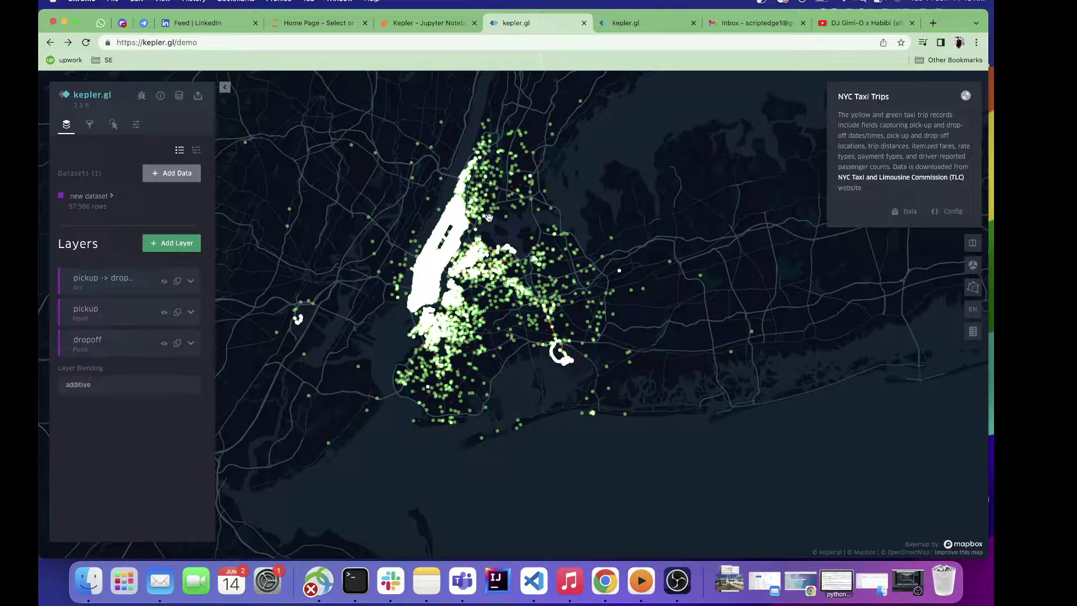
# Examine the red pickup and green dropoff points along Manhattan's streets and around Central Park, from street level to the whole island.
pyautogui.scroll(5, 510, 196)
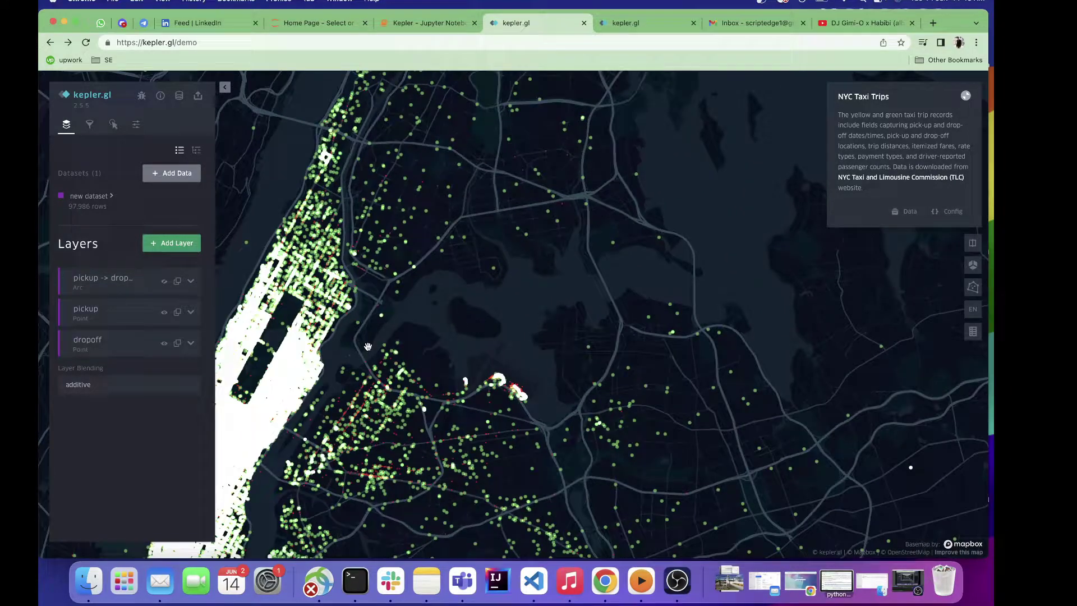
pyautogui.scroll(-3, 485, 269)
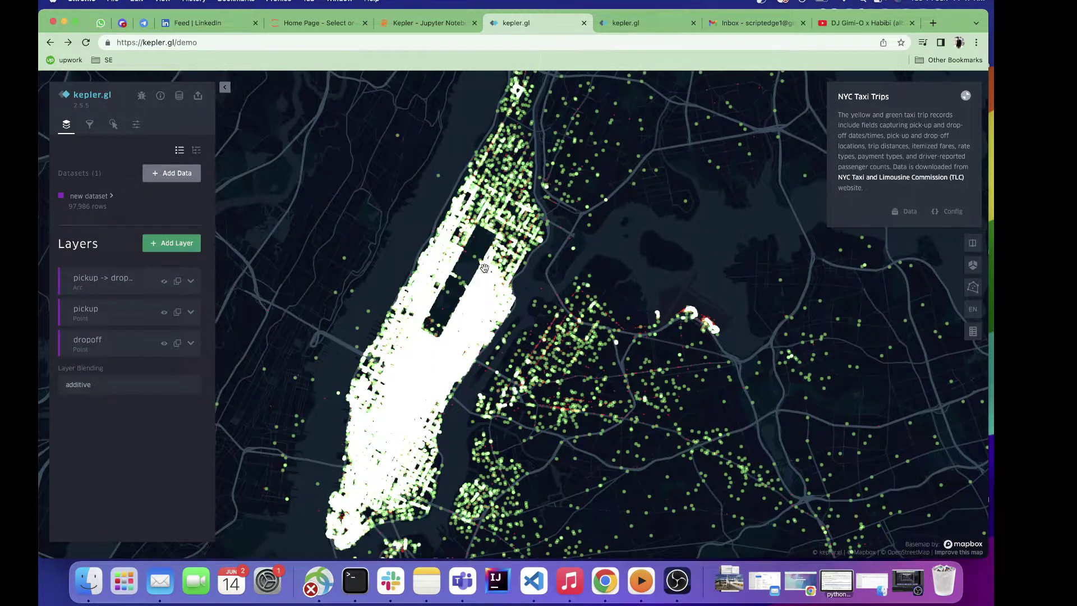
pyautogui.scroll(5, 484, 268)
pyautogui.scroll(5, 485, 267)
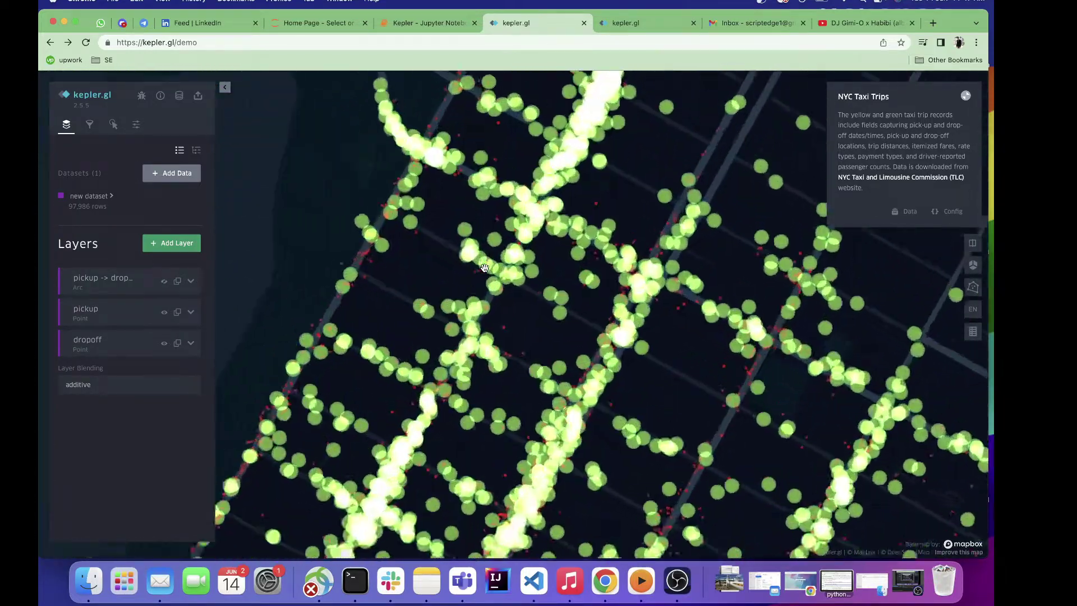
pyautogui.scroll(3, 436, 217)
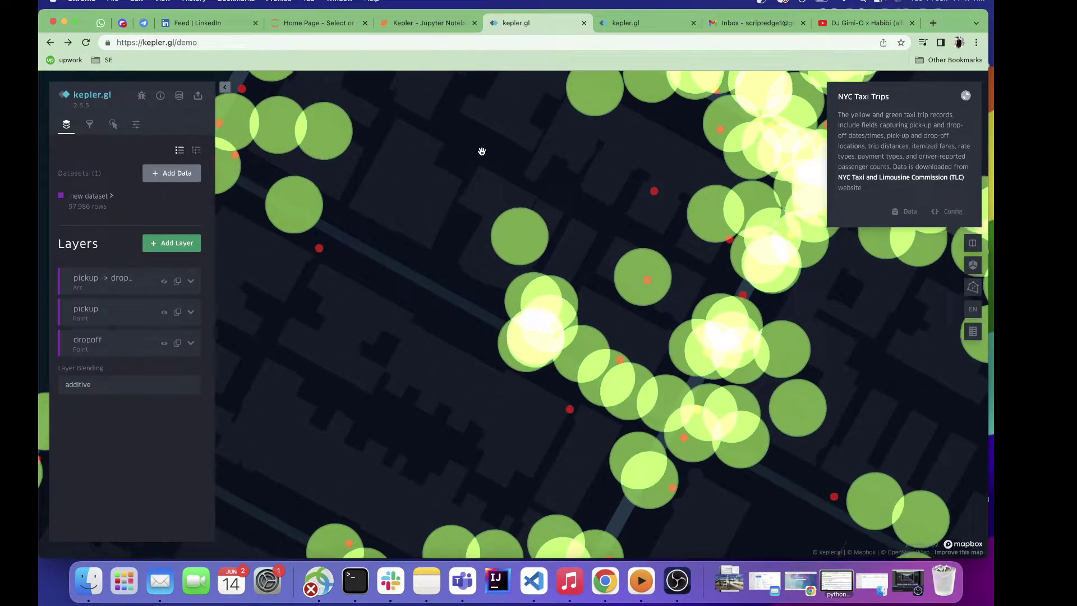
pyautogui.scroll(3, 482, 219)
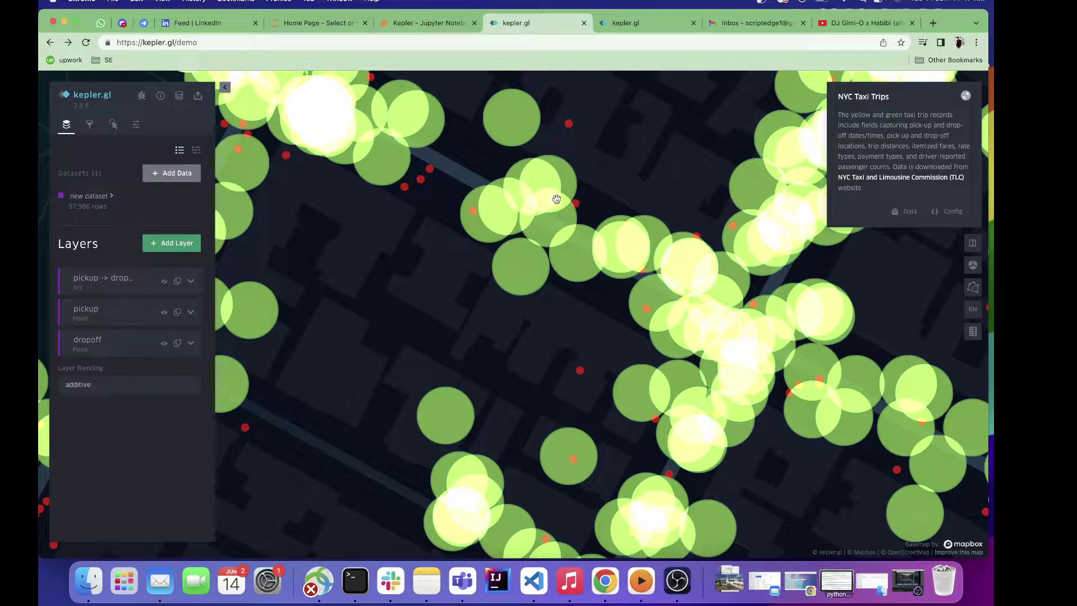
pyautogui.scroll(-3, 461, 273)
pyautogui.scroll(-5, 461, 273)
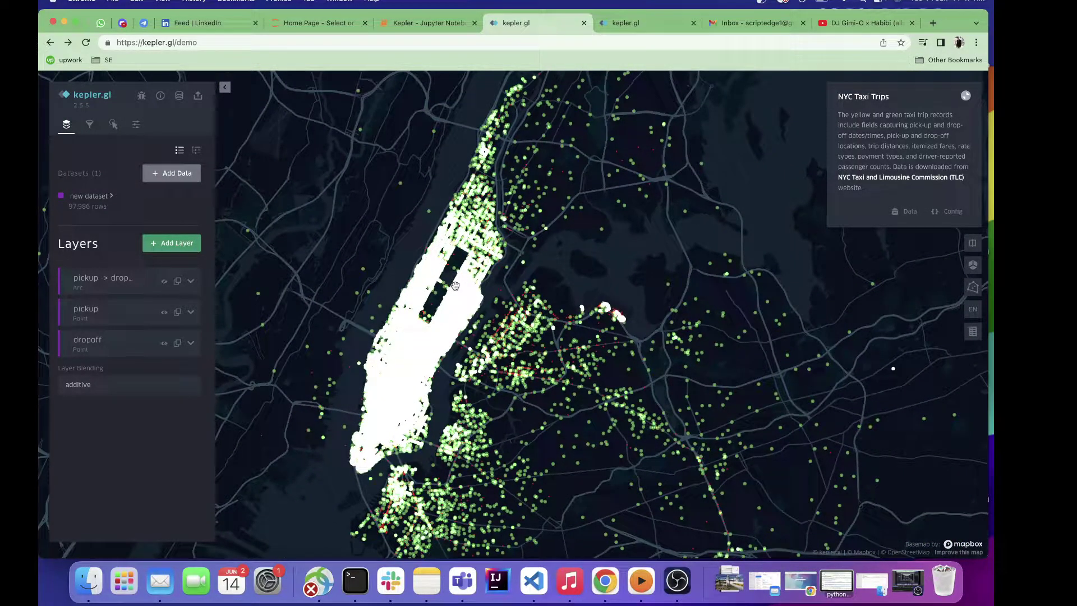
pyautogui.scroll(3, 456, 286)
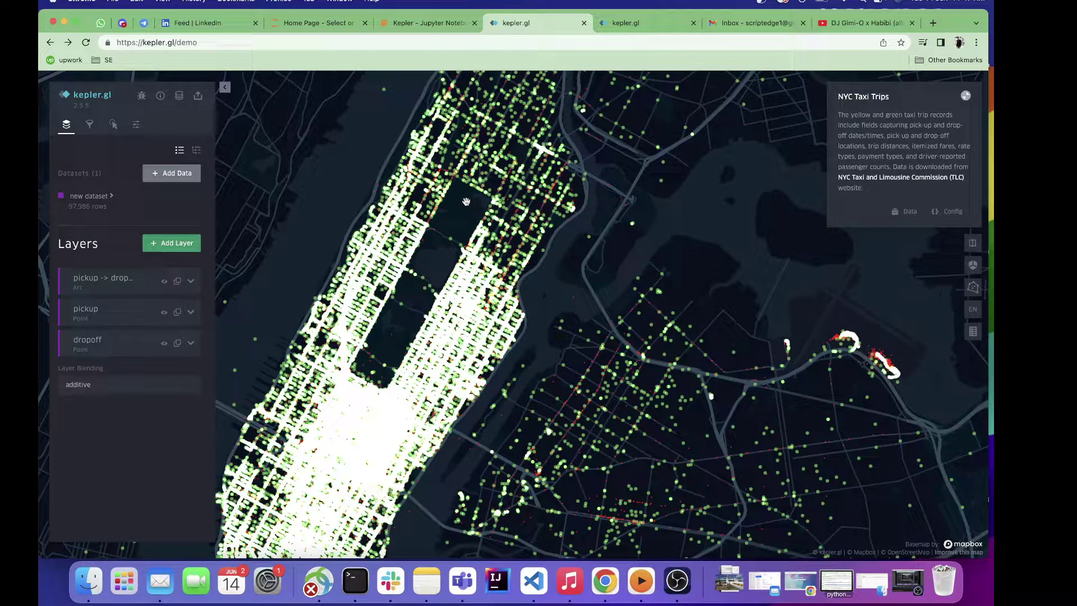
pyautogui.scroll(2, 422, 271)
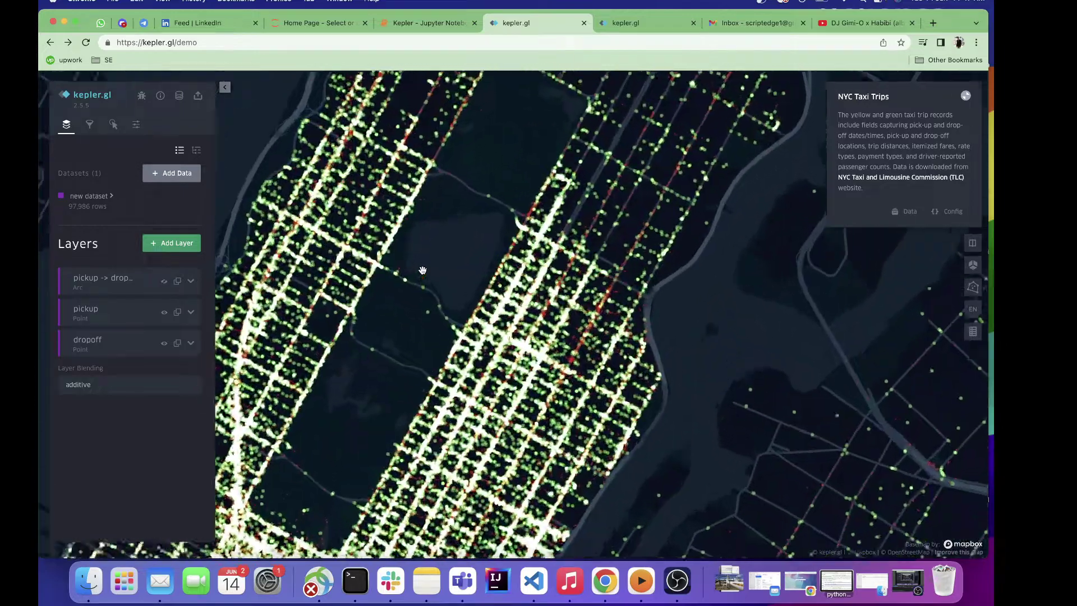
pyautogui.scroll(-3, 422, 271)
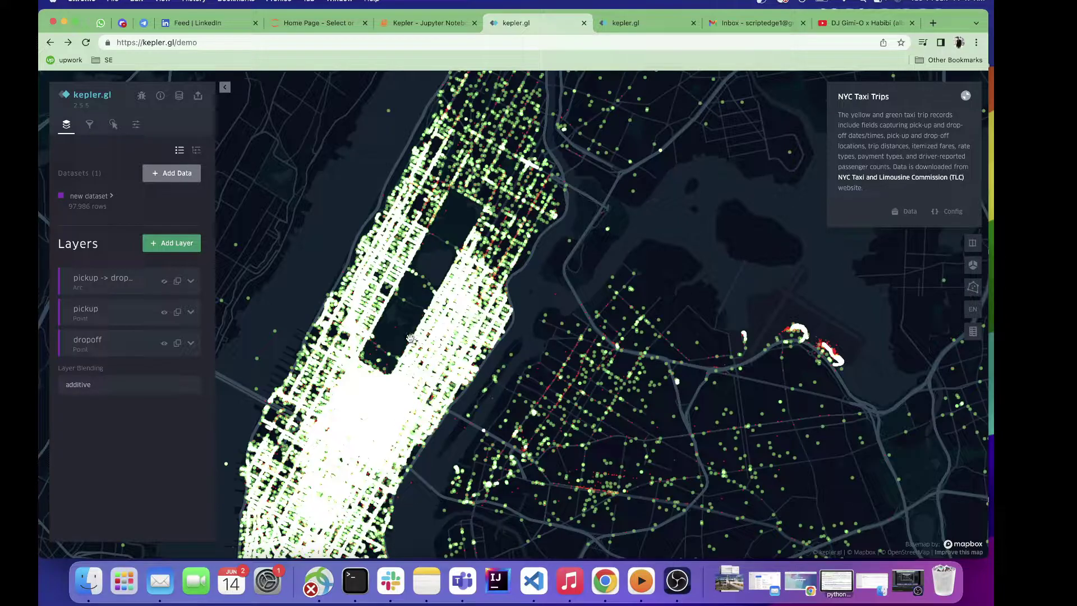
pyautogui.scroll(10, 399, 306)
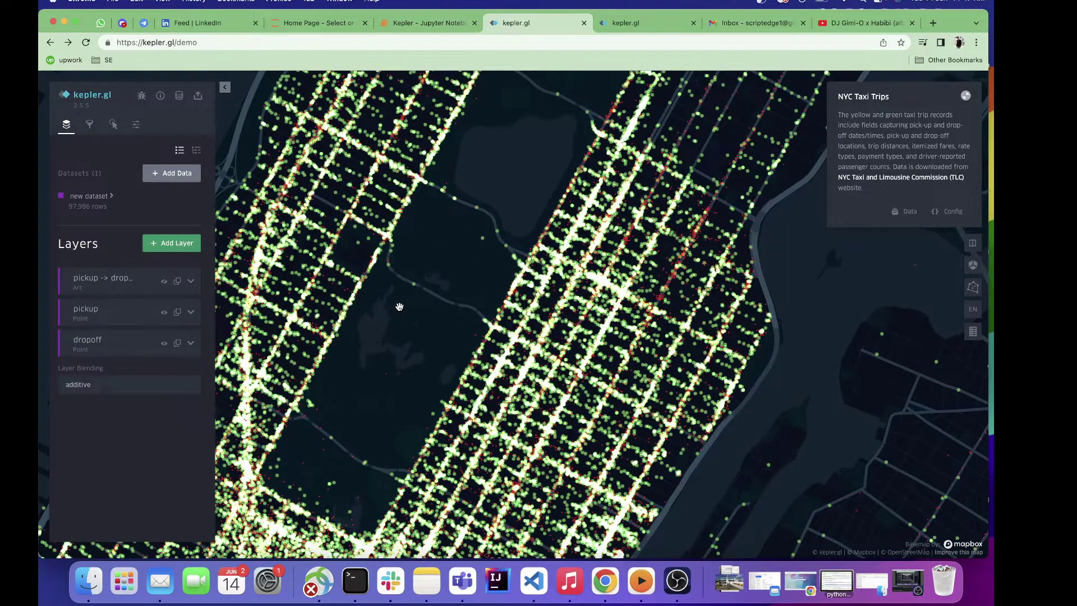
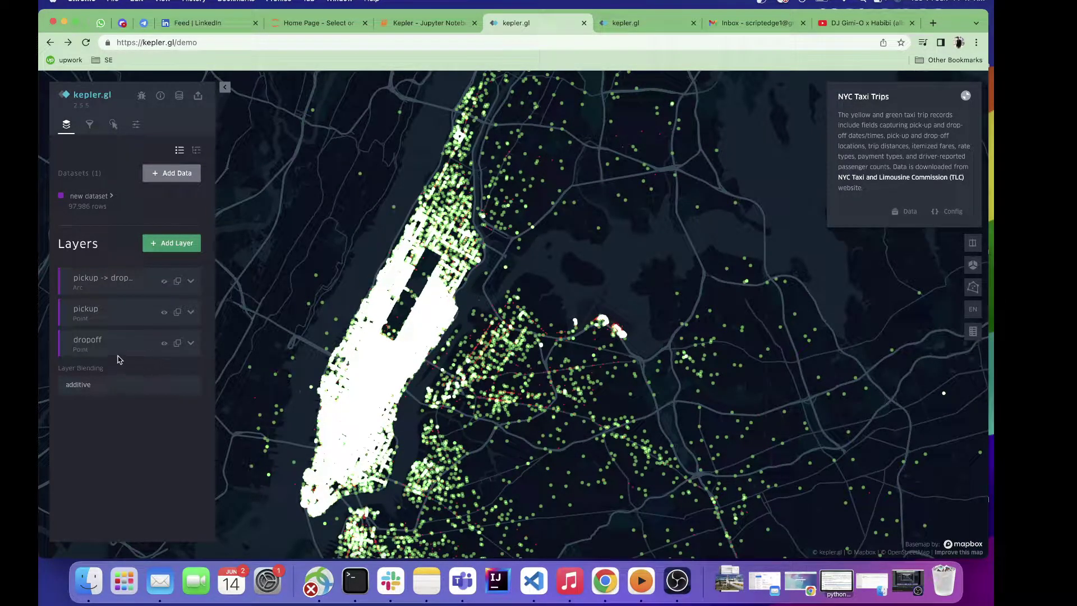
# Show the pickup-to-dropoff layer on the map and change its layer type to Line.
pyautogui.click(164, 281)
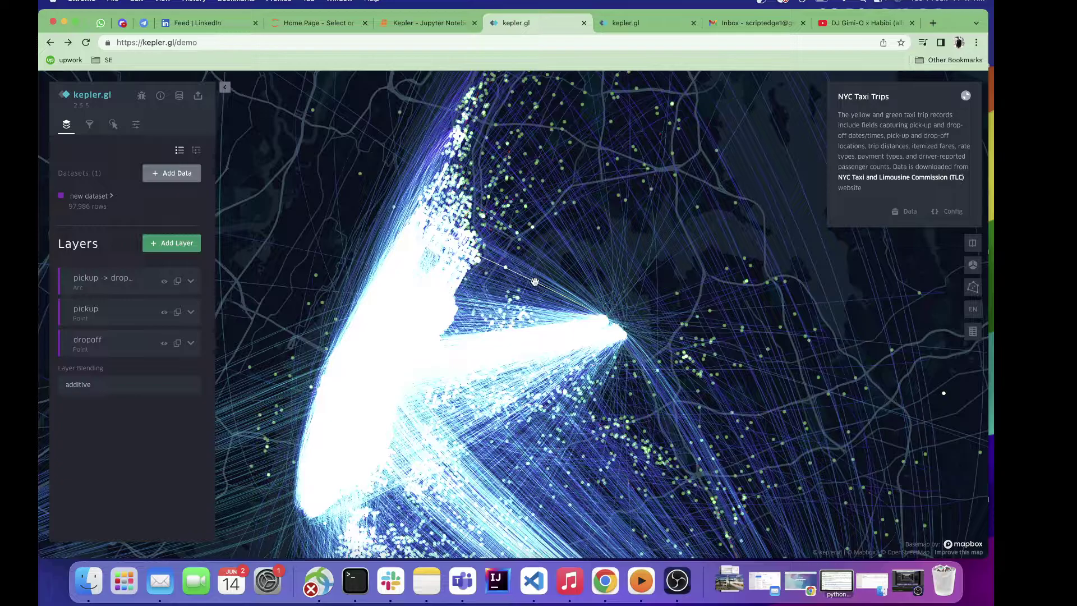
pyautogui.scroll(3, 534, 282)
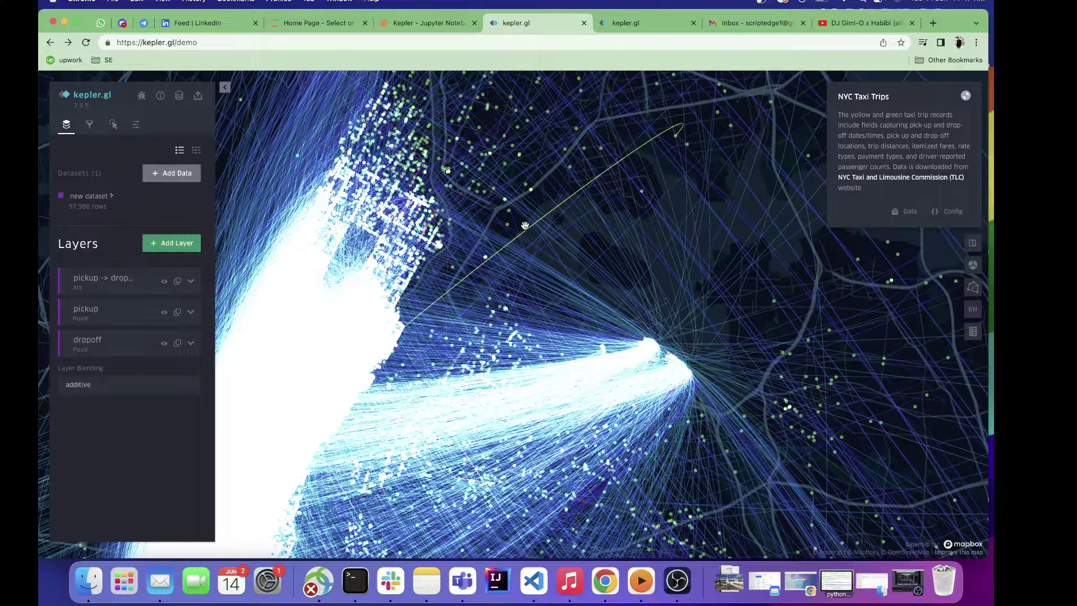
pyautogui.click(140, 283)
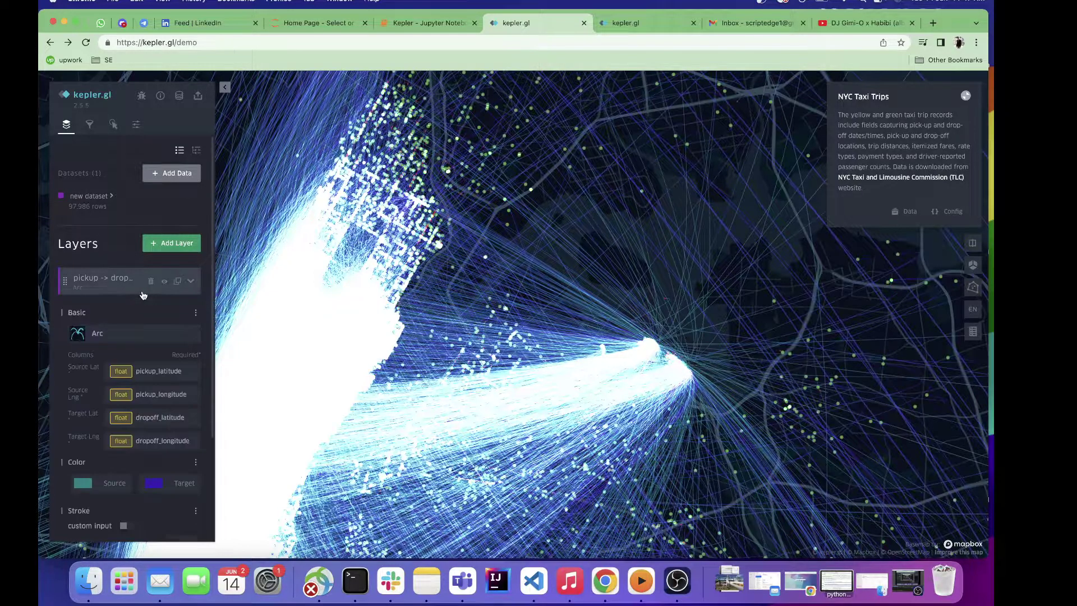
pyautogui.click(139, 334)
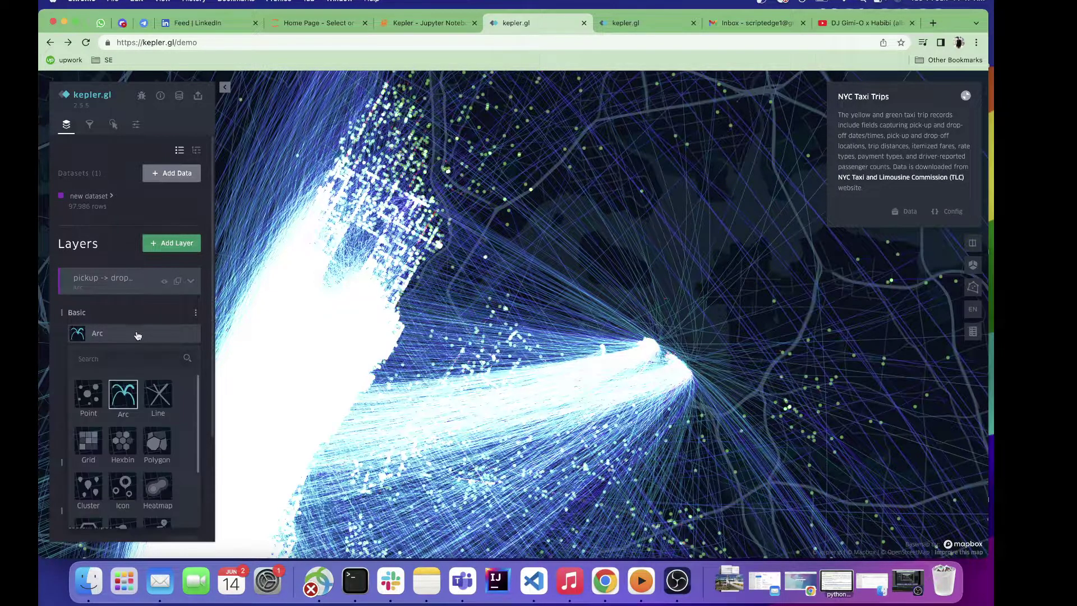
pyautogui.click(158, 396)
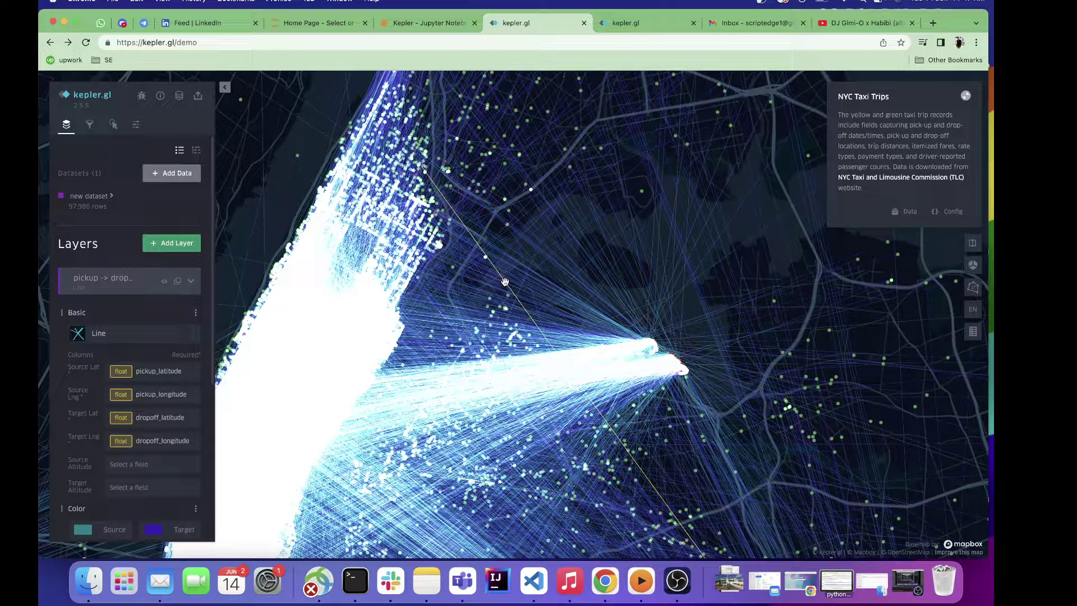
# Examine individual pickup-to-dropoff lines and their end points over the river and islands beside Manhattan.
pyautogui.scroll(10, 501, 280)
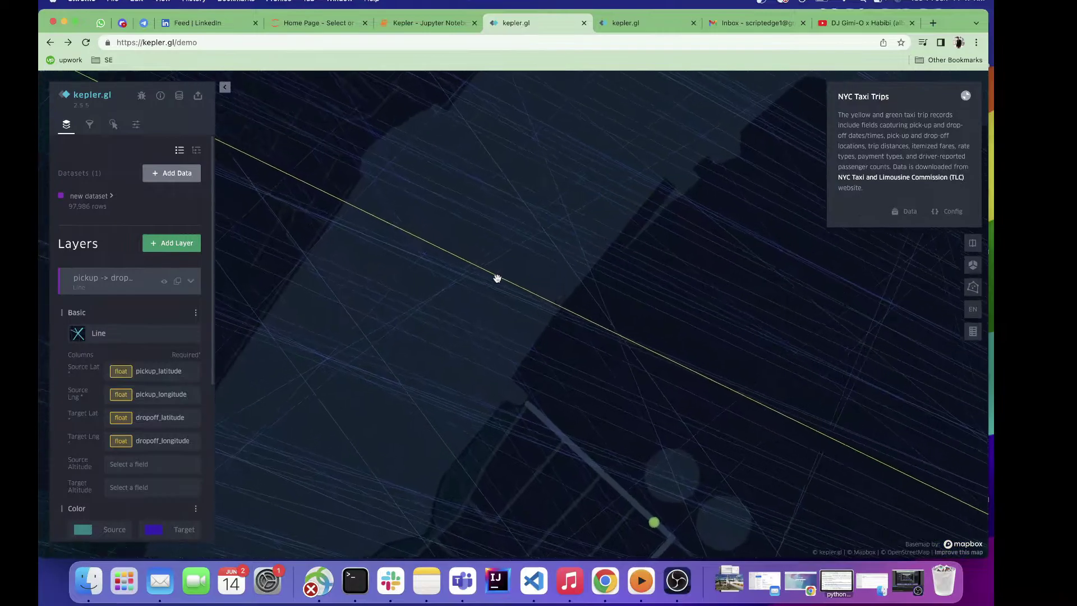
pyautogui.scroll(-5, 496, 278)
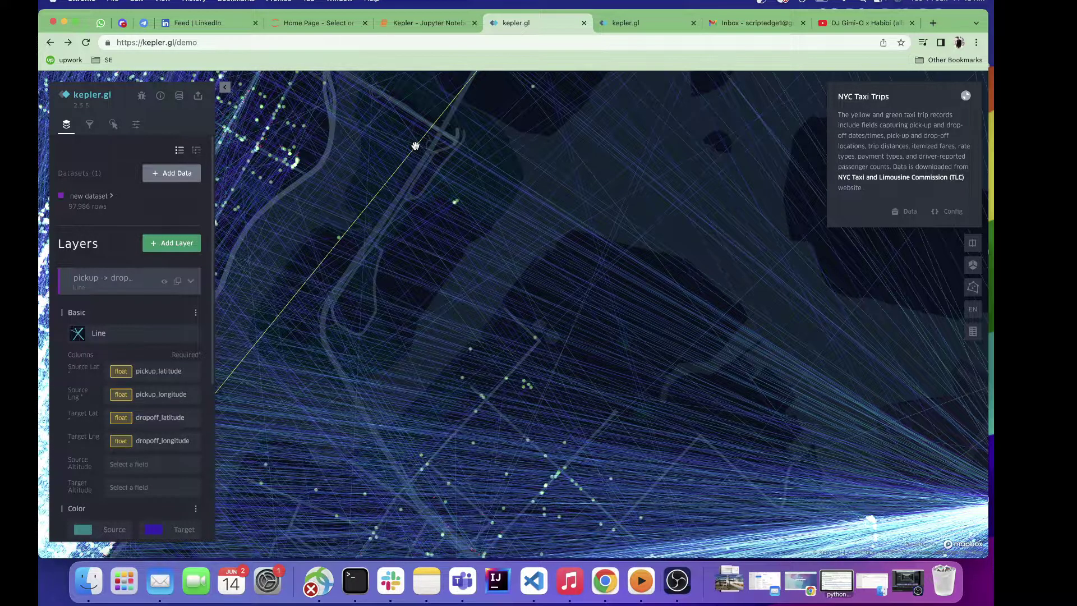
pyautogui.scroll(5, 415, 144)
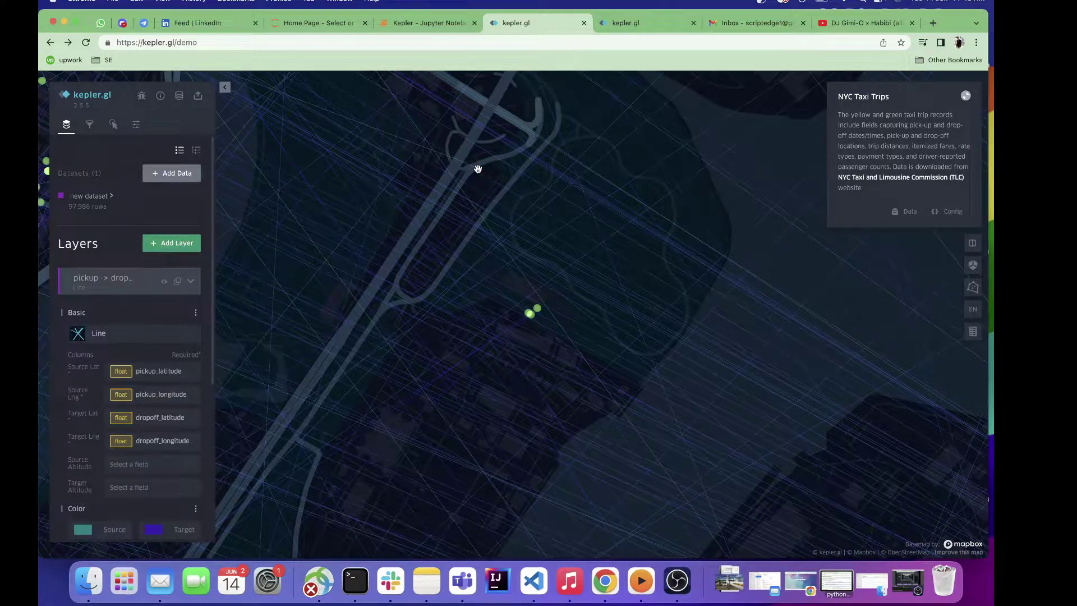
pyautogui.scroll(5, 477, 170)
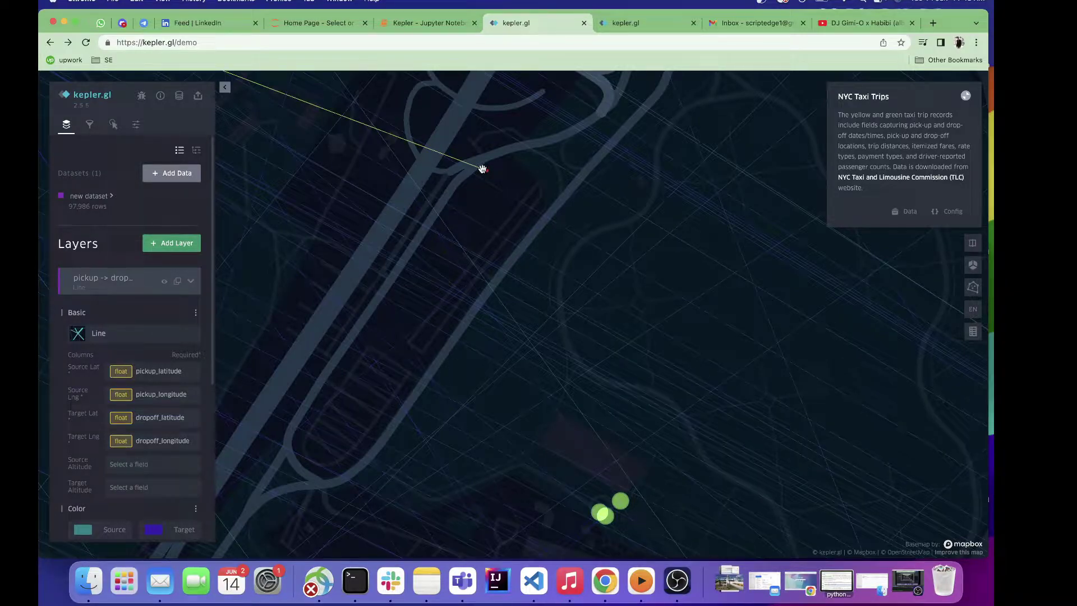
# Examine the trip lines between Manhattan, Central Park and the airport area, from individual streets out to the wider city.
pyautogui.scroll(-5, 482, 169)
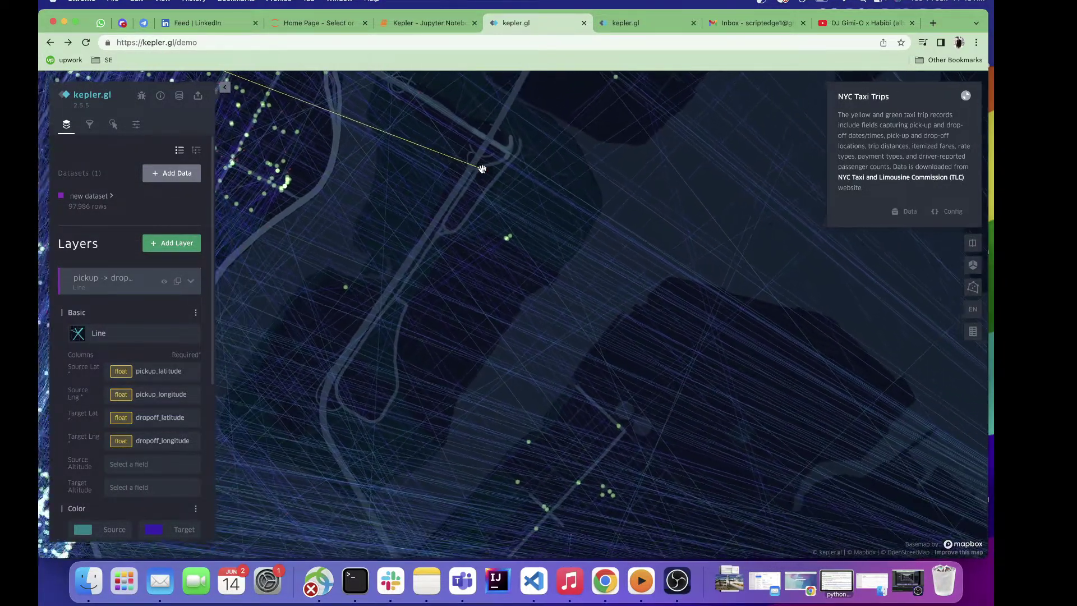
pyautogui.scroll(-1, 481, 170)
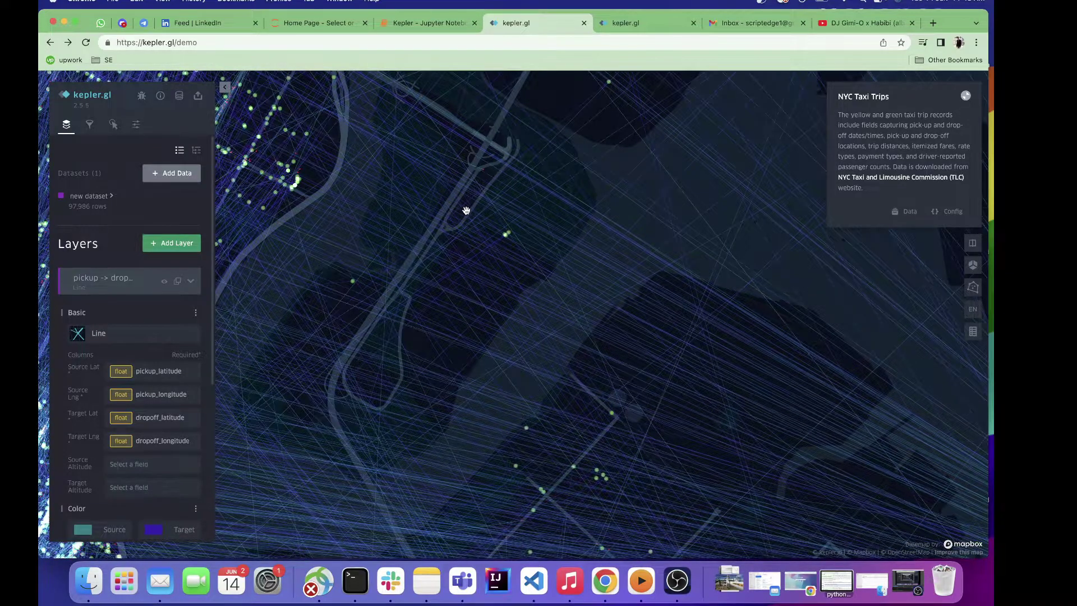
pyautogui.scroll(-4, 470, 194)
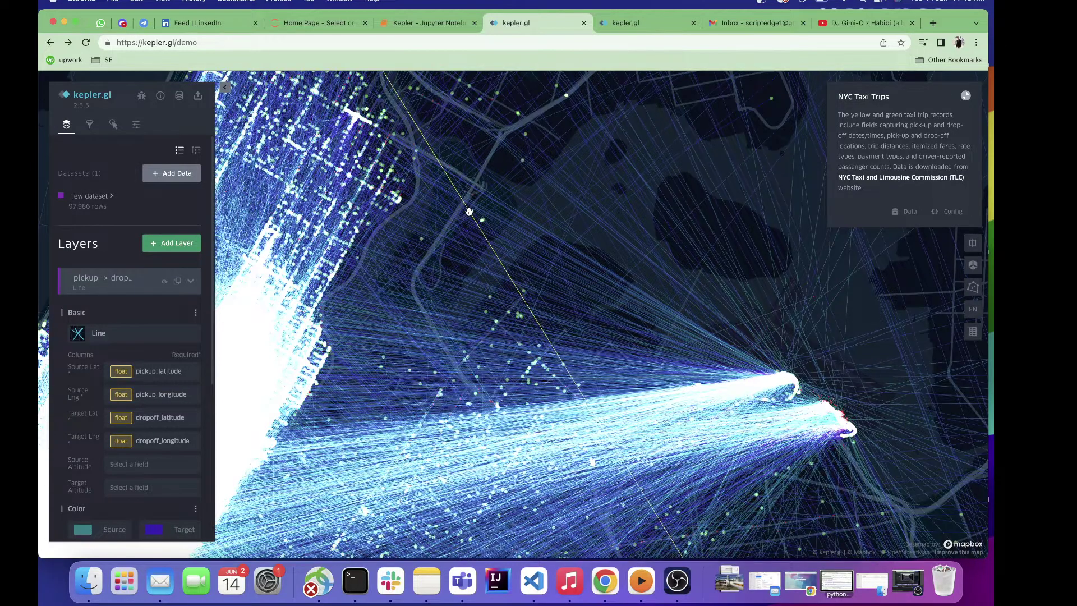
pyautogui.scroll(-3, 470, 196)
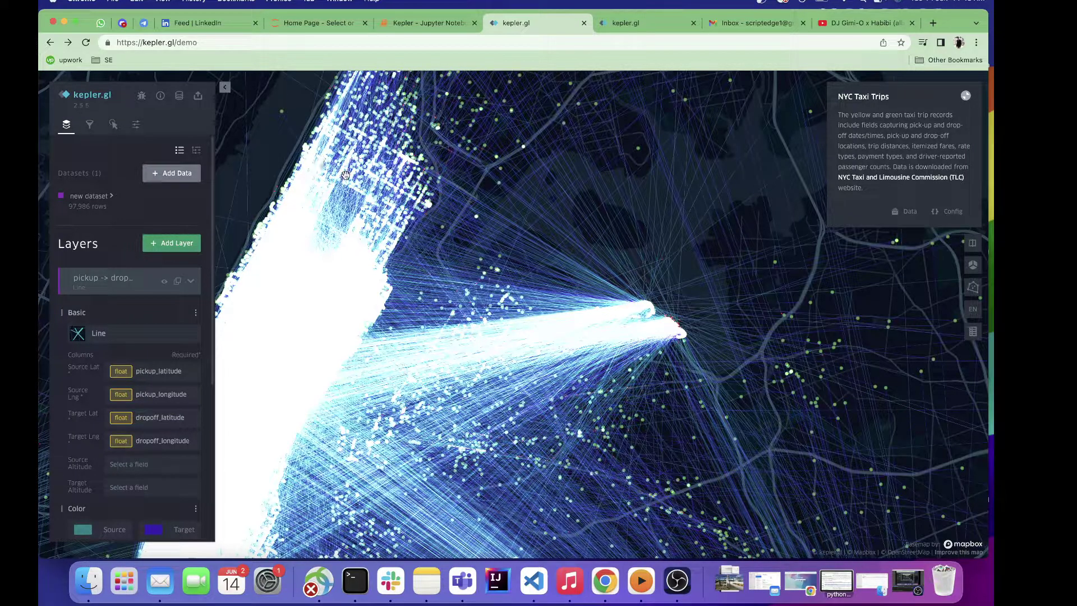
pyautogui.scroll(3, 291, 136)
pyautogui.scroll(5, 292, 136)
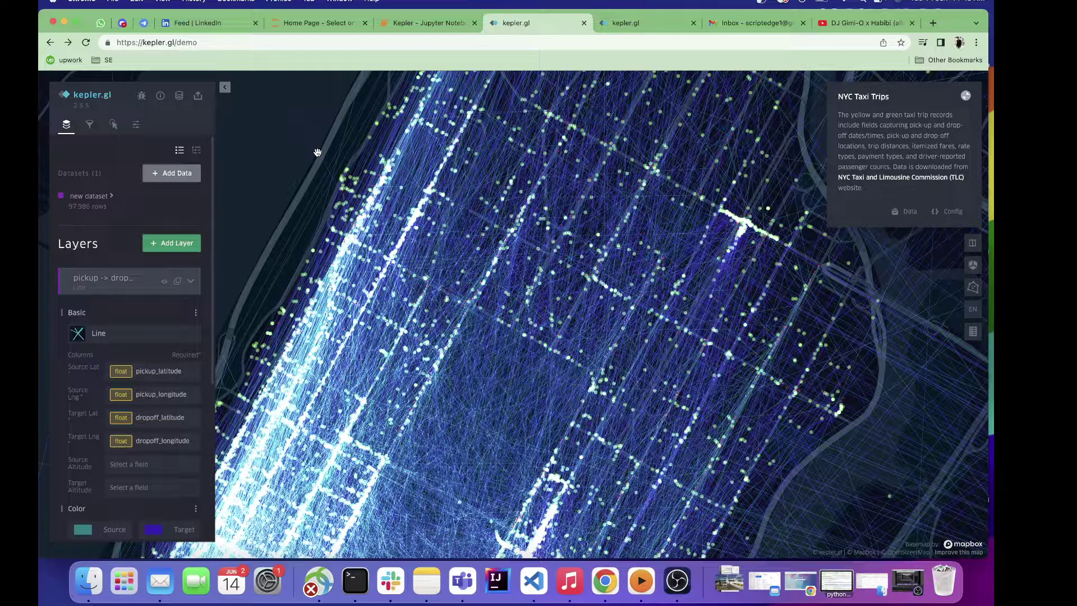
pyautogui.scroll(-5, 318, 153)
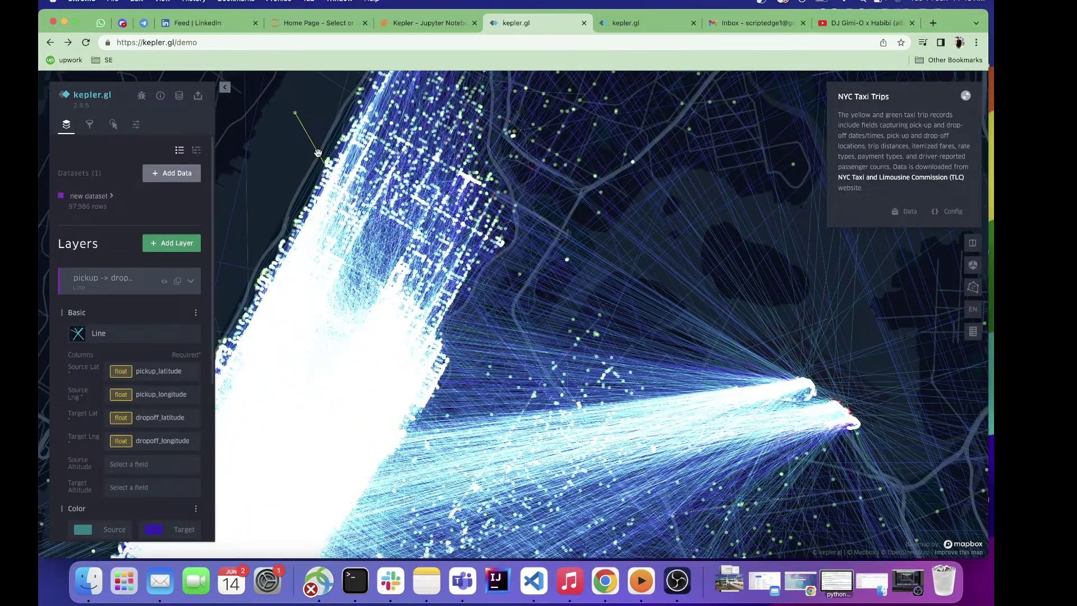
pyautogui.scroll(5, 317, 152)
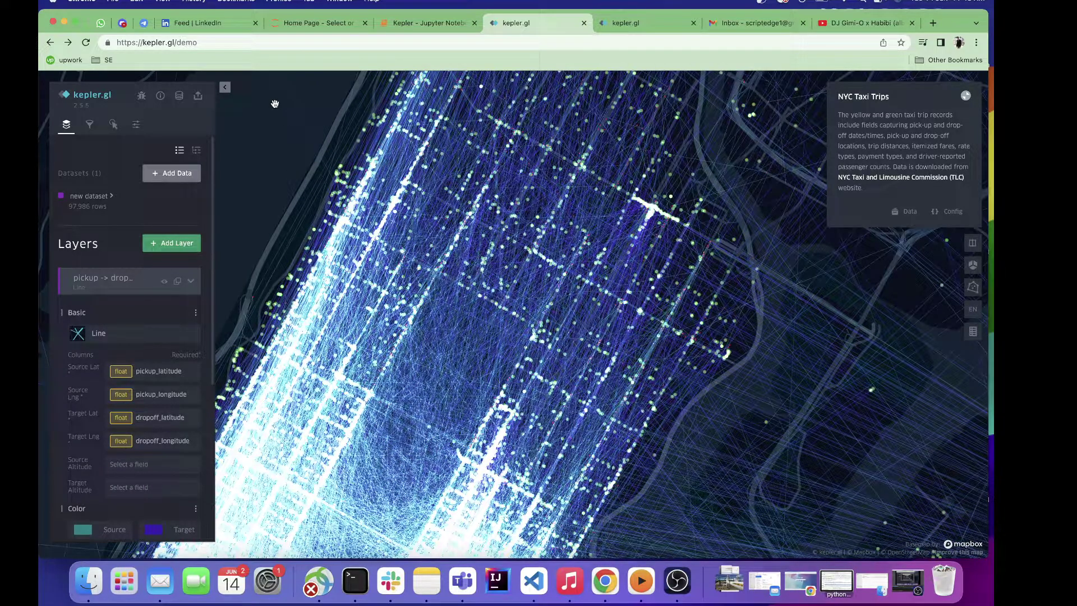
pyautogui.moveTo(275, 104); pyautogui.dragTo(351, 243)
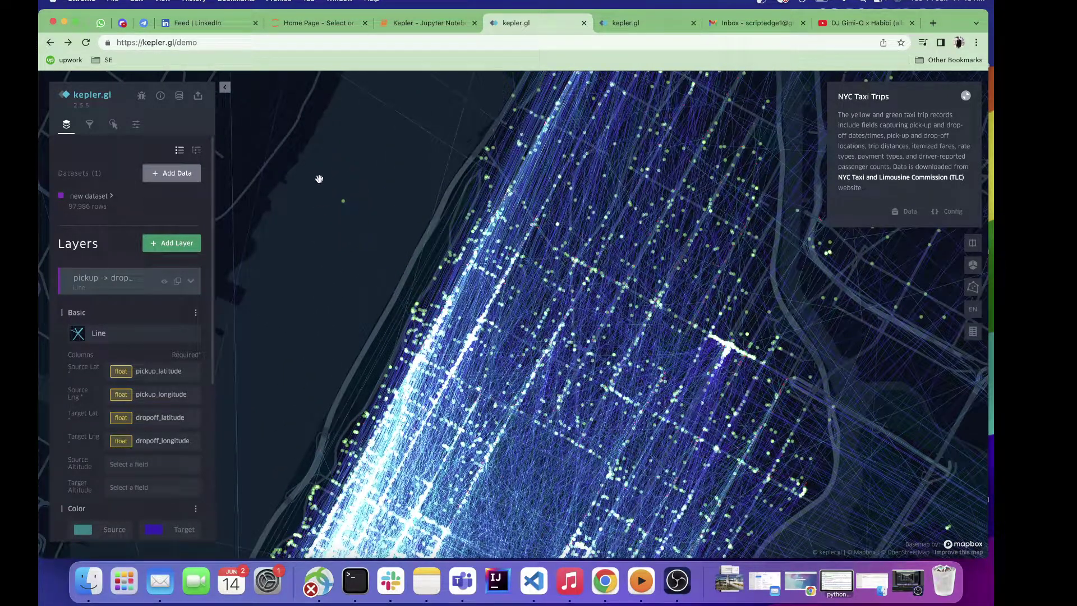
pyautogui.scroll(-5, 340, 216)
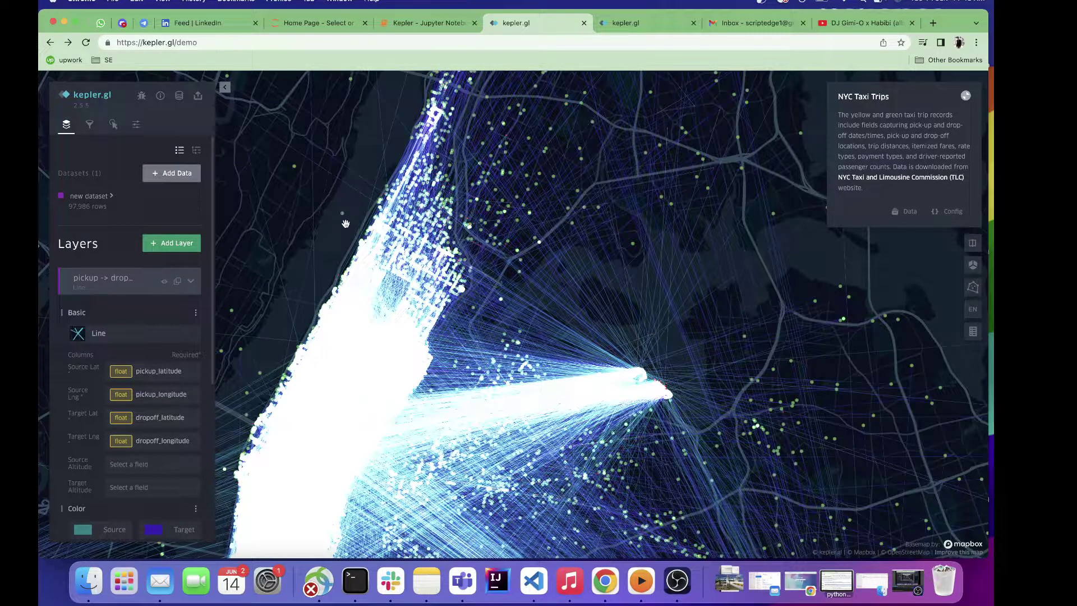
pyautogui.scroll(5, 345, 208)
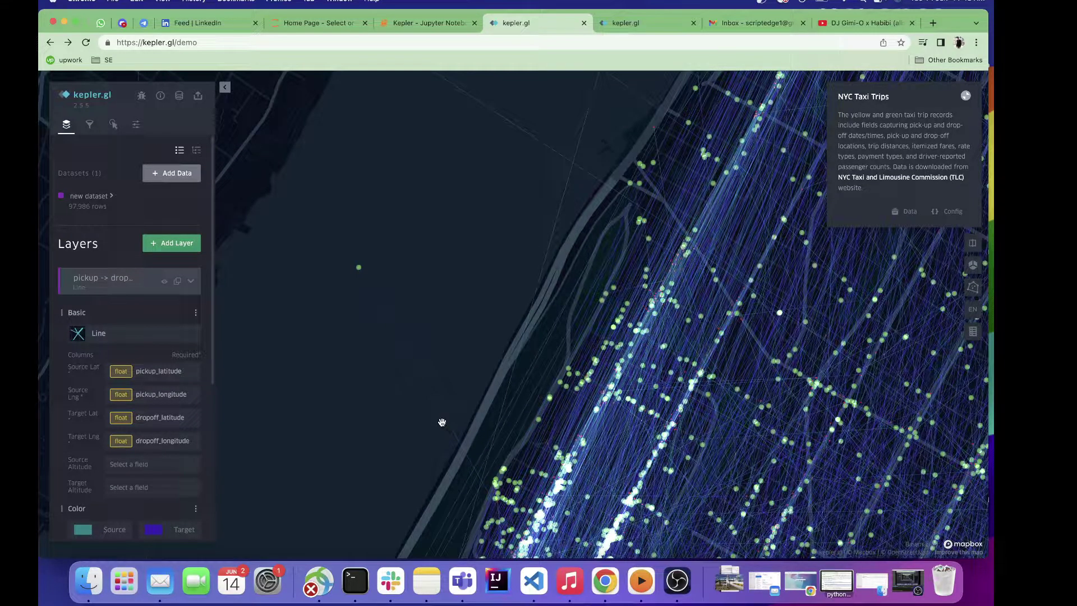
pyautogui.scroll(-5, 417, 311)
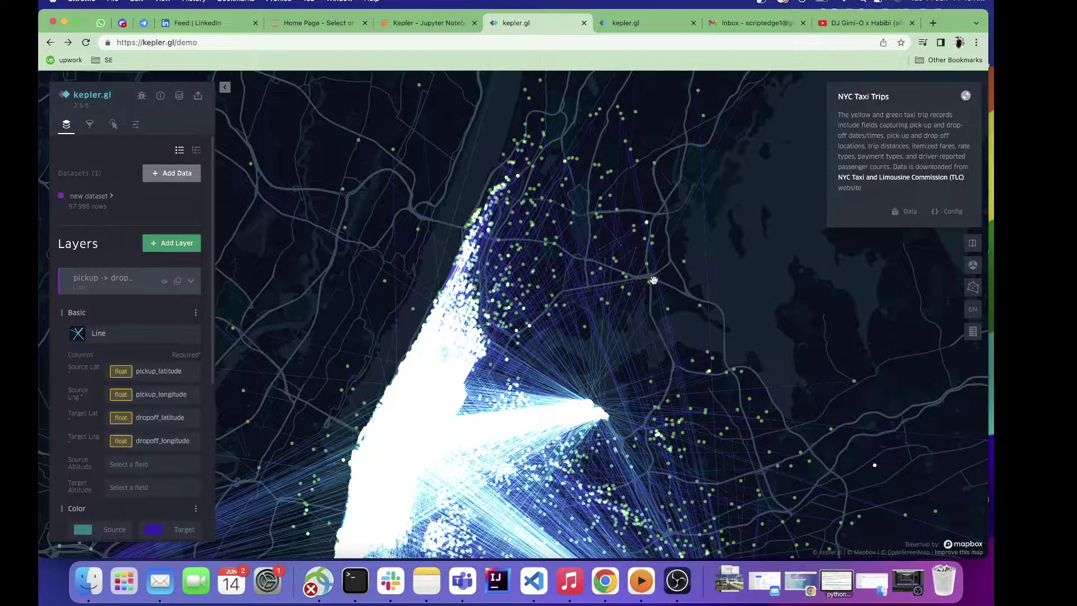
# Collapse the settings of the pickup-to-dropoff layer and add a new layer.
pyautogui.click(140, 291)
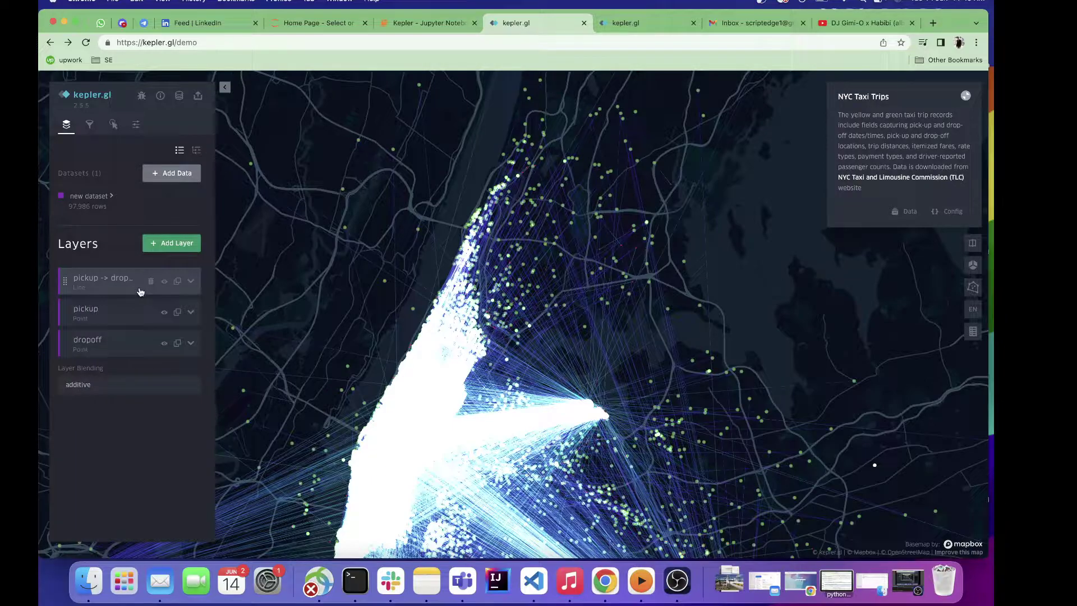
pyautogui.click(164, 245)
pyautogui.click(179, 293)
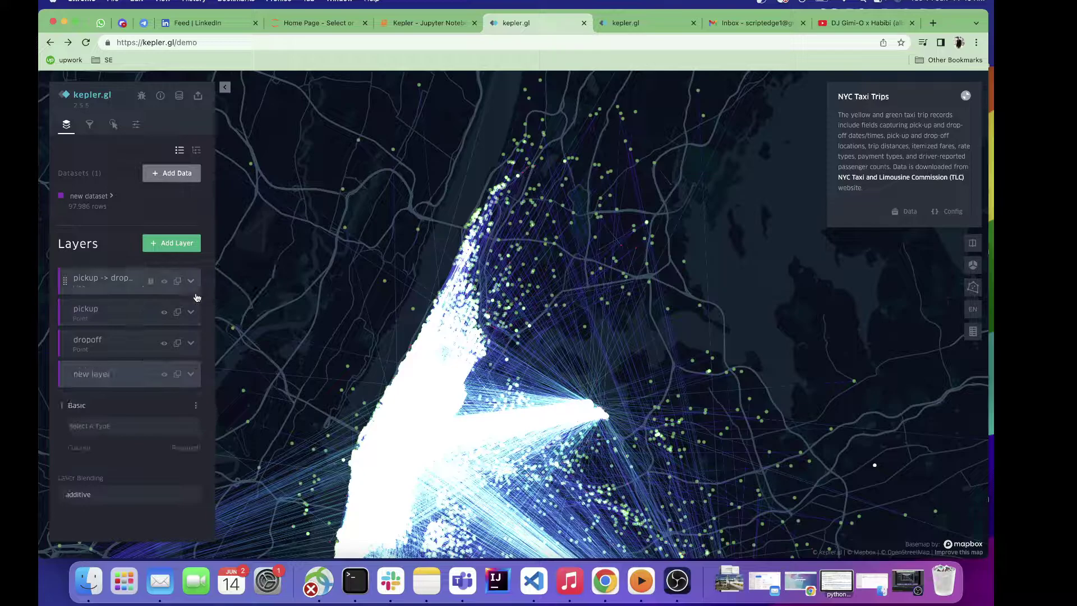
# Look through the layer types available for the new layer, from Point, Arc and Line to Trip and S2.
pyautogui.click(119, 428)
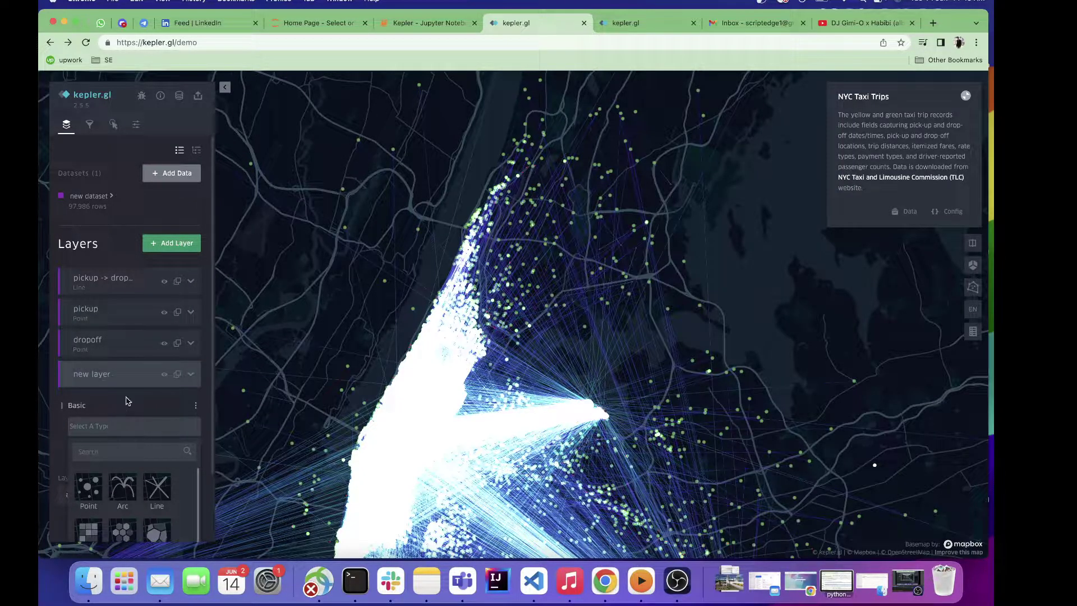
pyautogui.scroll(-3, 128, 418)
pyautogui.scroll(-1, 134, 433)
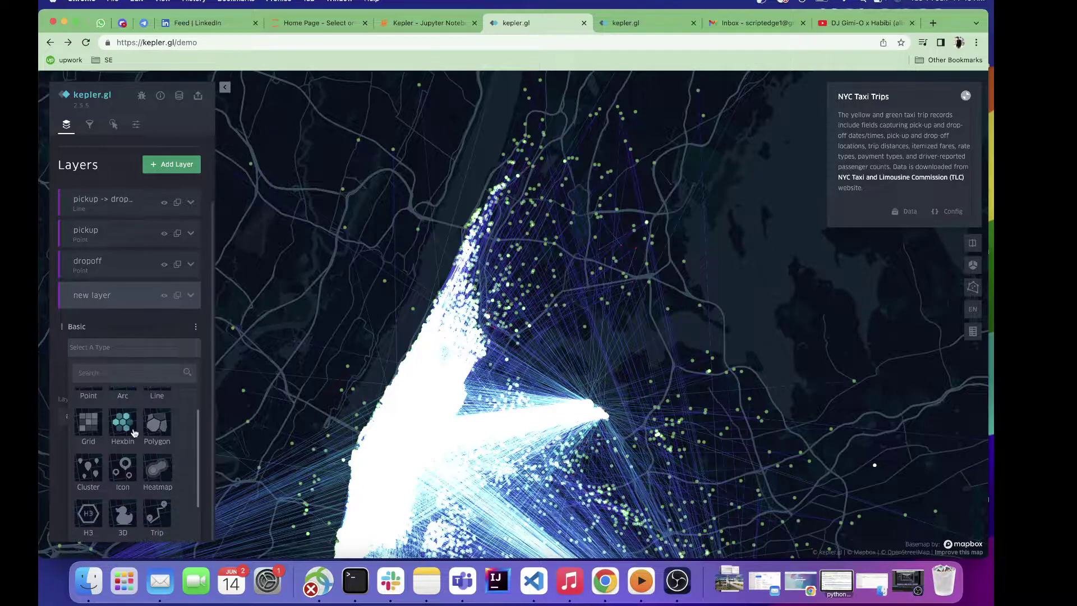
pyautogui.scroll(1, 134, 432)
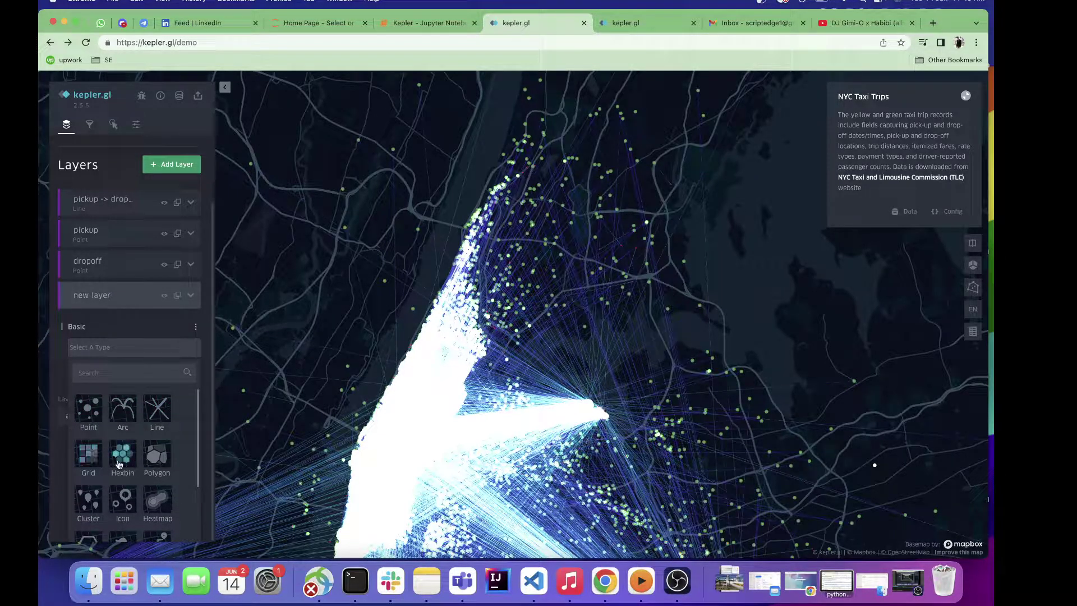
pyautogui.scroll(-2, 114, 462)
pyautogui.scroll(-1, 114, 461)
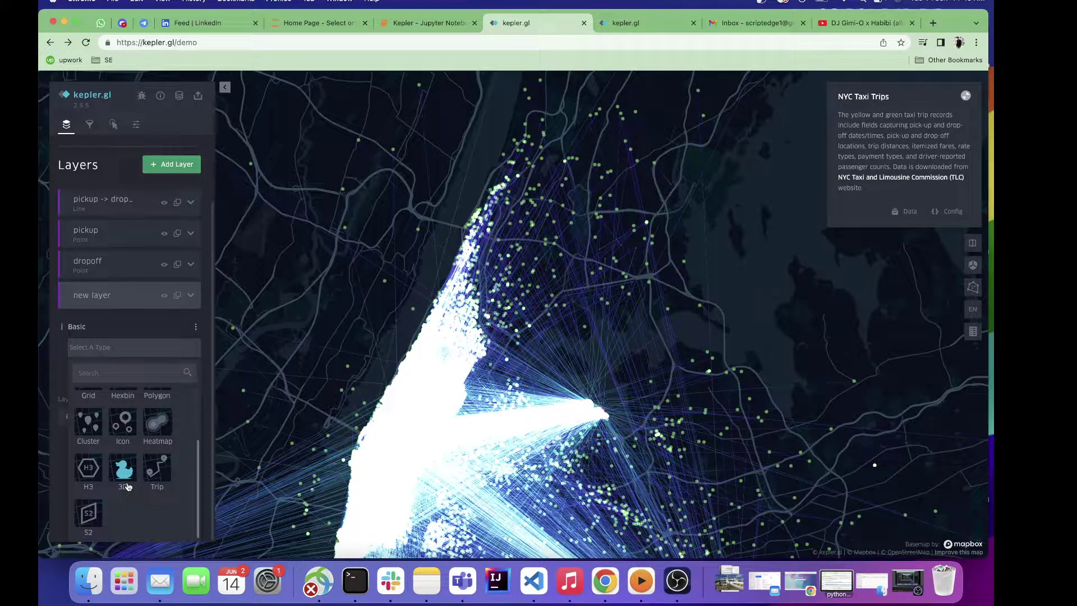
pyautogui.scroll(3, 142, 500)
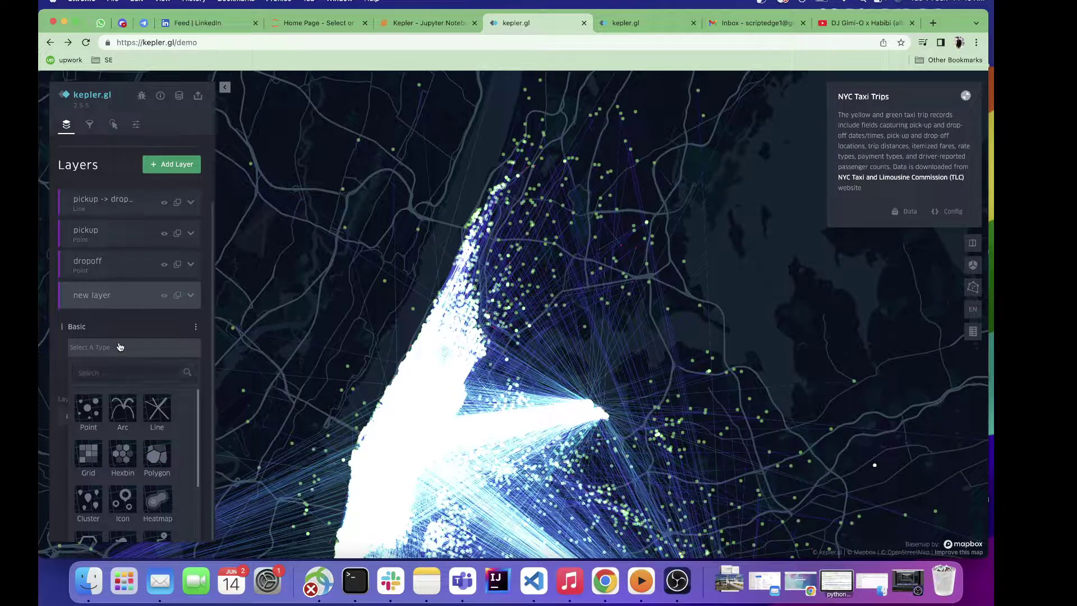
# Set the new layer's type to Point and look through the dataset fields offered for its latitude.
pyautogui.click(85, 411)
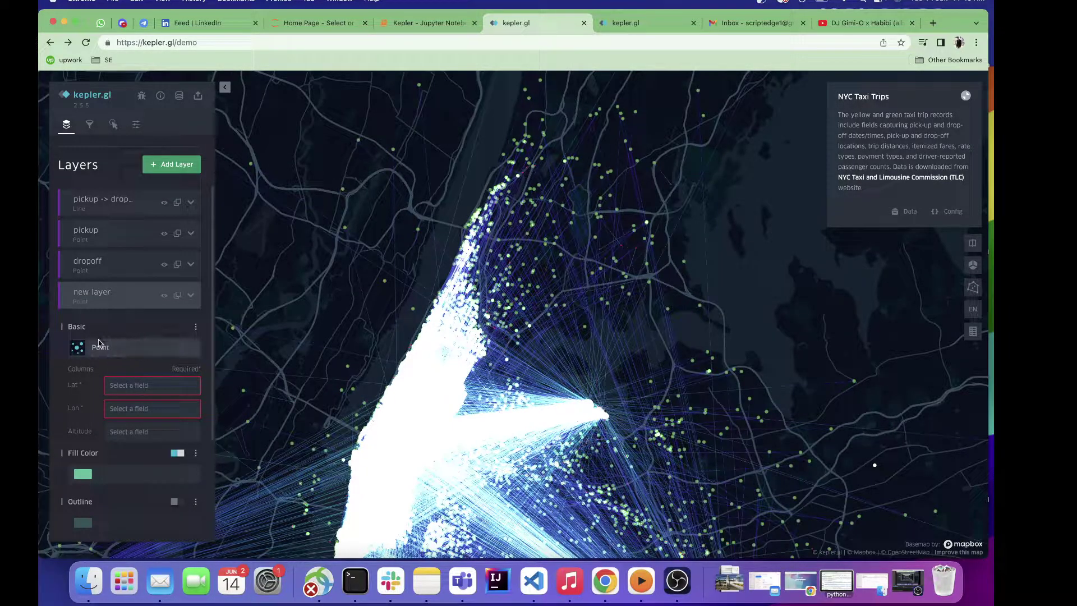
pyautogui.click(112, 387)
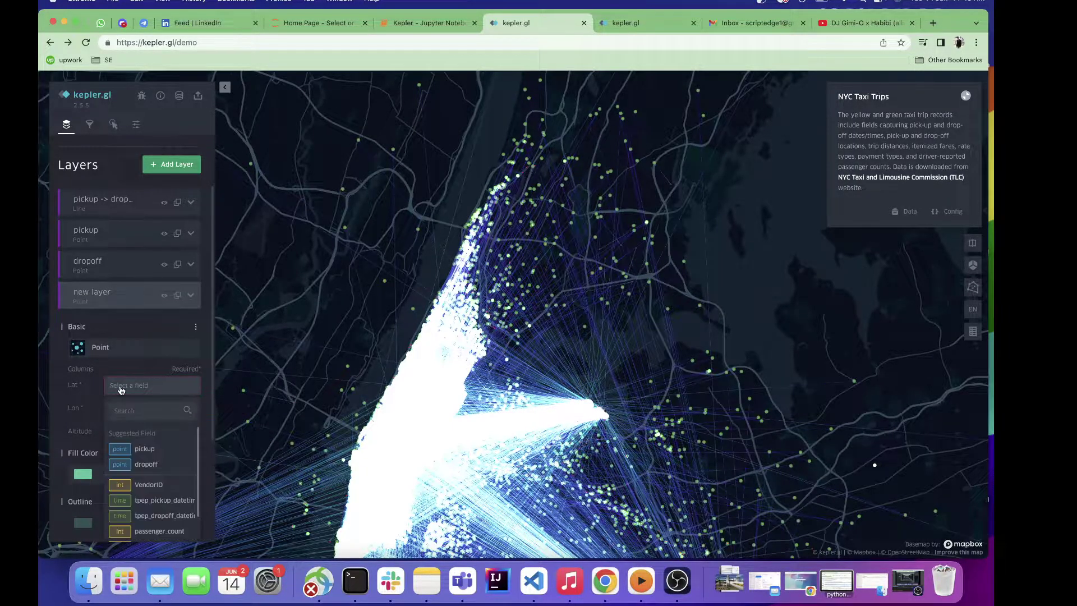
pyautogui.scroll(-1, 190, 505)
pyautogui.scroll(-5, 194, 524)
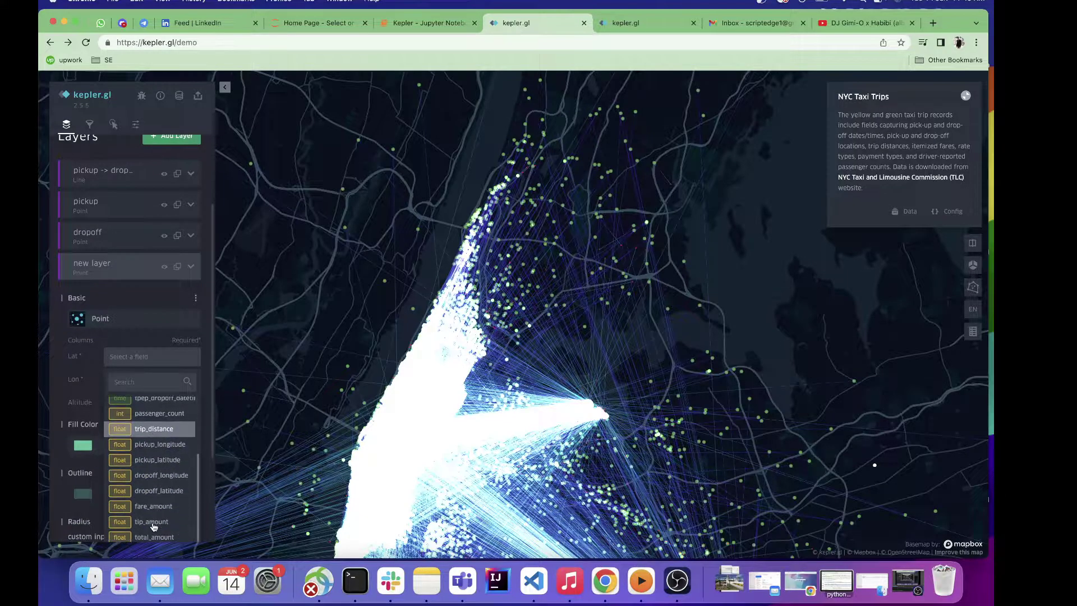
pyautogui.scroll(1, 154, 526)
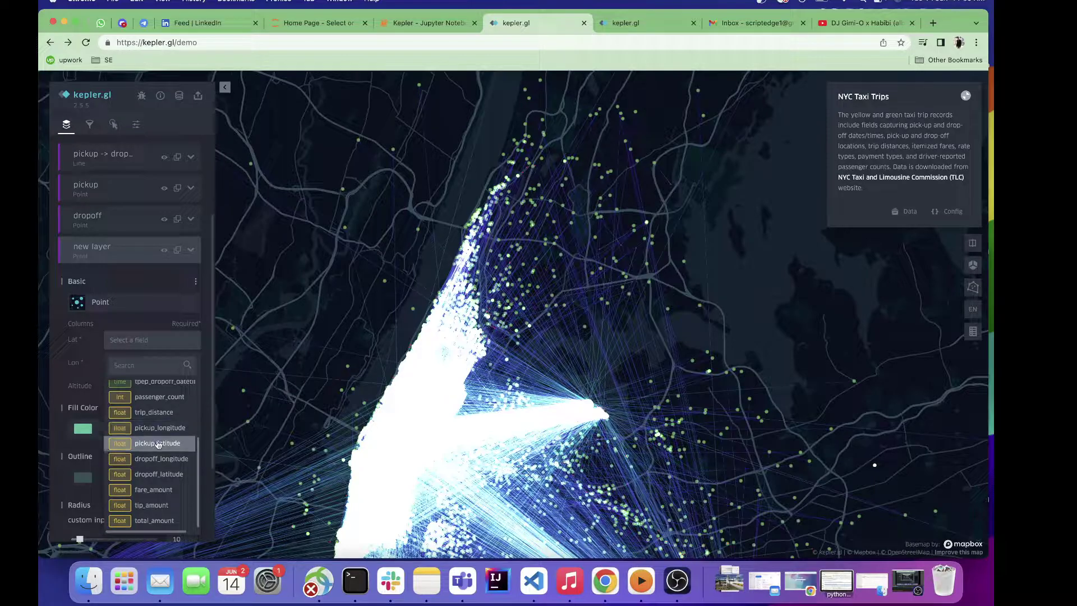
pyautogui.scroll(3, 157, 447)
pyautogui.scroll(3, 158, 444)
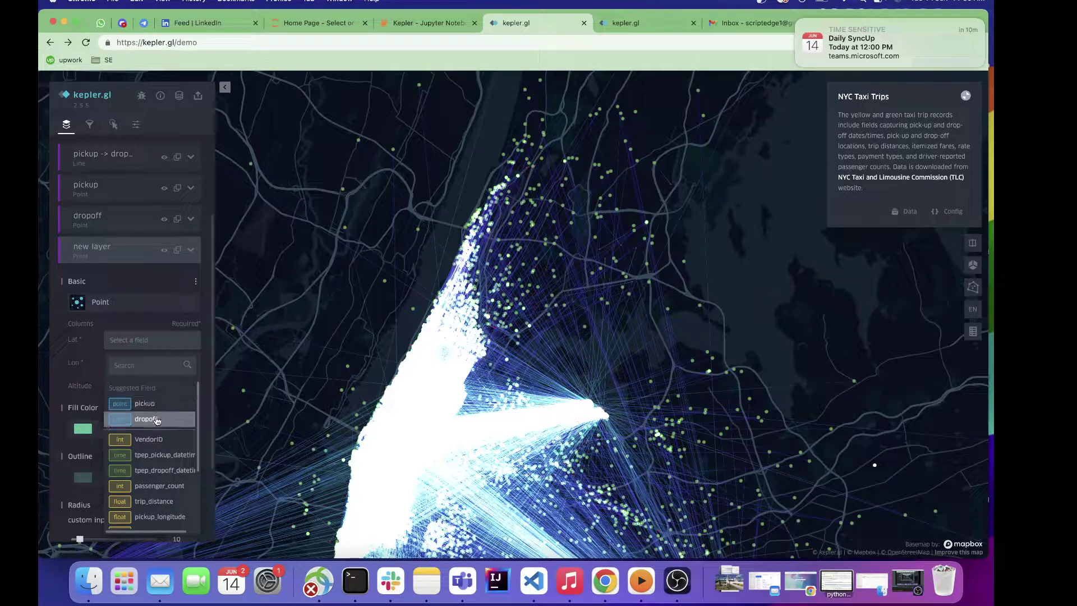
# Change the new layer's type to Line, review its required source and target columns, and collapse its settings.
pyautogui.click(148, 303)
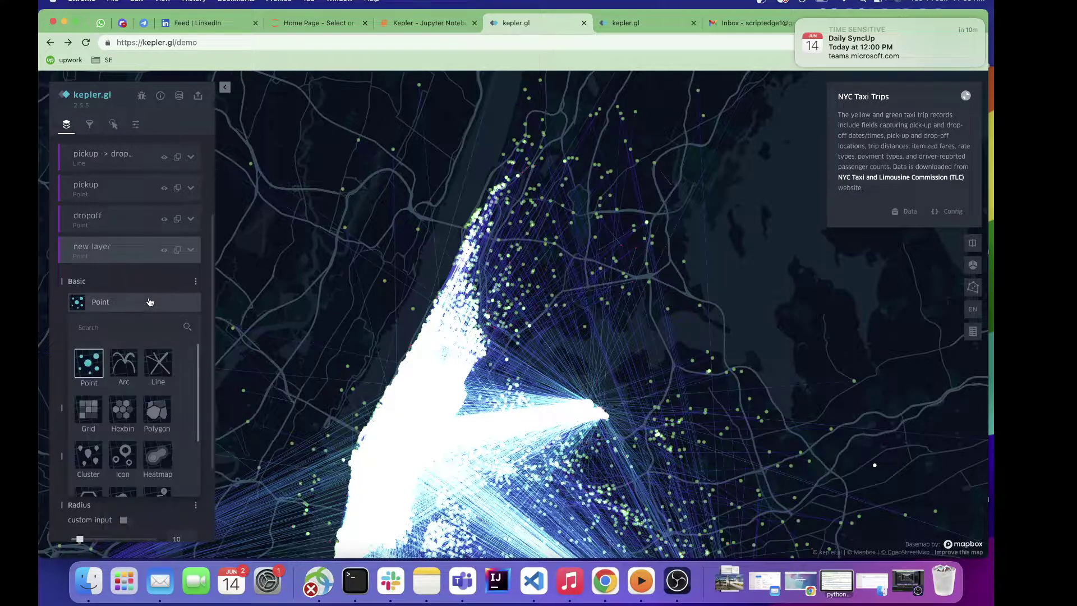
pyautogui.scroll(-2, 137, 406)
pyautogui.scroll(-1, 137, 405)
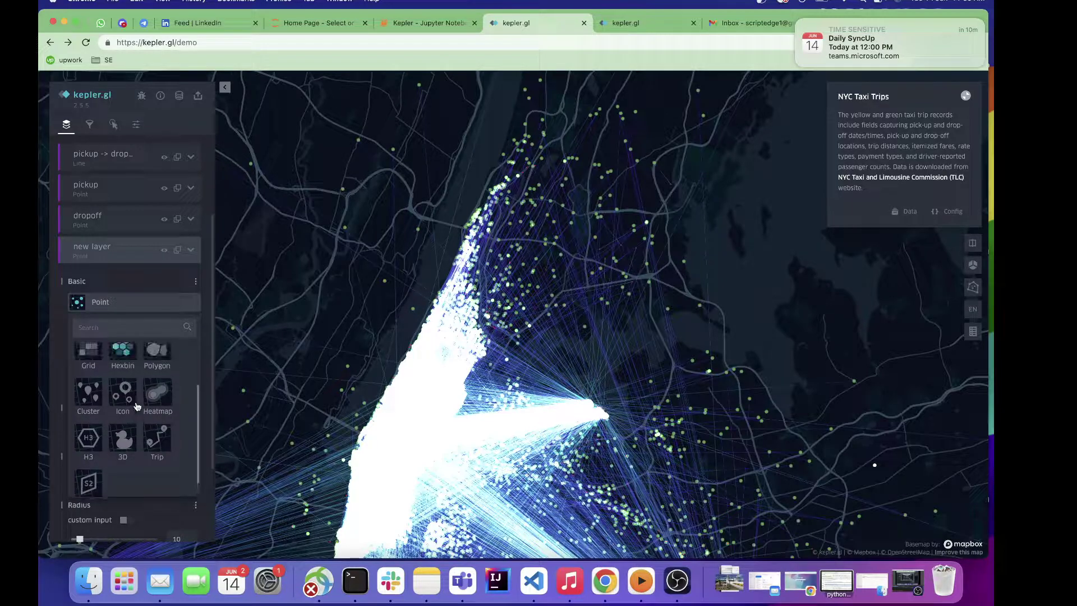
pyautogui.scroll(3, 138, 394)
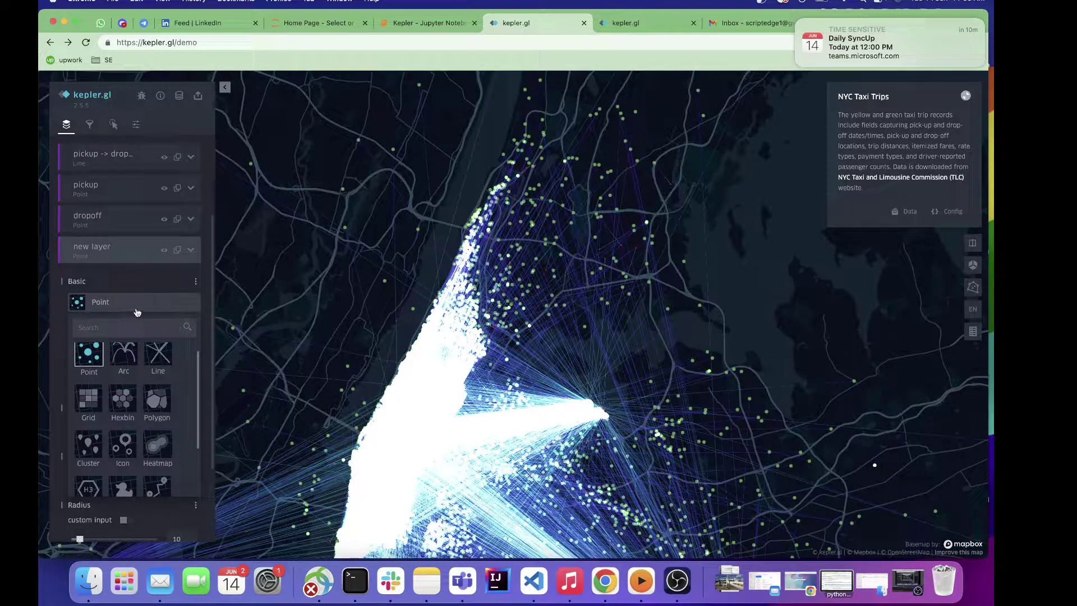
pyautogui.click(158, 364)
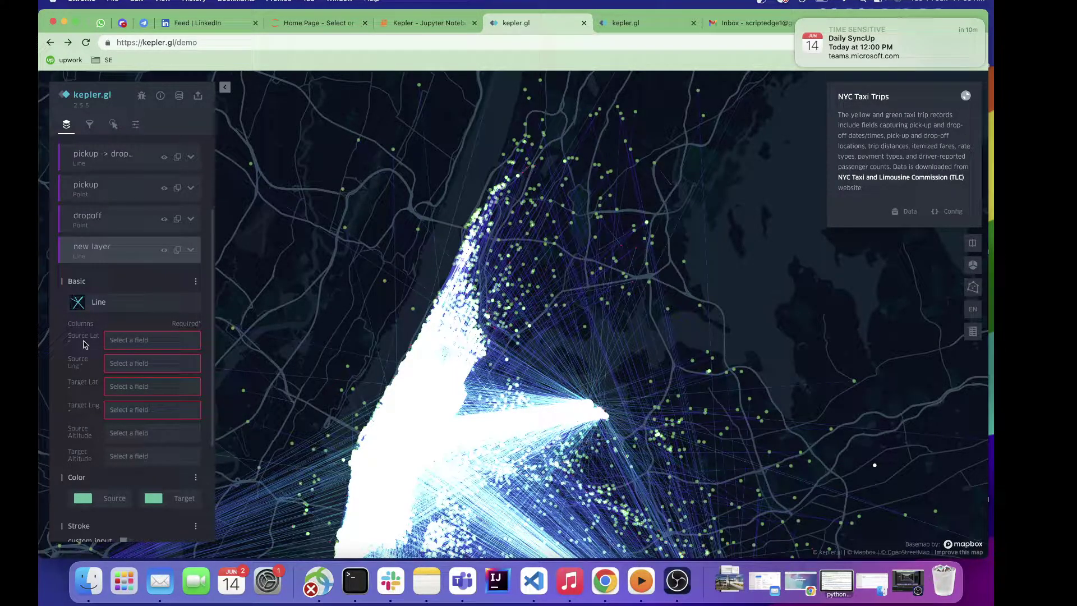
pyautogui.click(133, 302)
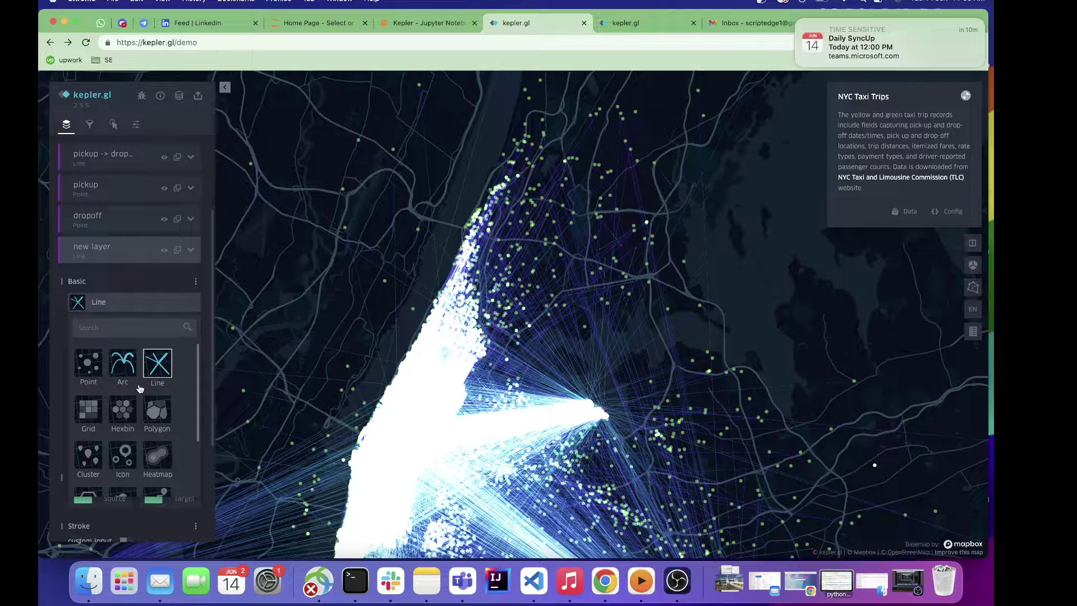
pyautogui.click(136, 261)
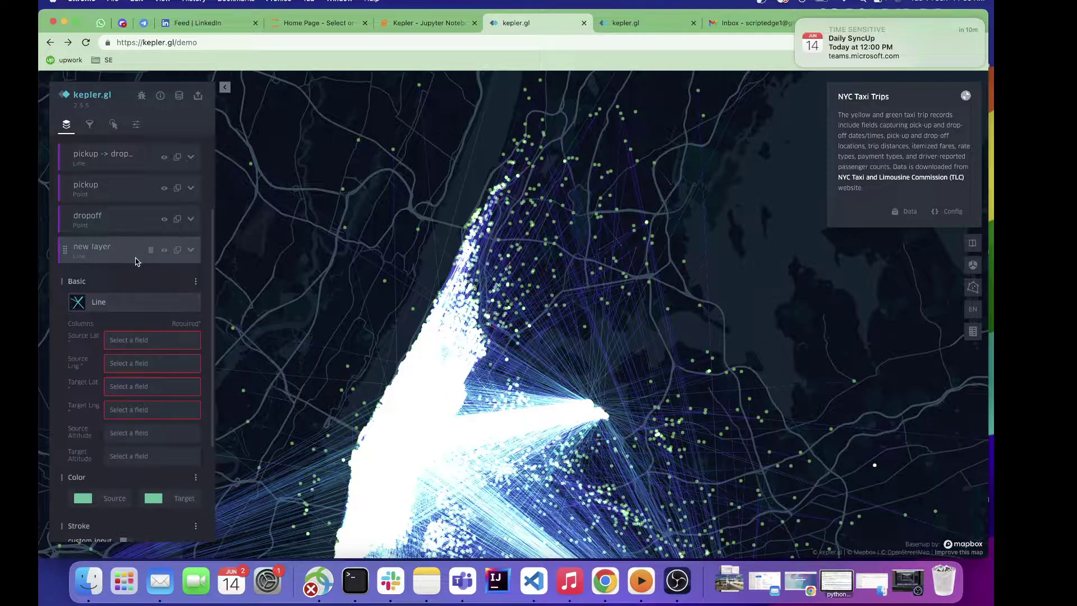
pyautogui.click(137, 260)
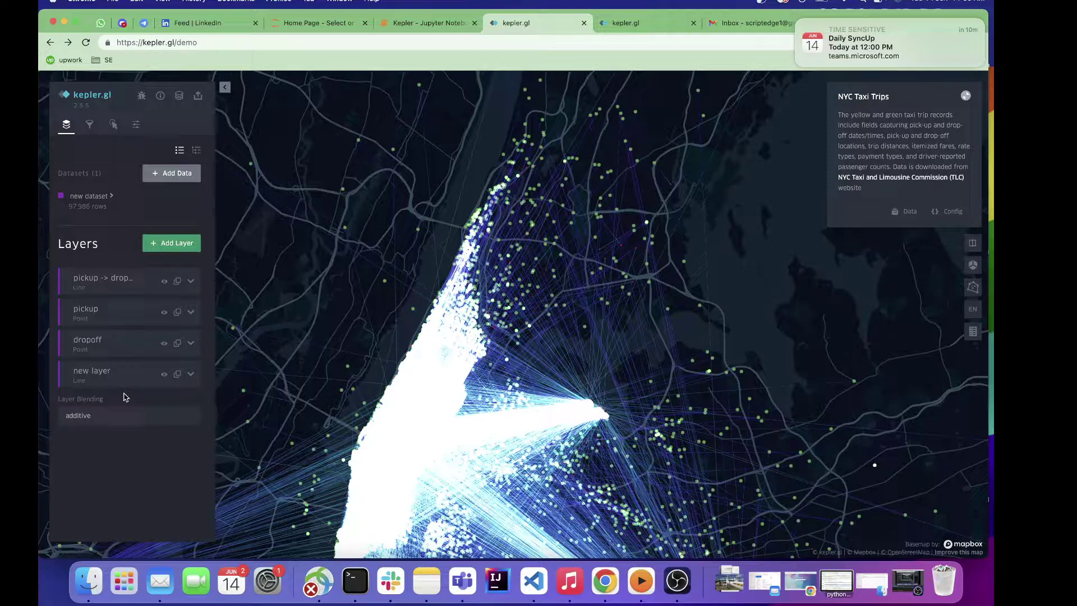
# Switch the existing pickup-time filter to the fare_amount field and limit its range to 150–278.
pyautogui.click(88, 125)
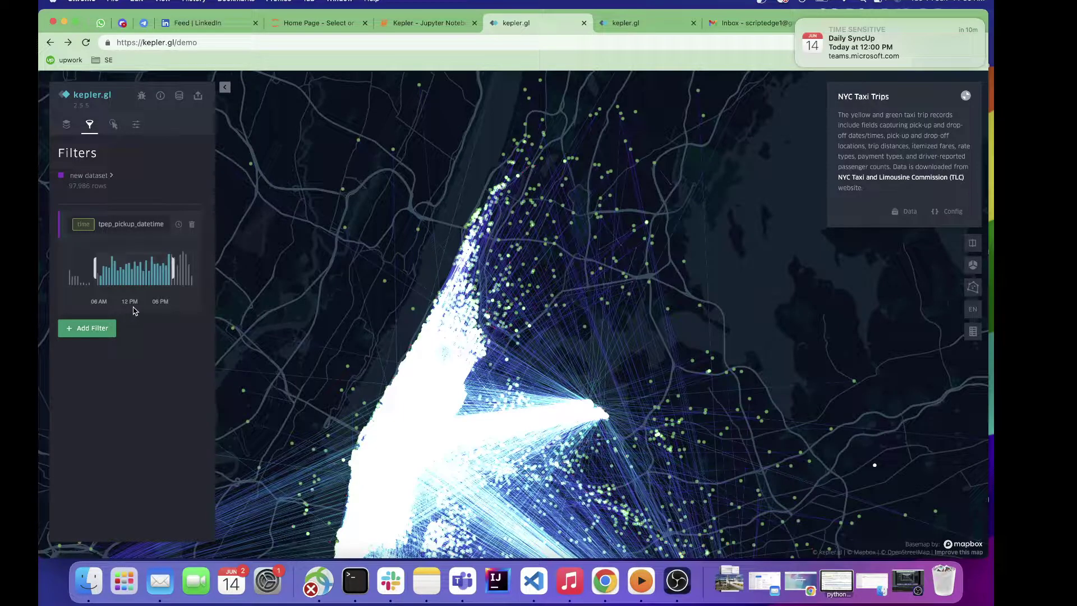
pyautogui.click(136, 231)
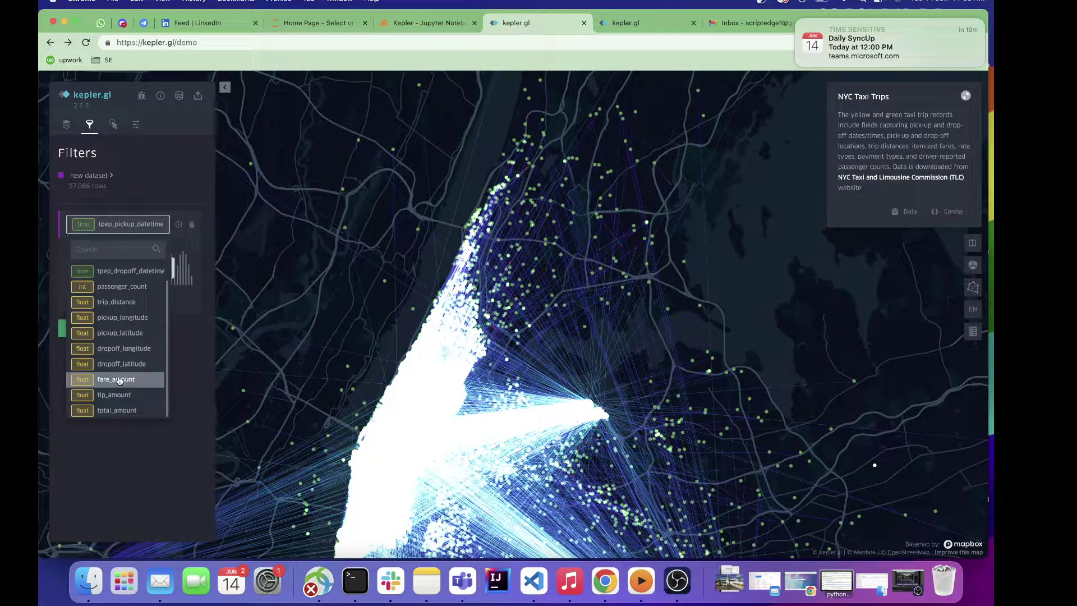
pyautogui.click(118, 381)
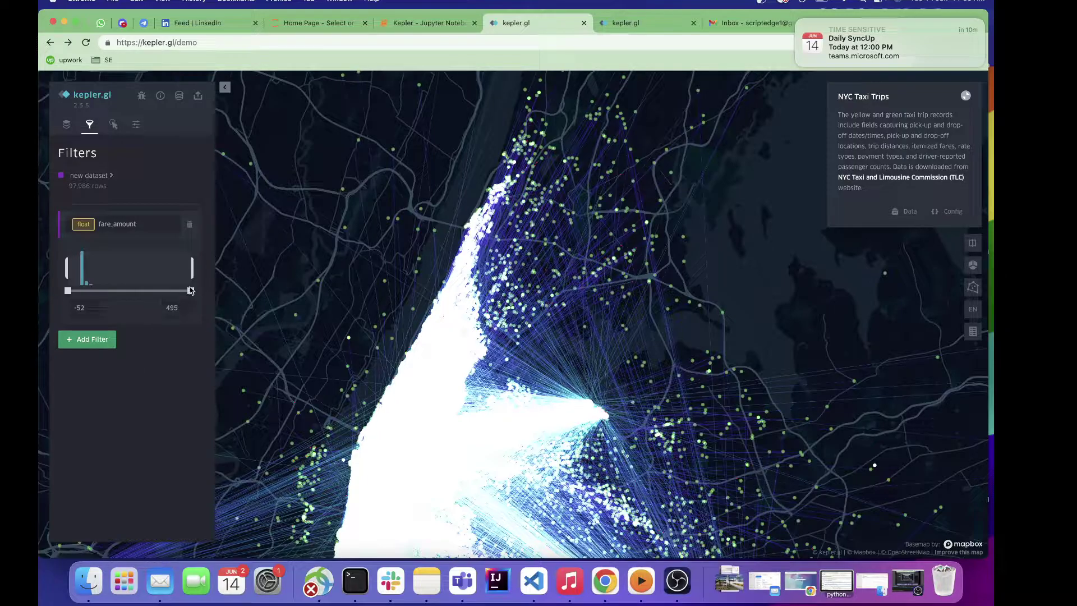
pyautogui.moveTo(191, 292); pyautogui.dragTo(114, 293)
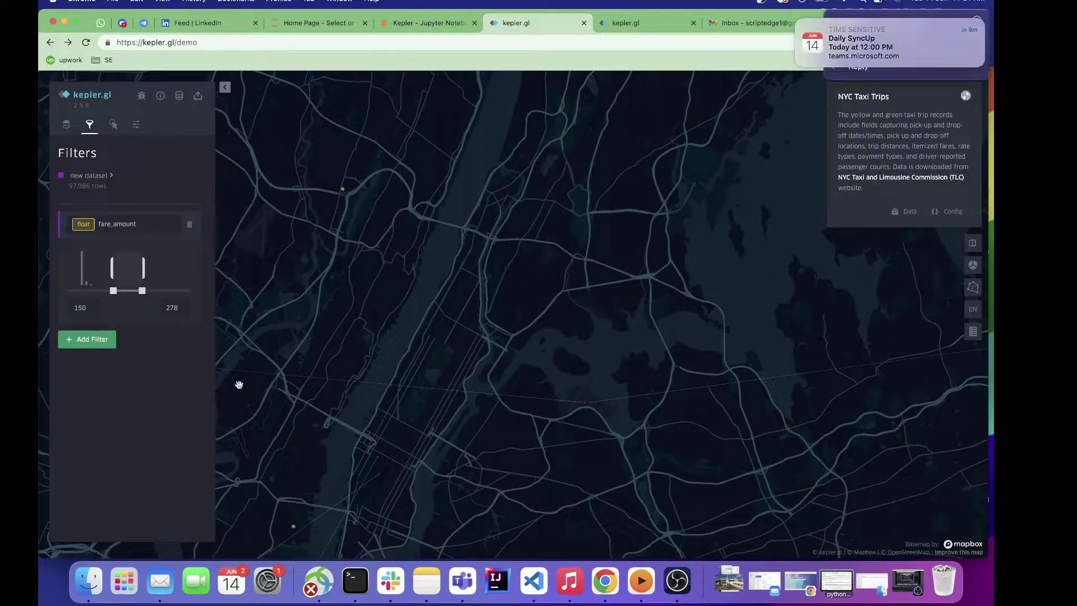
pyautogui.scroll(-5, 382, 335)
pyautogui.scroll(-3, 382, 335)
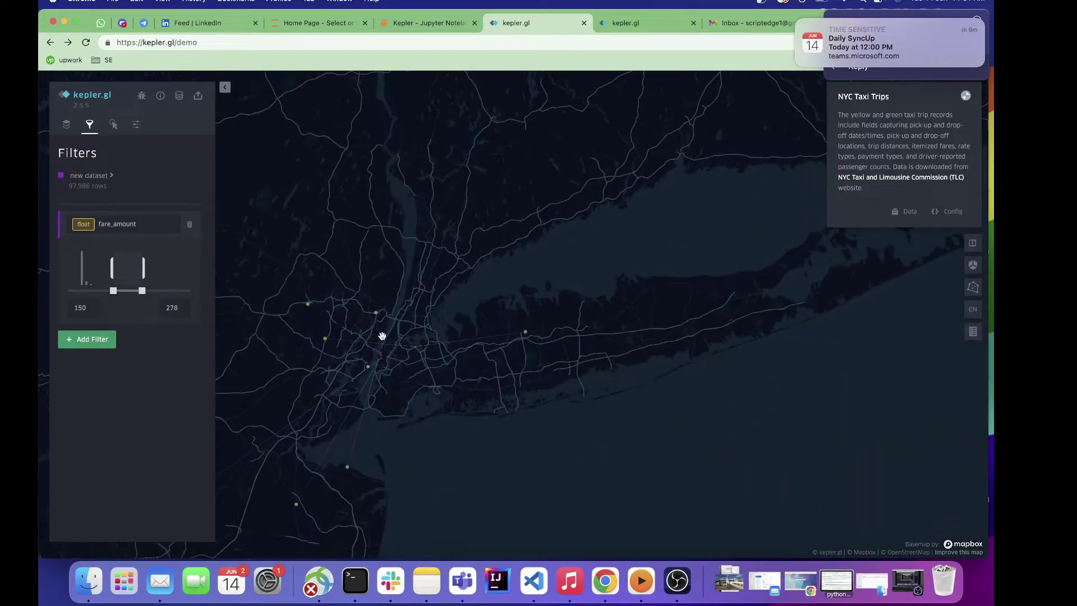
# Look through the dataset fields offered for the fare_amount filter and leave its field selection as it is.
pyautogui.scroll(3, 382, 335)
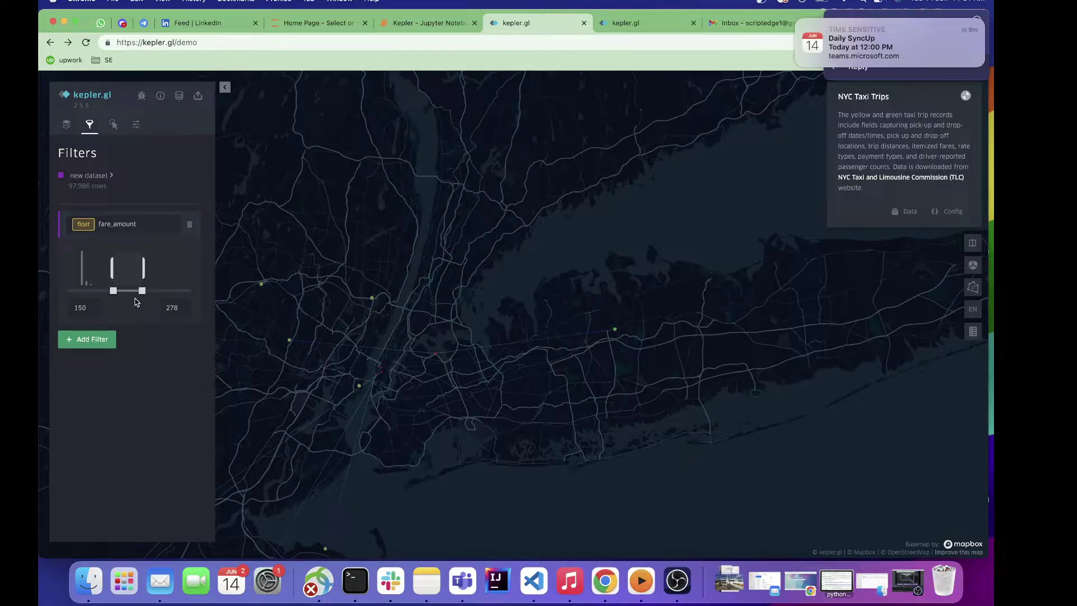
pyautogui.click(134, 224)
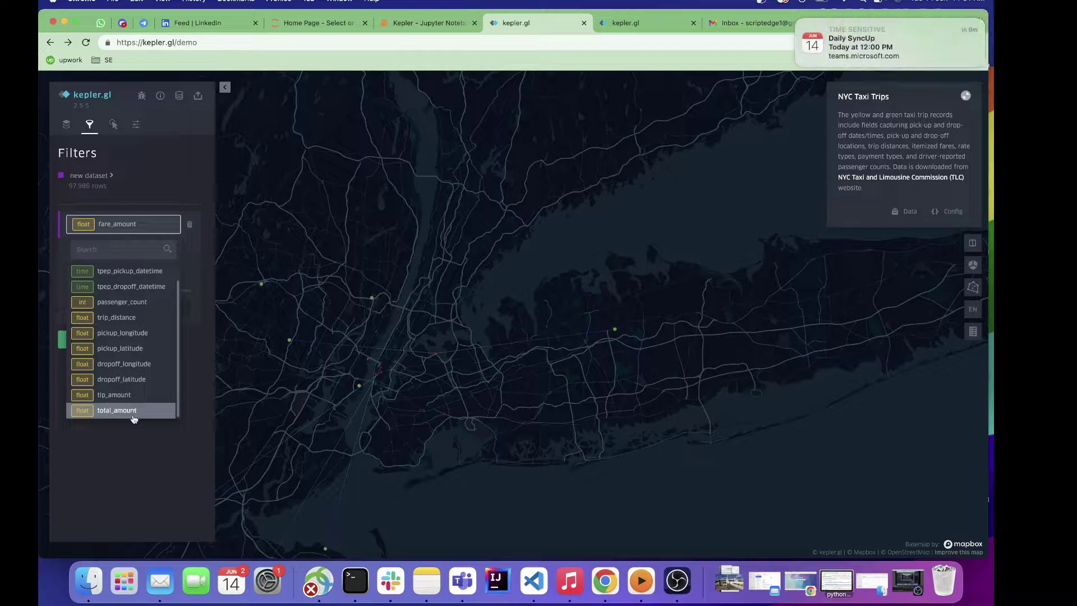
pyautogui.click(133, 451)
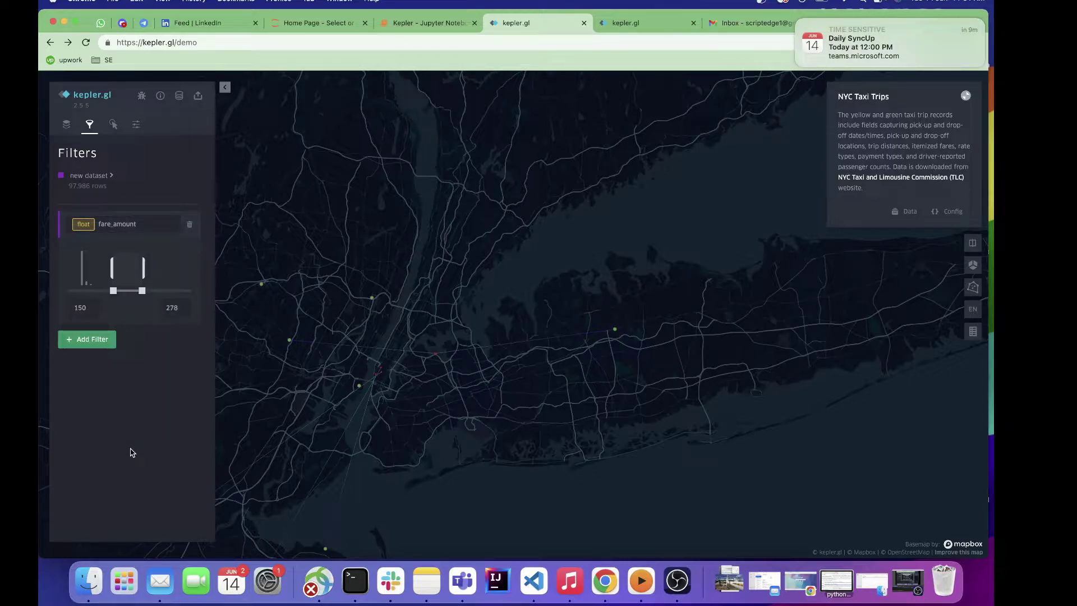
# Turn on the map tooltip, remove VendorID from its fields, and inspect a drop-off point's tooltip.
pyautogui.click(113, 125)
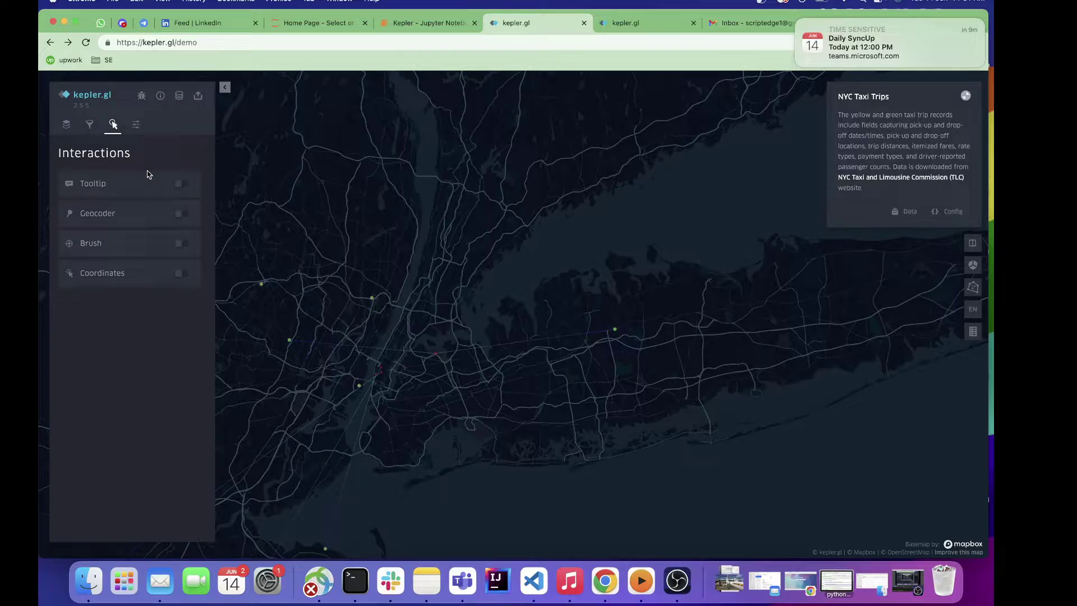
pyautogui.click(181, 184)
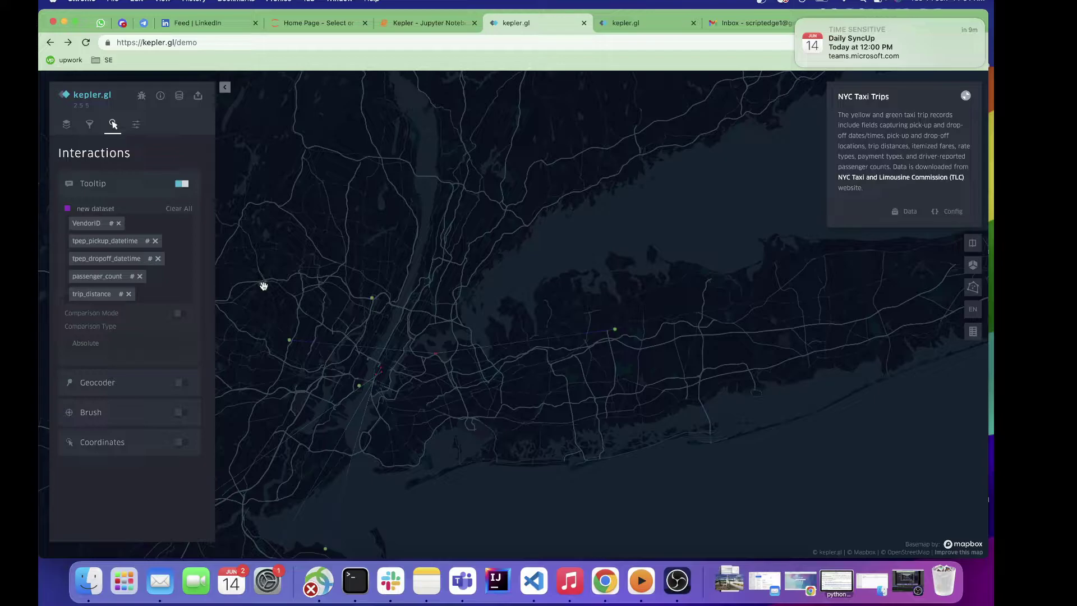
pyautogui.moveTo(371, 298)
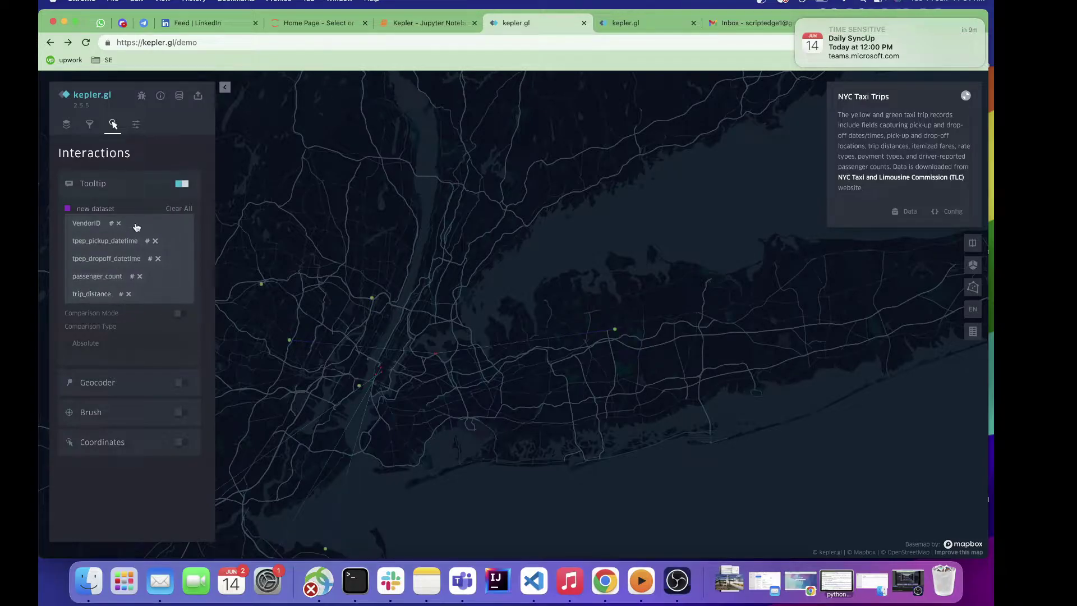
pyautogui.click(119, 223)
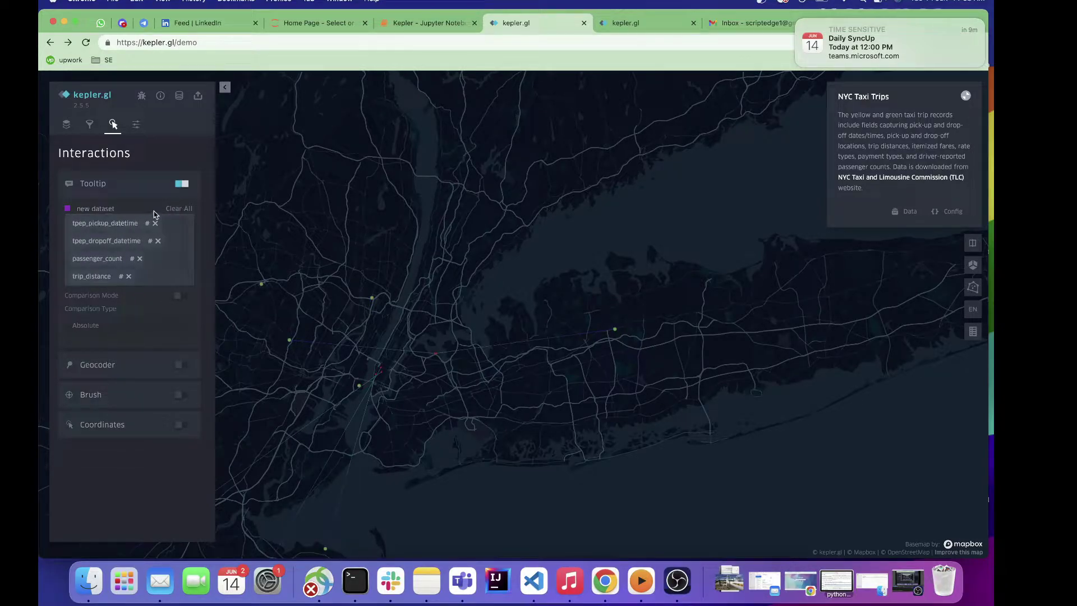
pyautogui.moveTo(261, 284)
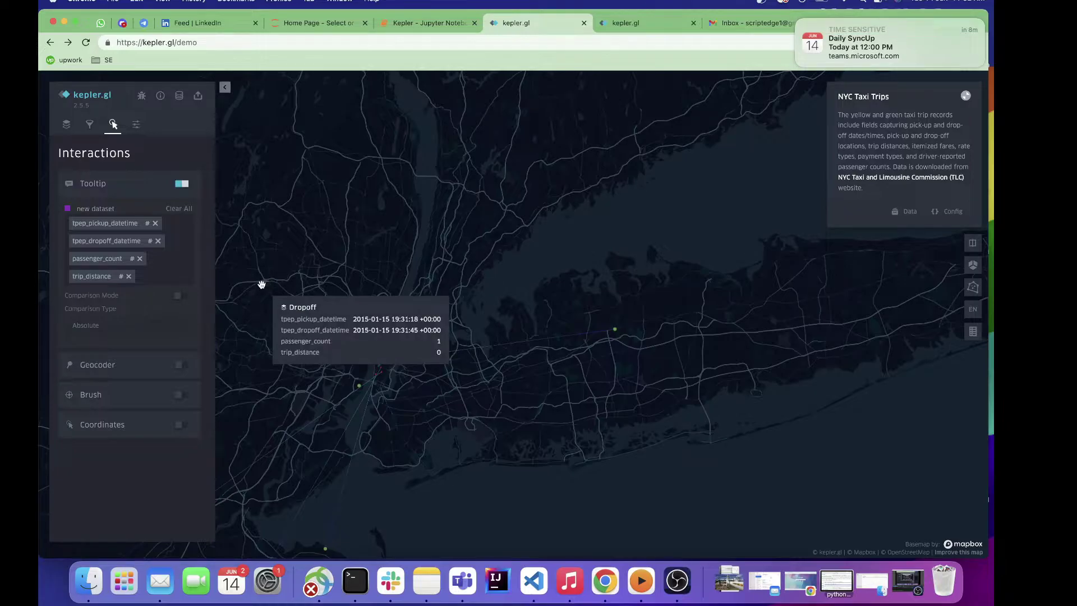
# Add fare_amount and tip_amount to the tooltip's fields and turn the tooltip off.
pyautogui.click(168, 273)
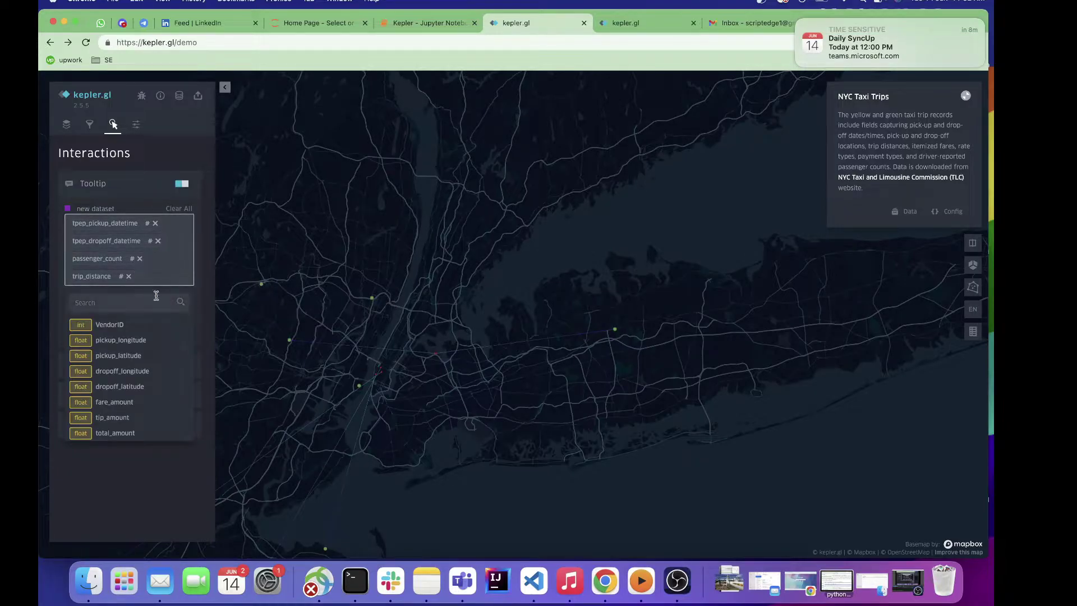
pyautogui.click(126, 402)
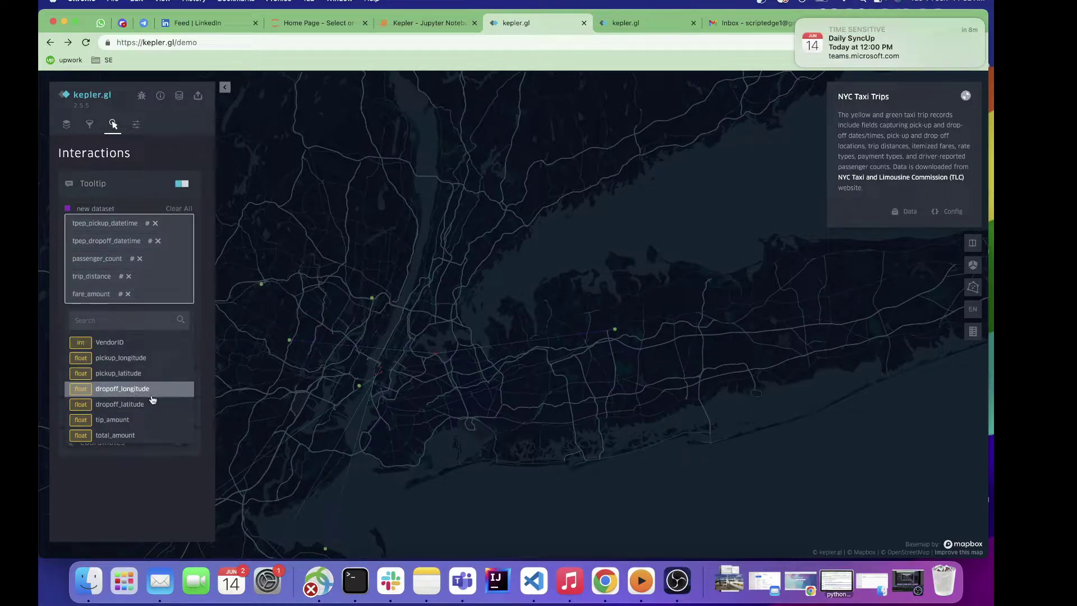
pyautogui.click(144, 419)
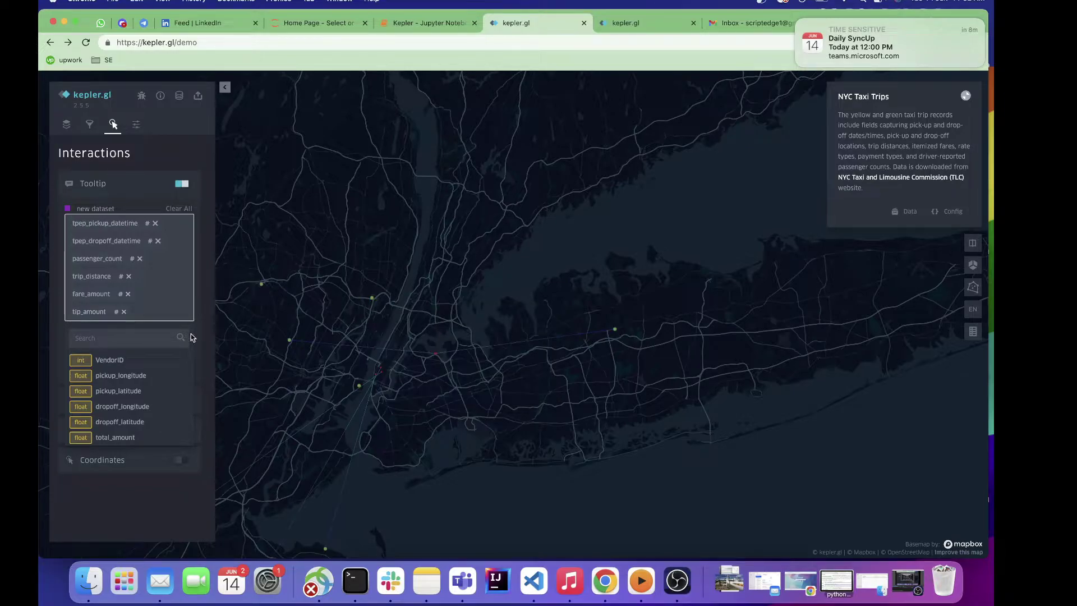
pyautogui.click(150, 188)
pyautogui.click(178, 187)
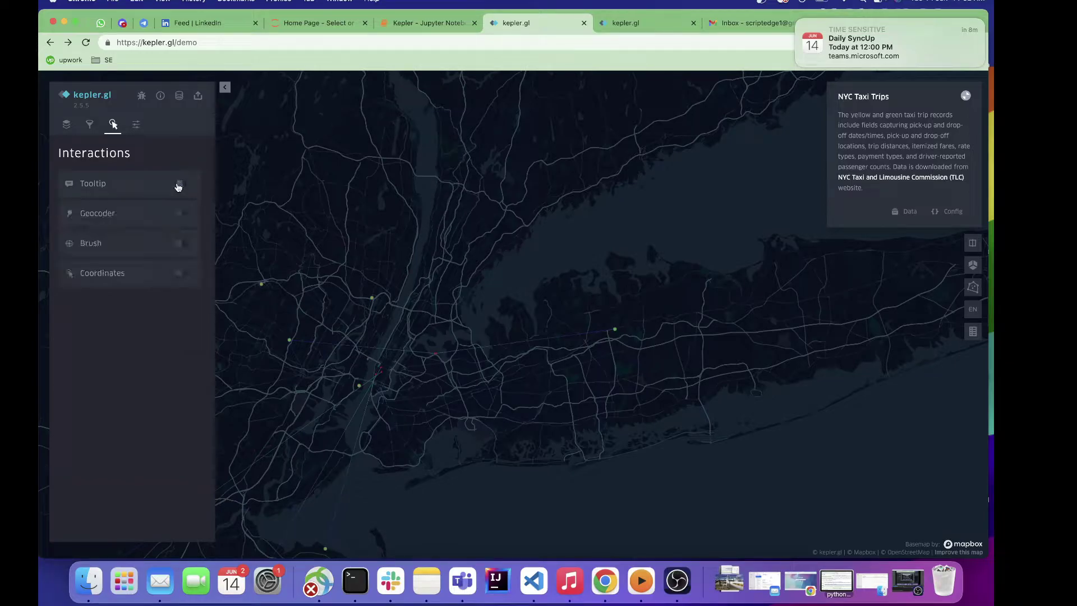
# Turn on the Brush interaction with a 15.5 km radius and widen the fare_amount filter's range to -52–278.
pyautogui.click(184, 245)
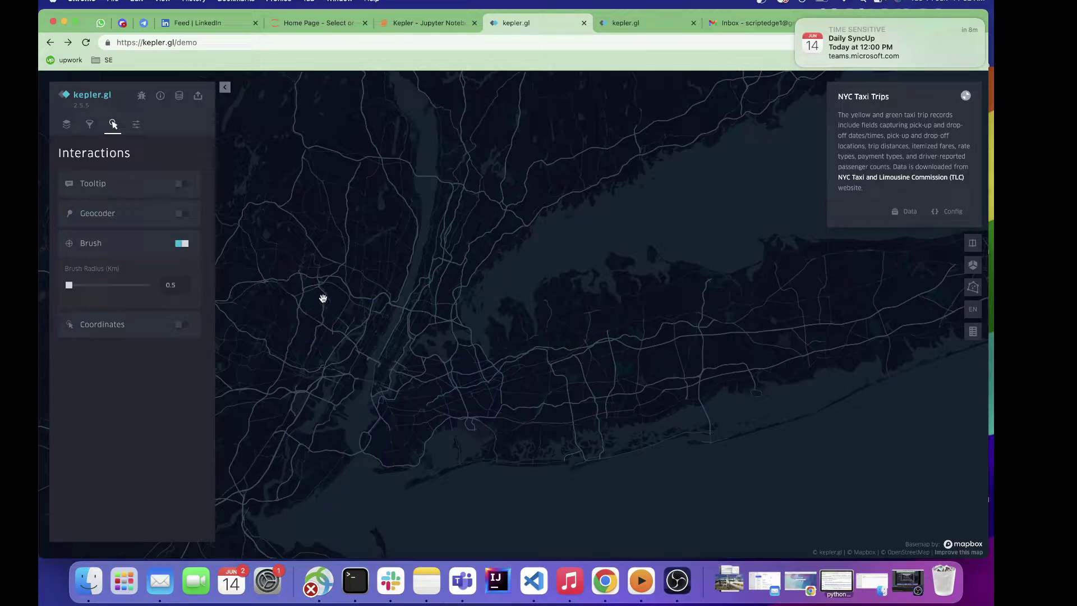
pyautogui.moveTo(69, 286); pyautogui.dragTo(93, 287)
pyautogui.click(89, 125)
pyautogui.moveTo(113, 291); pyautogui.dragTo(47, 293)
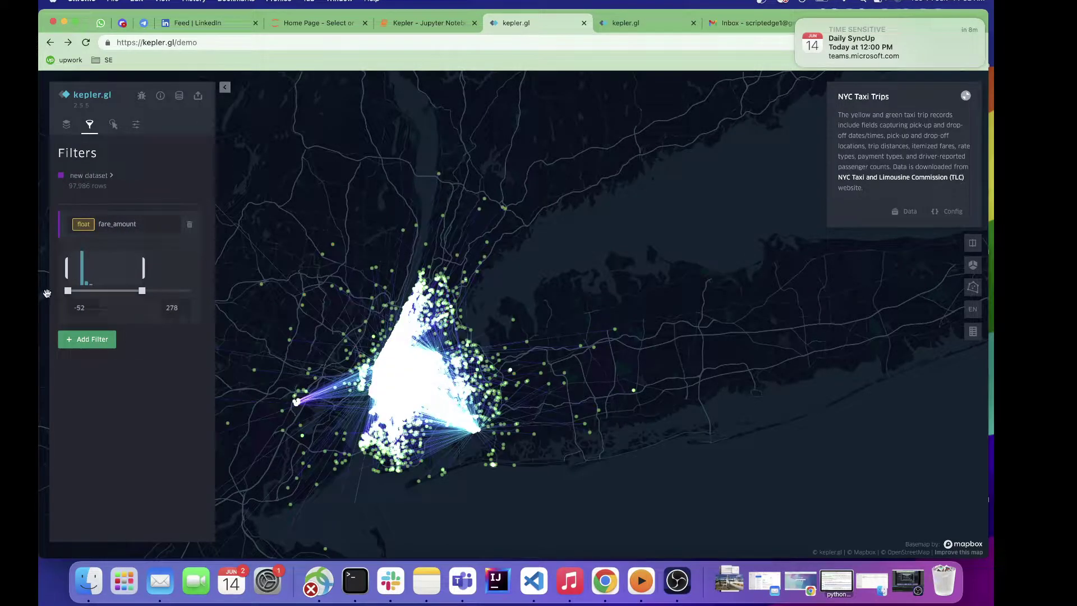
pyautogui.click(113, 125)
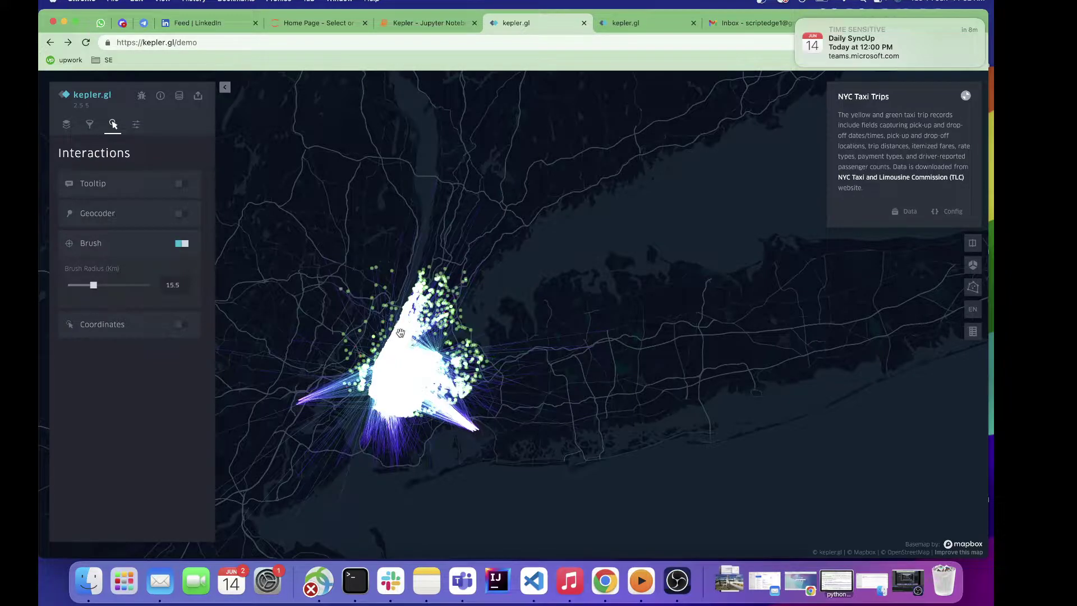
# Turn off the Brush interaction, and switch the Geocoder address search on and back off.
pyautogui.click(180, 245)
pyautogui.click(181, 214)
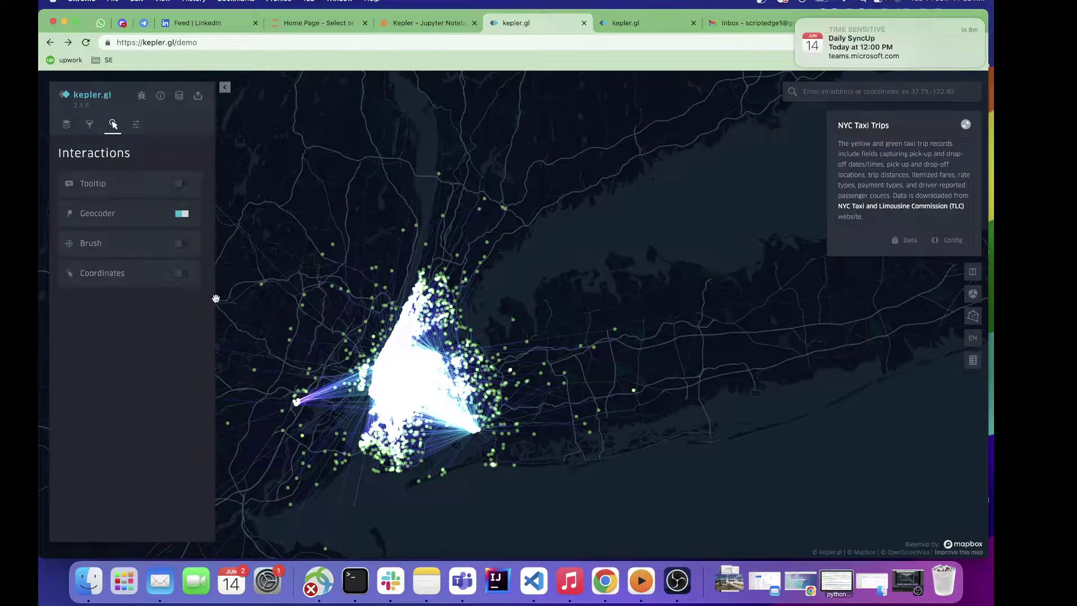
pyautogui.click(182, 214)
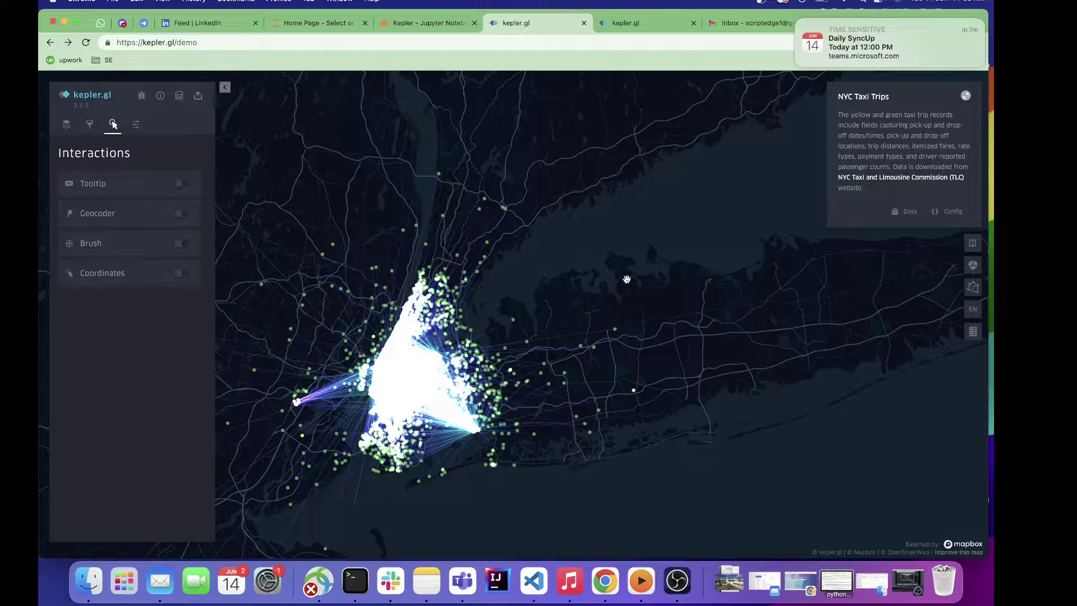
# Preview the map in 3D and look over the available interface languages and the layer legend.
pyautogui.click(975, 264)
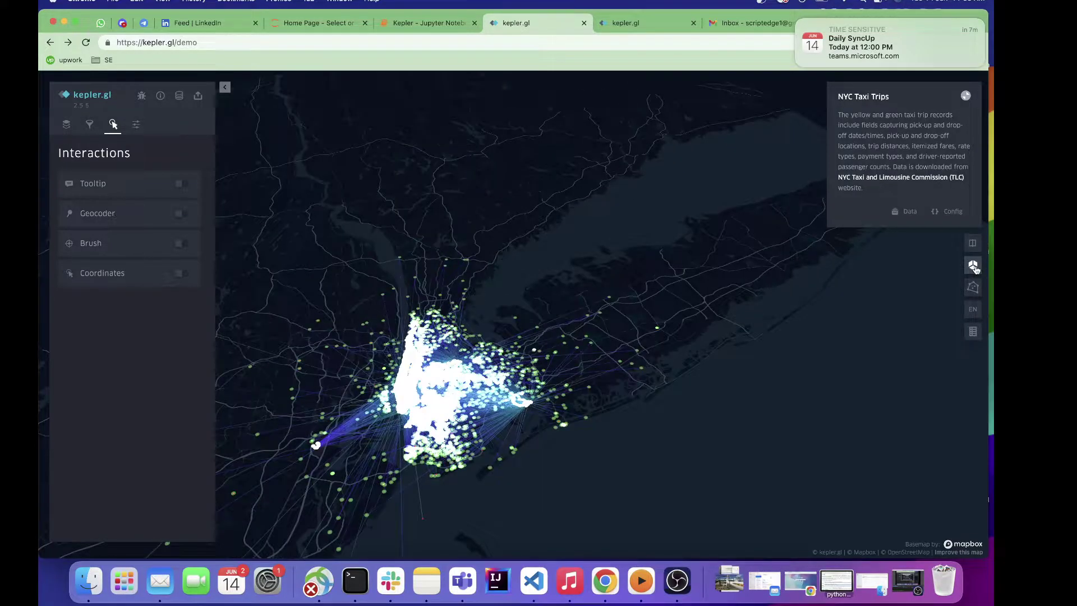
pyautogui.click(975, 313)
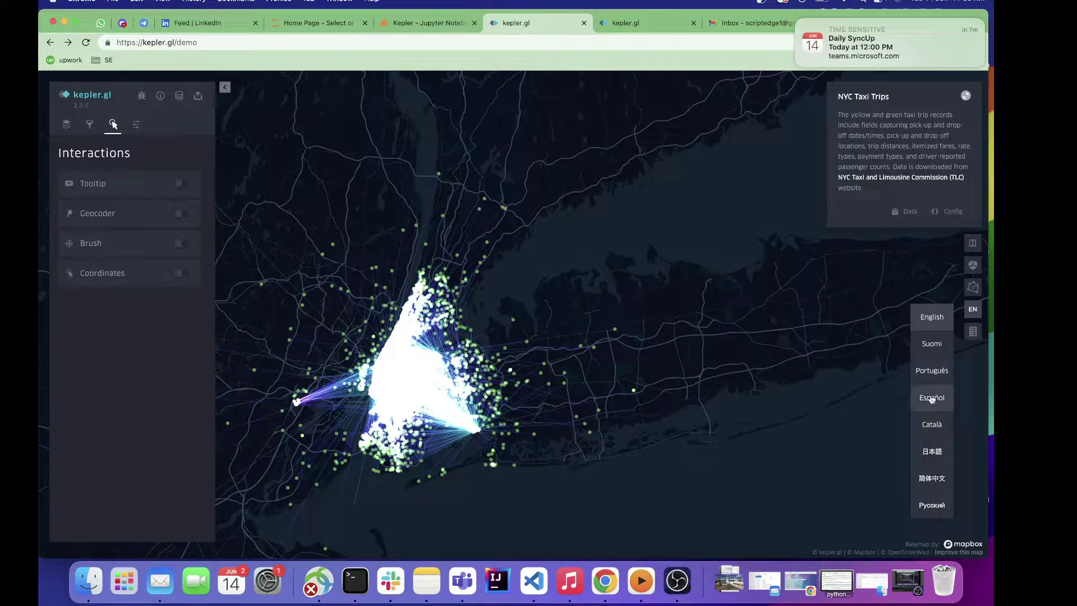
pyautogui.click(974, 331)
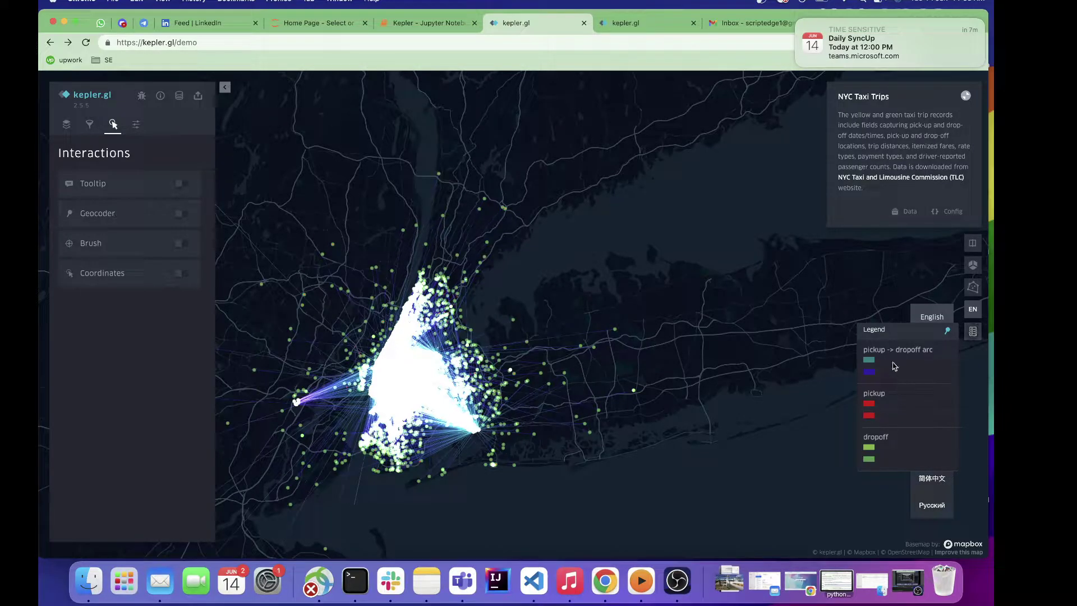
# Sketch a polygon over Long Island, east of the dense trip cluster, and close the drawing options.
pyautogui.click(973, 289)
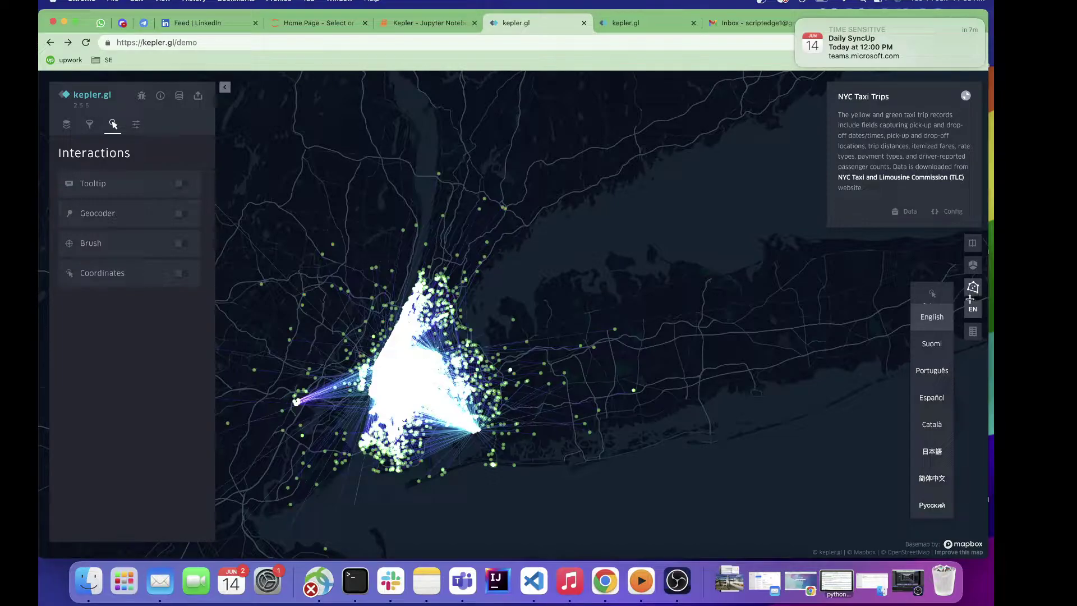
pyautogui.click(923, 316)
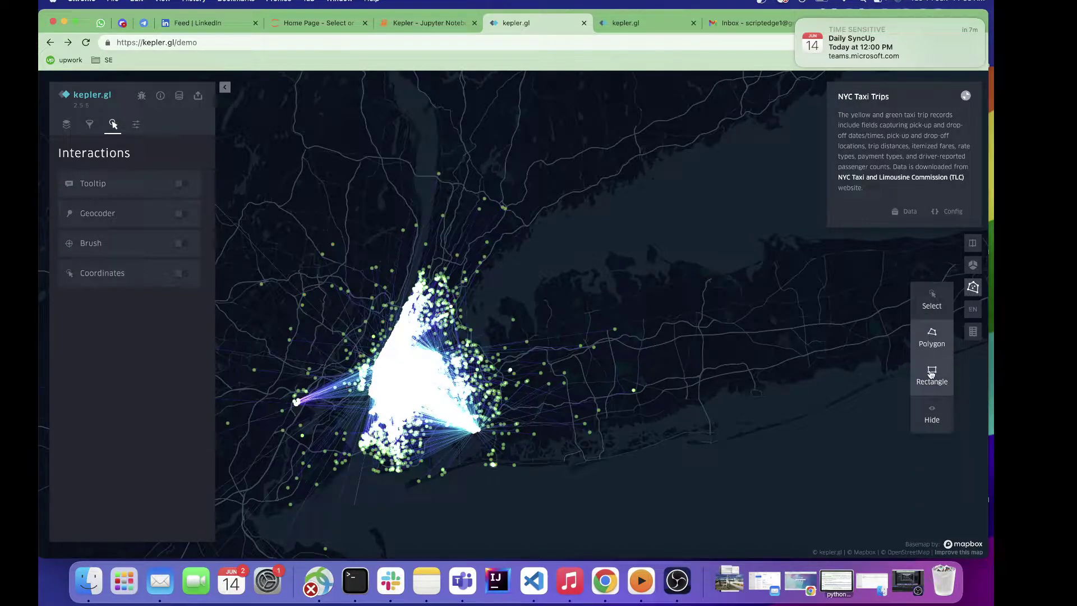
pyautogui.moveTo(546, 306)
pyautogui.mouseDown()
pyautogui.moveTo(521, 361)
pyautogui.moveTo(553, 307)
pyautogui.mouseUp()
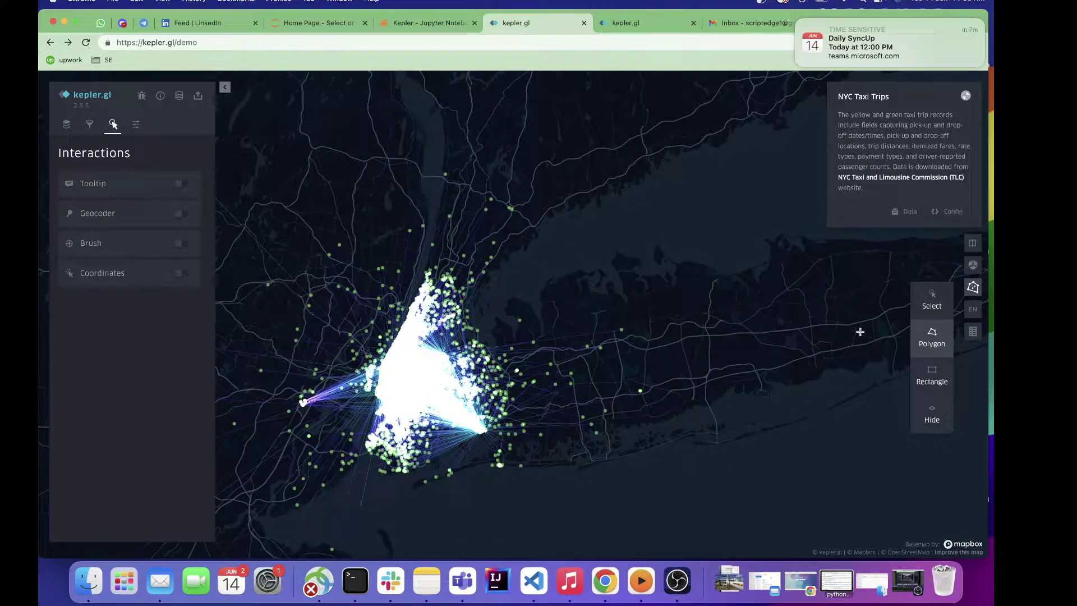
pyautogui.click(561, 306)
pyautogui.click(524, 347)
pyautogui.click(565, 382)
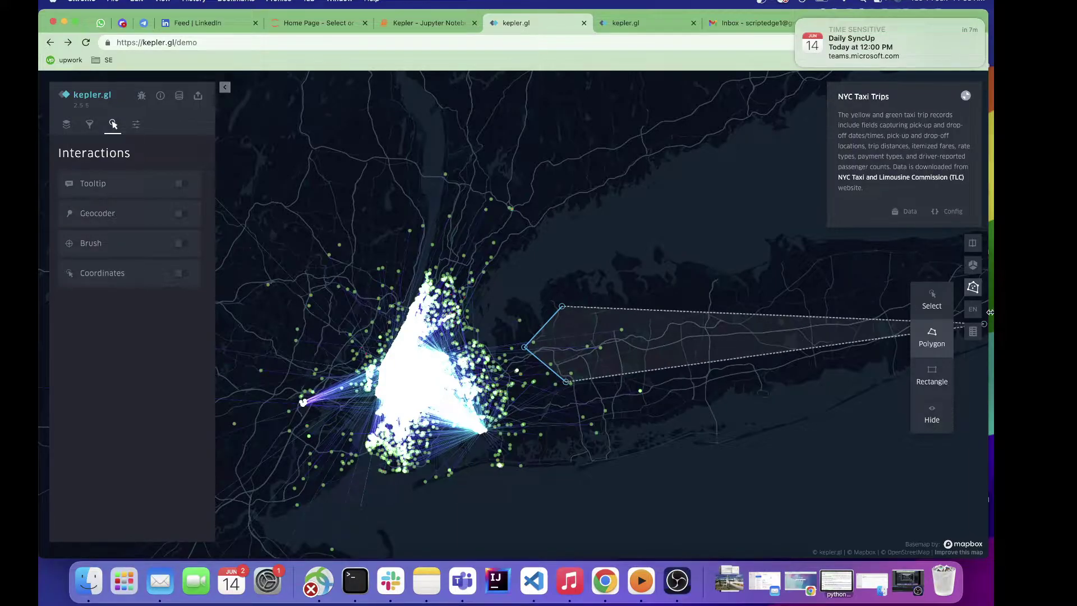
pyautogui.click(973, 287)
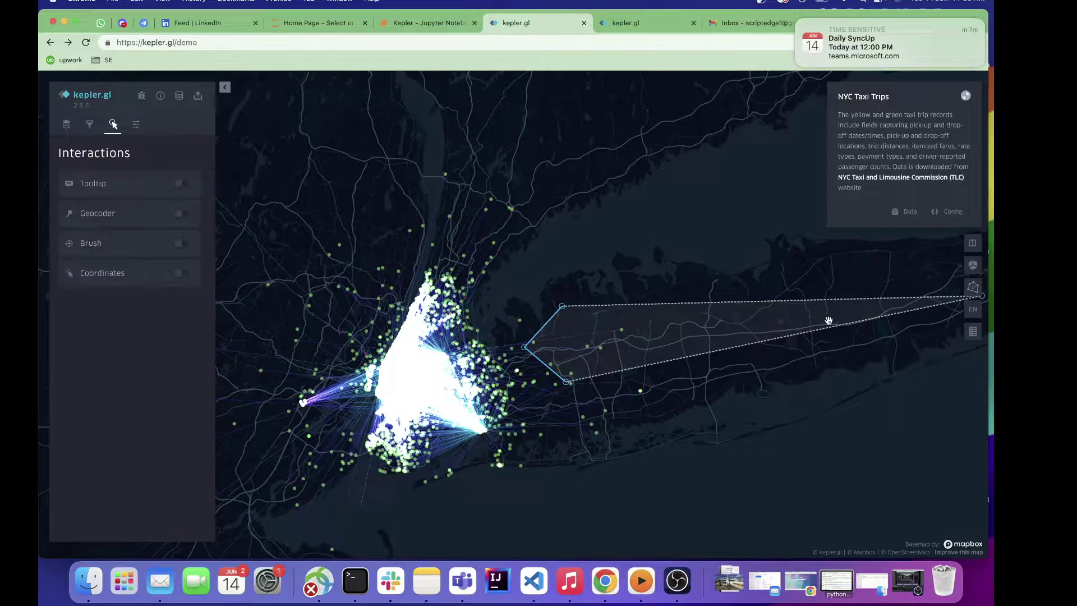
# Try the dual map view with two side-by-side maps and return to a single map.
pyautogui.click(972, 242)
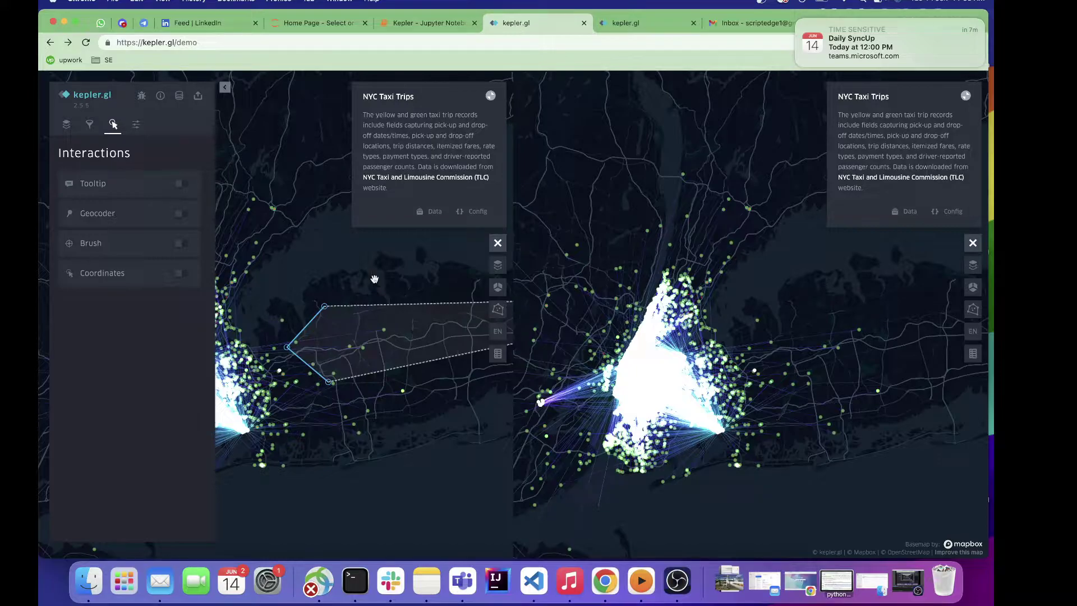
pyautogui.moveTo(372, 279); pyautogui.dragTo(393, 288)
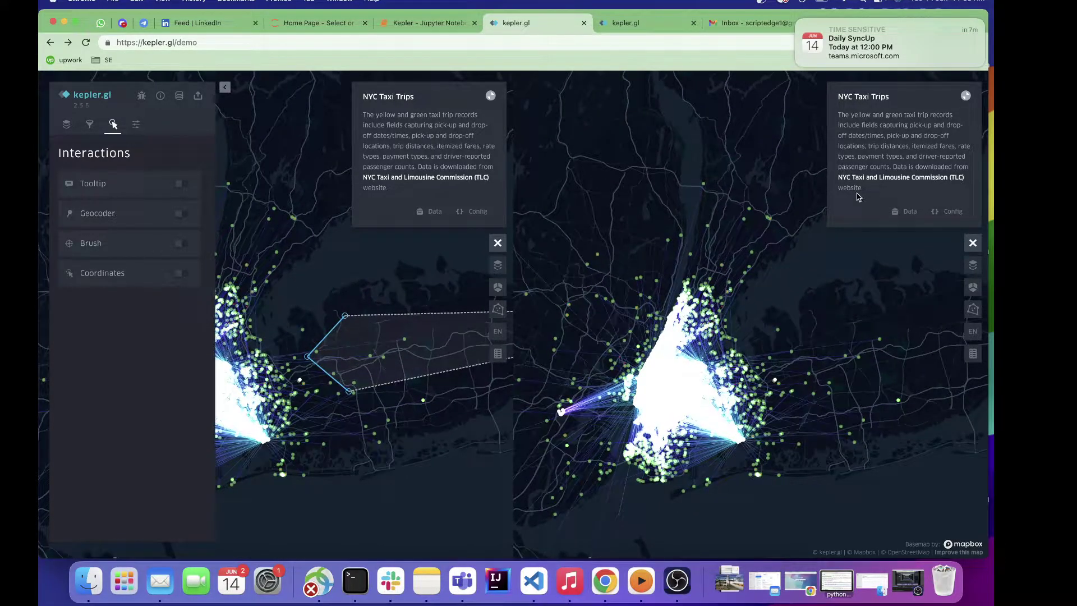
pyautogui.click(973, 242)
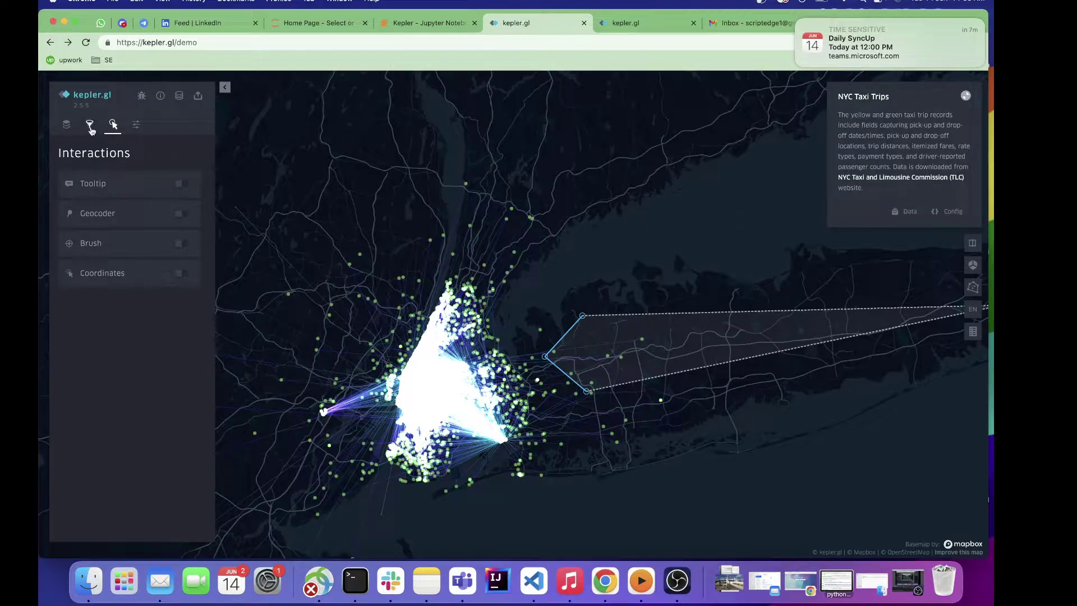
# Show the Label layer on the base map and view the place names across the wider New York region.
pyautogui.click(134, 126)
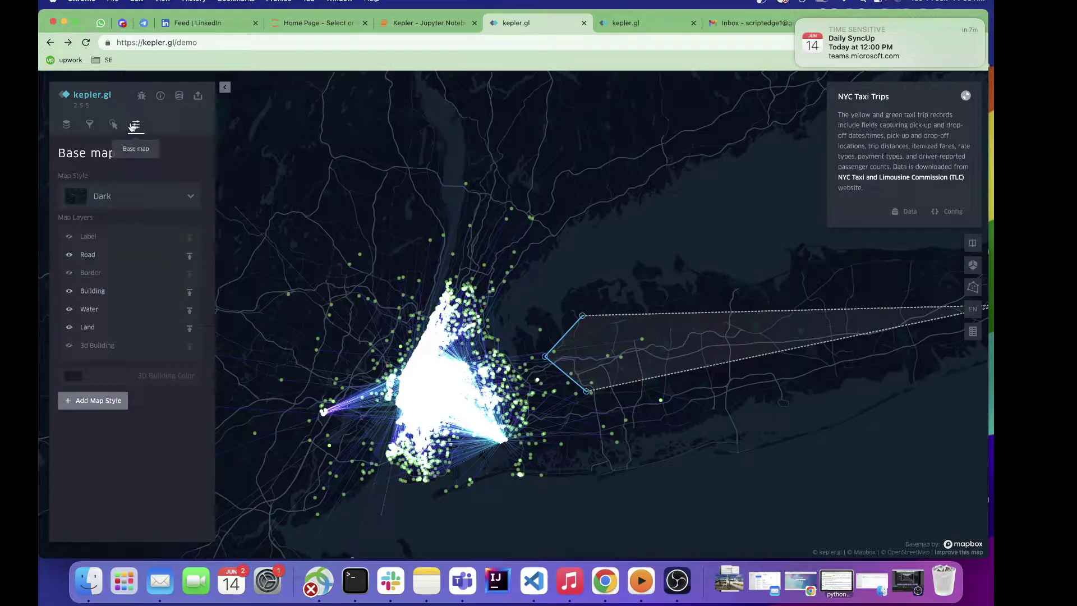
pyautogui.scroll(-3, 582, 255)
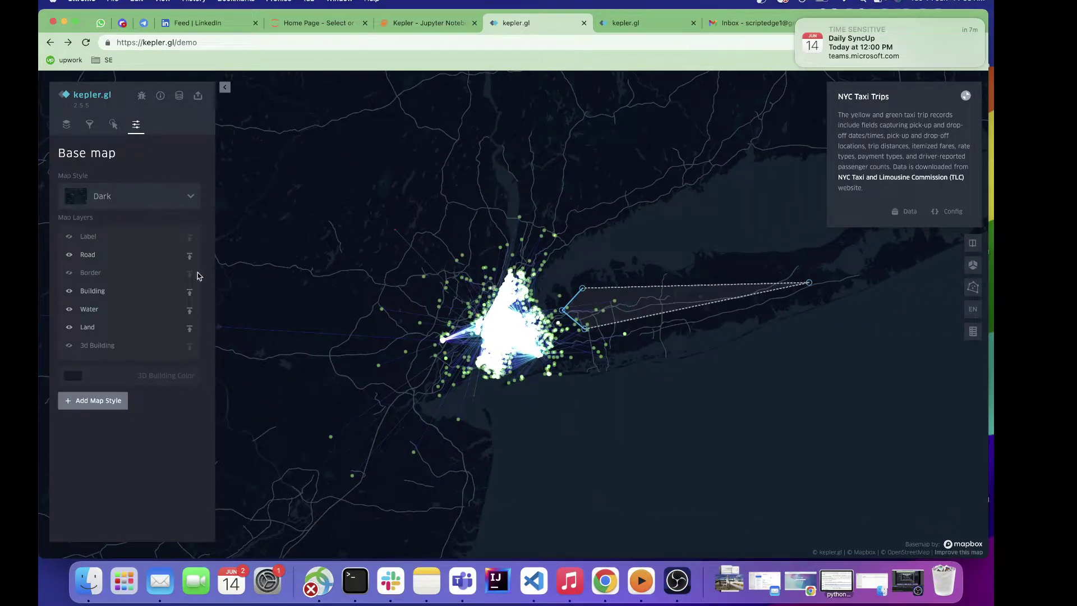
pyautogui.click(70, 238)
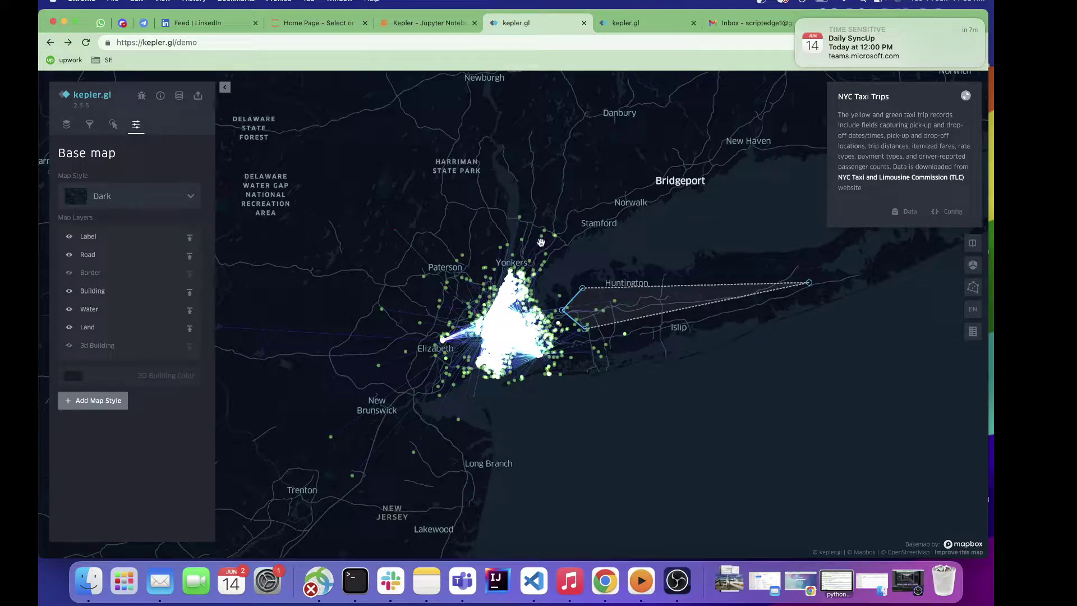
# Switch the base map style to Satellite and examine the taxi trips up close over the city's streets.
pyautogui.click(140, 199)
pyautogui.click(120, 319)
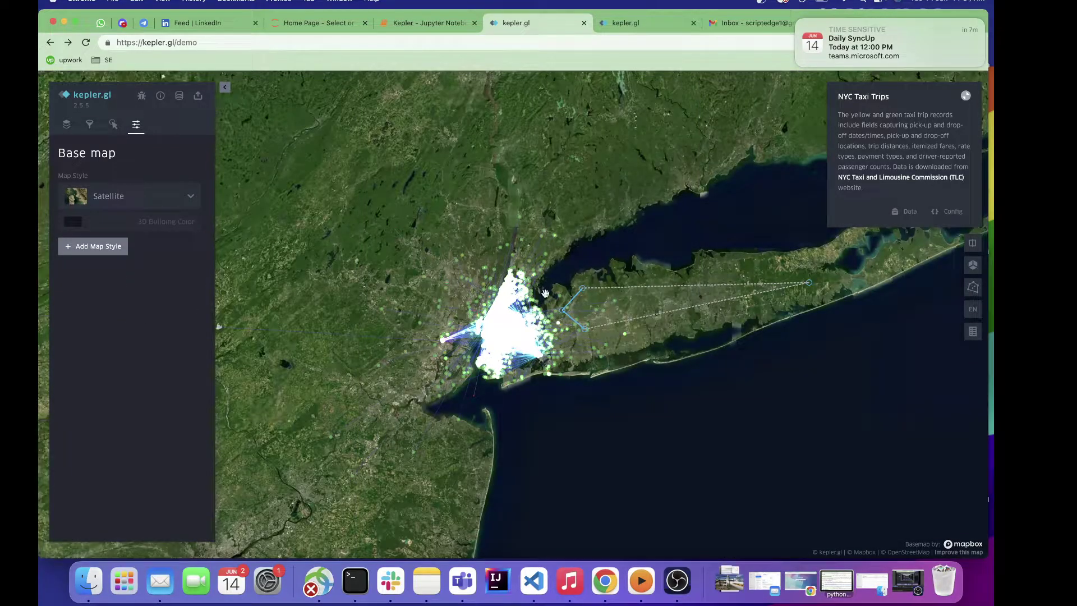
pyautogui.scroll(5, 570, 282)
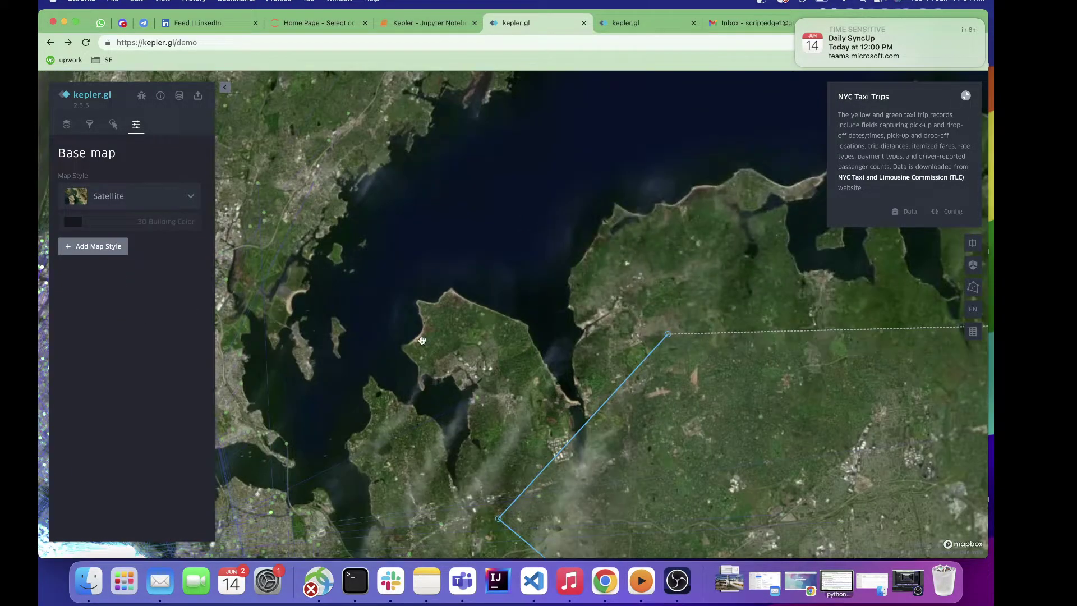
pyautogui.scroll(-5, 566, 283)
pyautogui.scroll(5, 450, 297)
pyautogui.scroll(5, 450, 297)
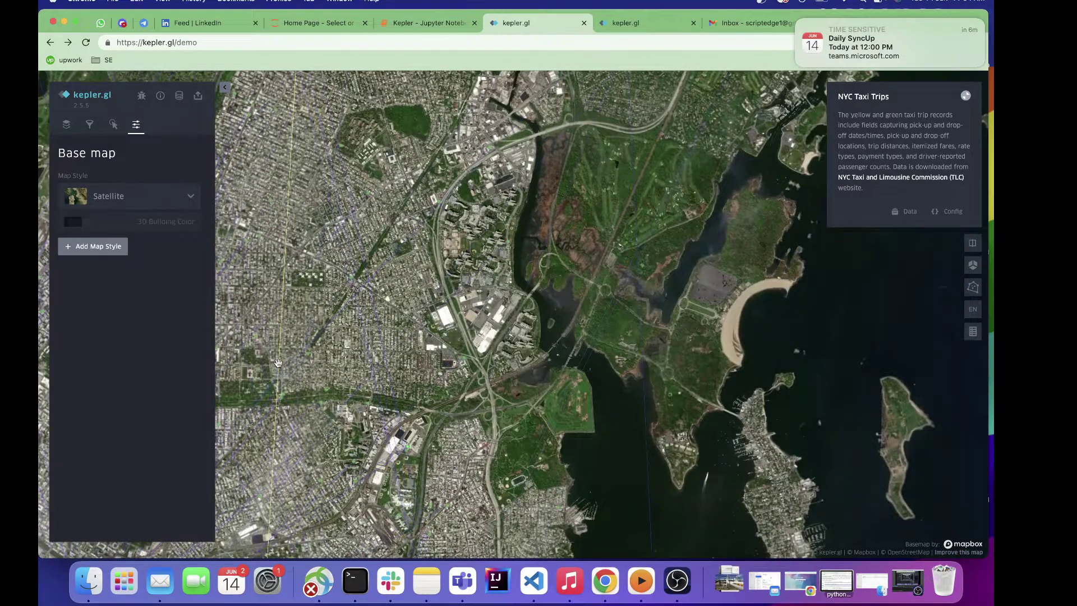
pyautogui.moveTo(373, 302); pyautogui.dragTo(645, 303)
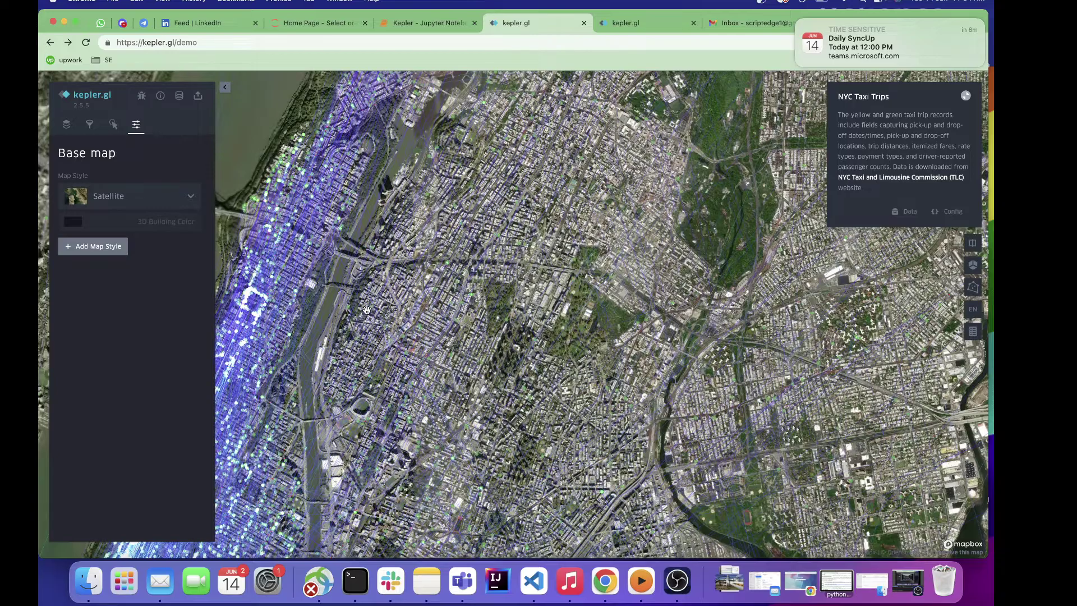
# Hide the "pickup -> dropoff" line layer and examine the pickup and dropoff points around Central Park.
pyautogui.scroll(5, 611, 234)
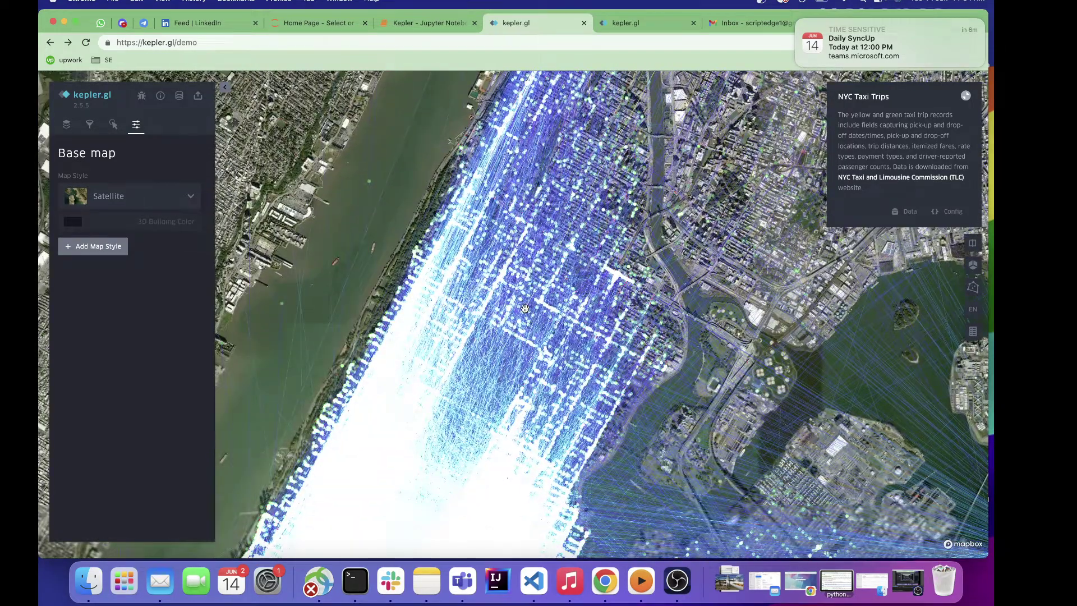
pyautogui.scroll(1, 348, 213)
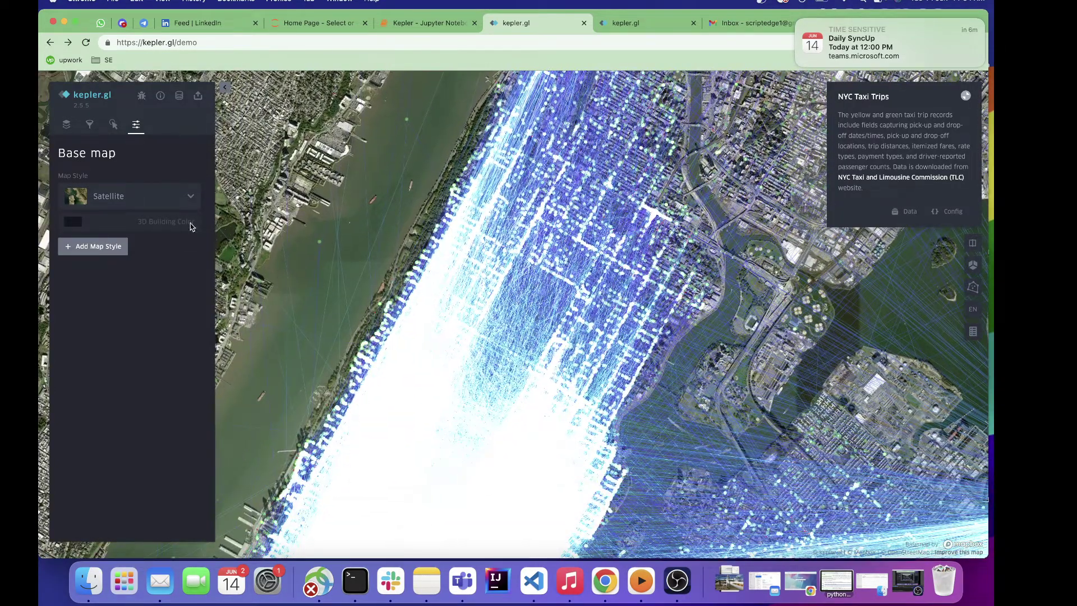
pyautogui.click(66, 124)
pyautogui.click(165, 281)
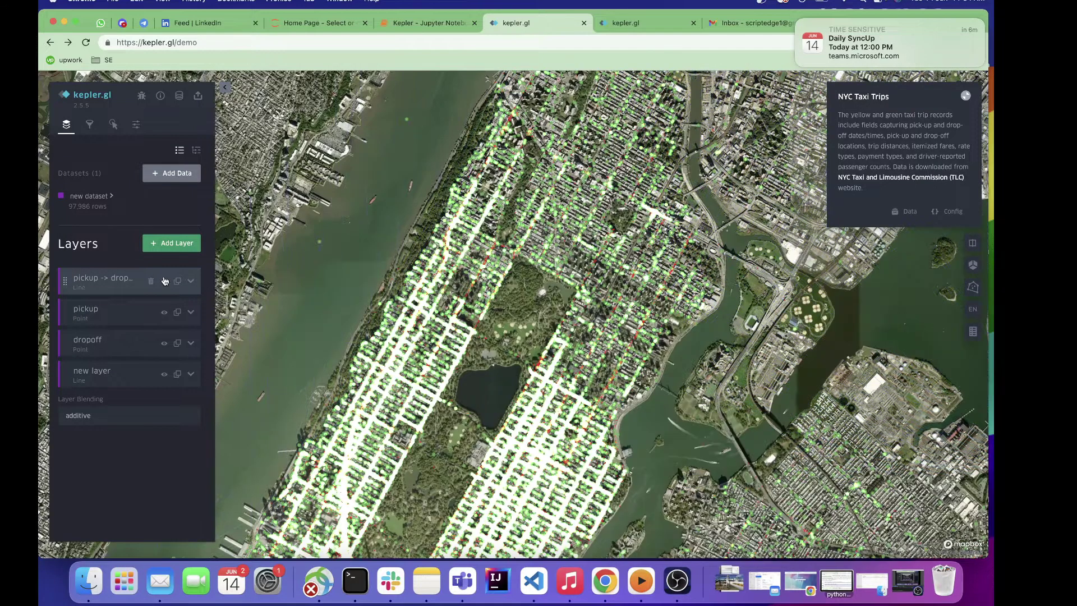
pyautogui.moveTo(473, 412); pyautogui.dragTo(489, 321)
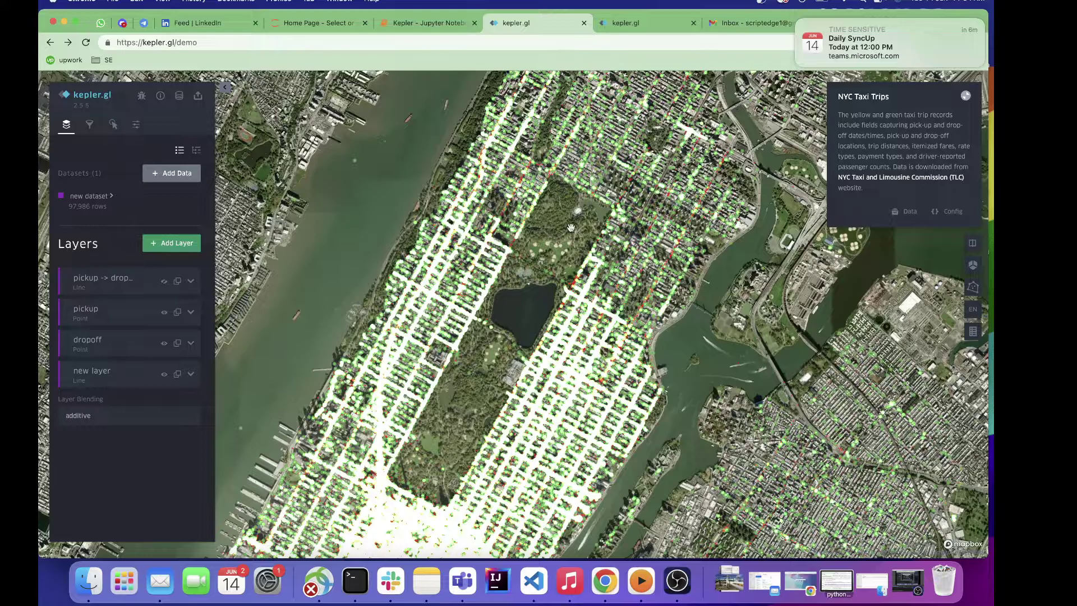
pyautogui.scroll(5, 496, 304)
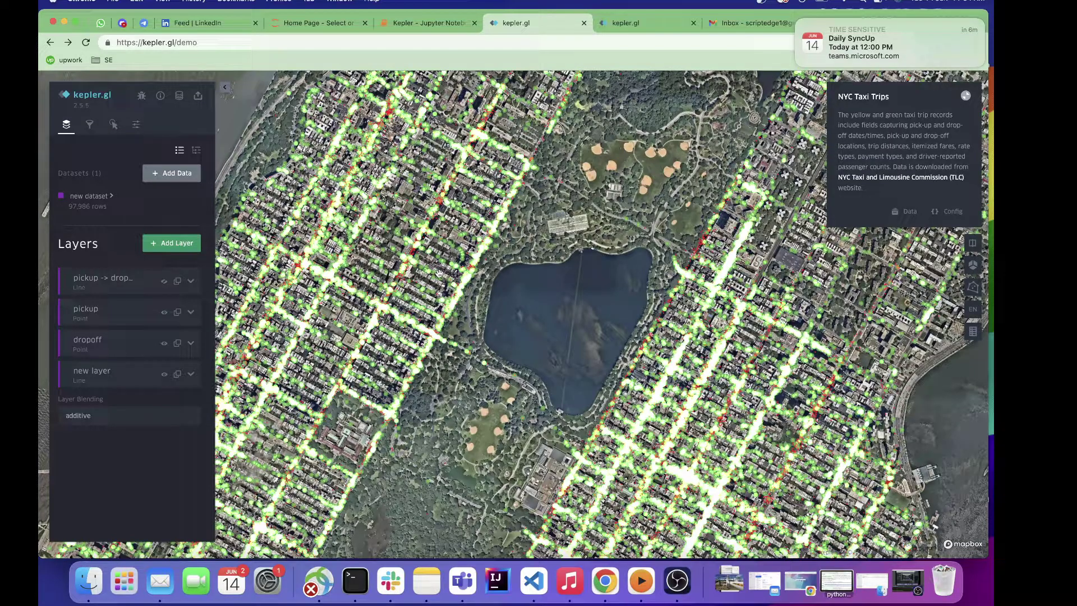
pyautogui.scroll(-10, 440, 273)
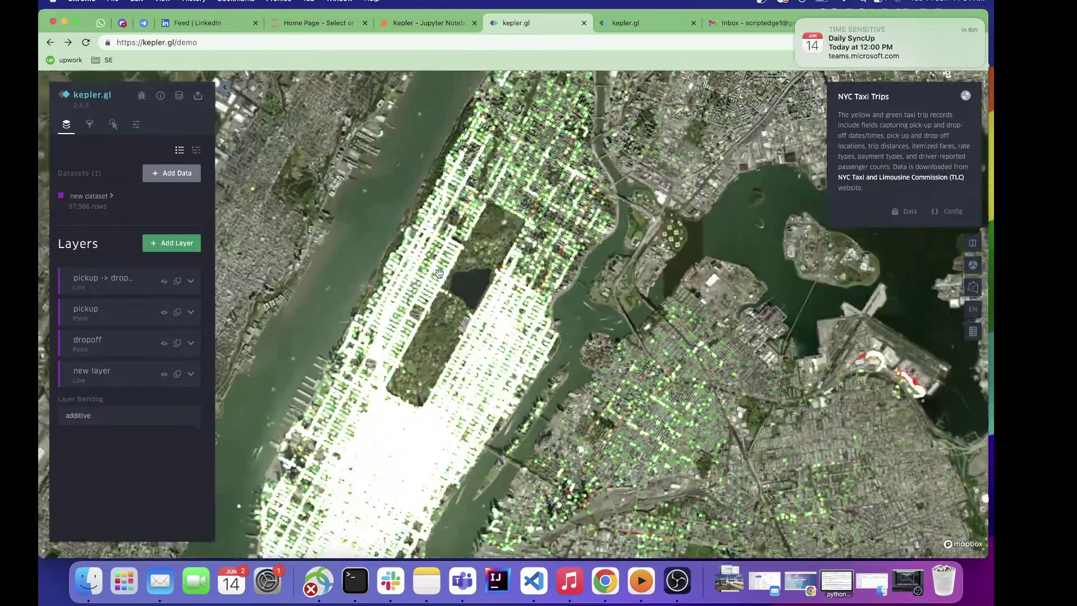
# Switch the base map style to Light and view the trip points across New York City.
pyautogui.click(137, 125)
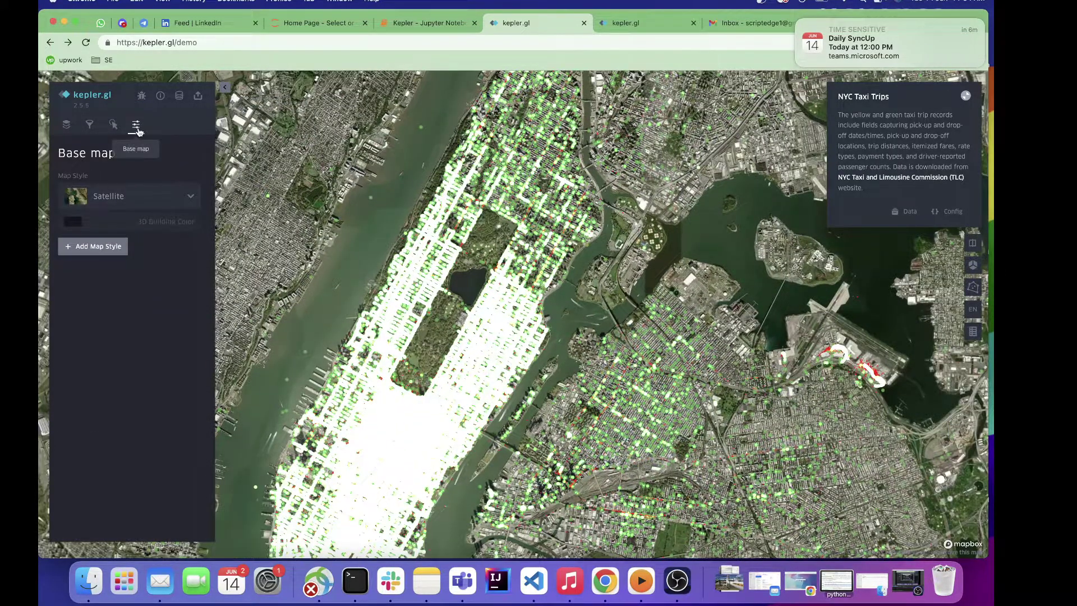
pyautogui.click(149, 197)
pyautogui.click(137, 226)
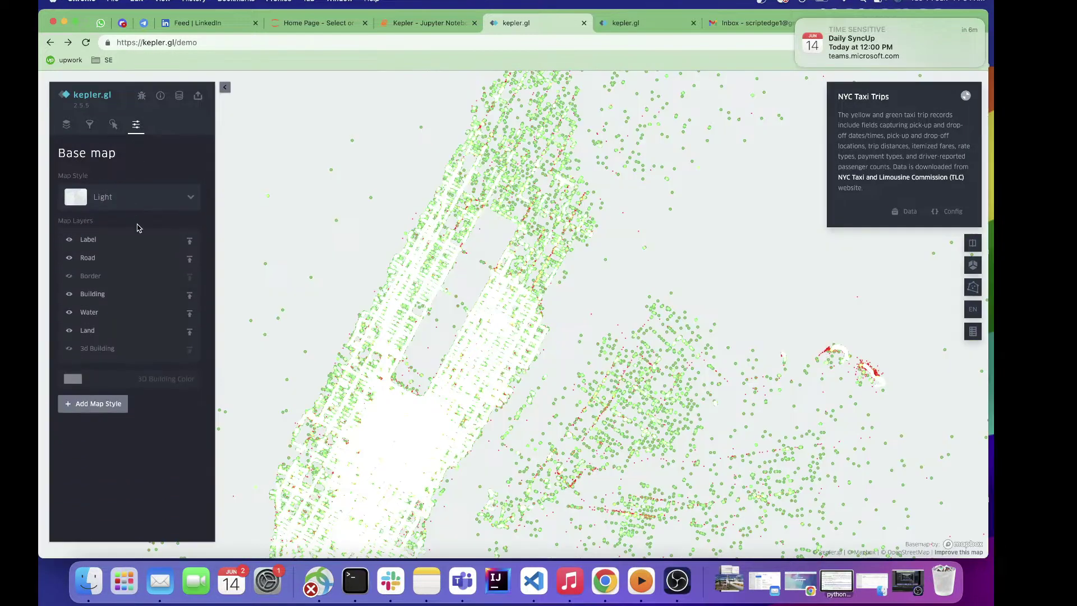
pyautogui.scroll(-5, 339, 260)
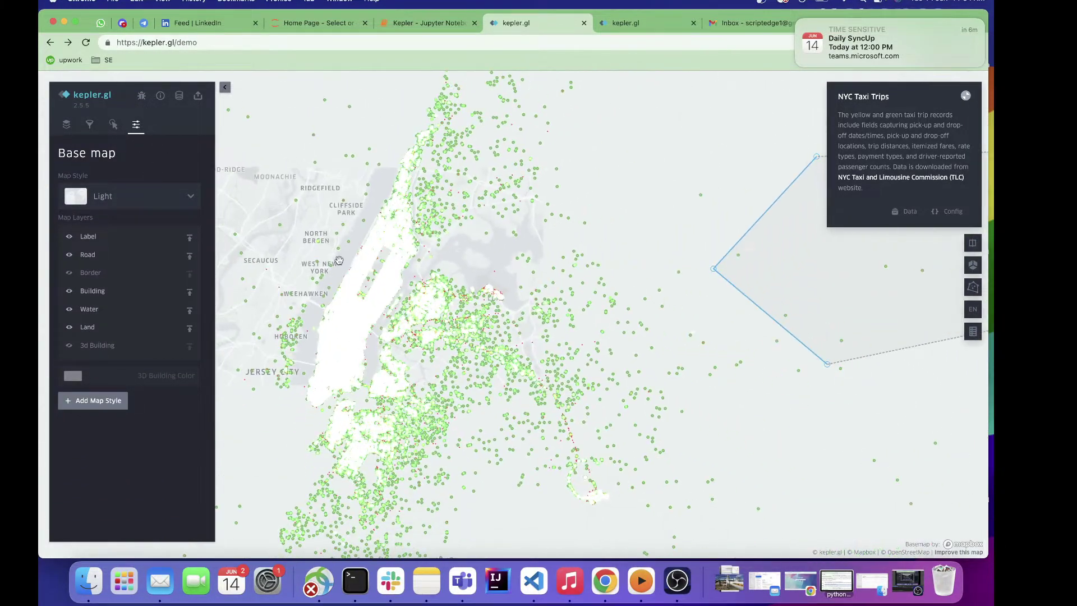
pyautogui.scroll(3, 338, 260)
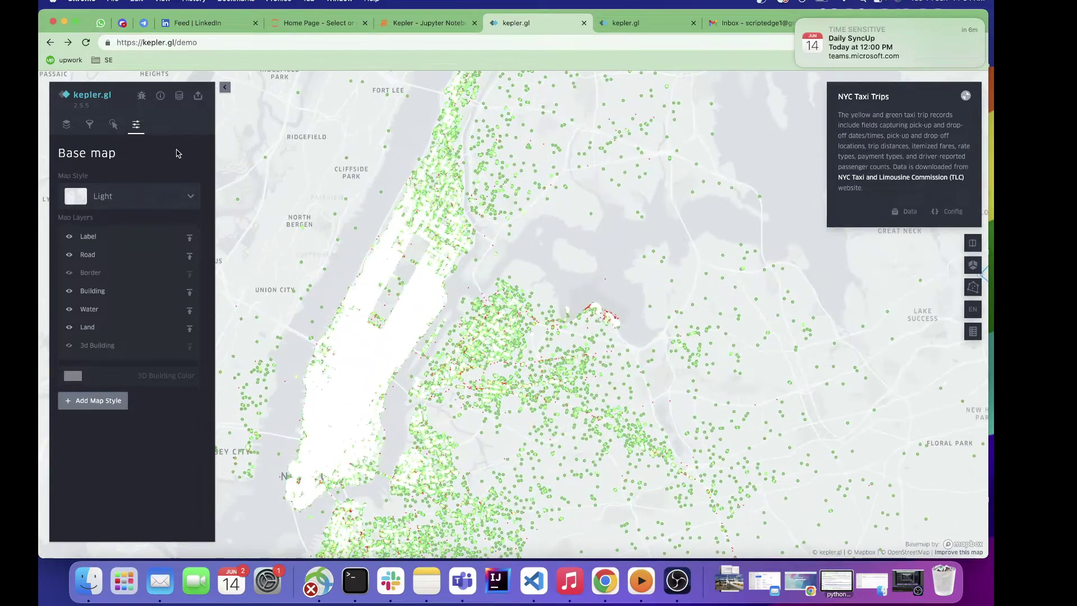
# View the available base map styles and the Add Custom Map Style form, then close the form without adding a style.
pyautogui.click(149, 205)
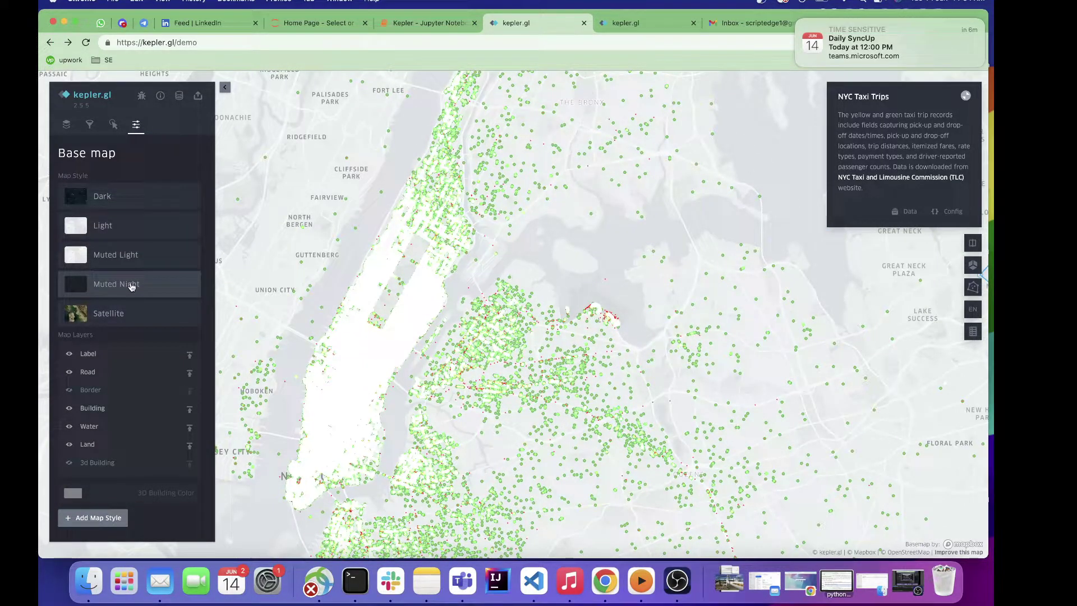
pyautogui.click(112, 519)
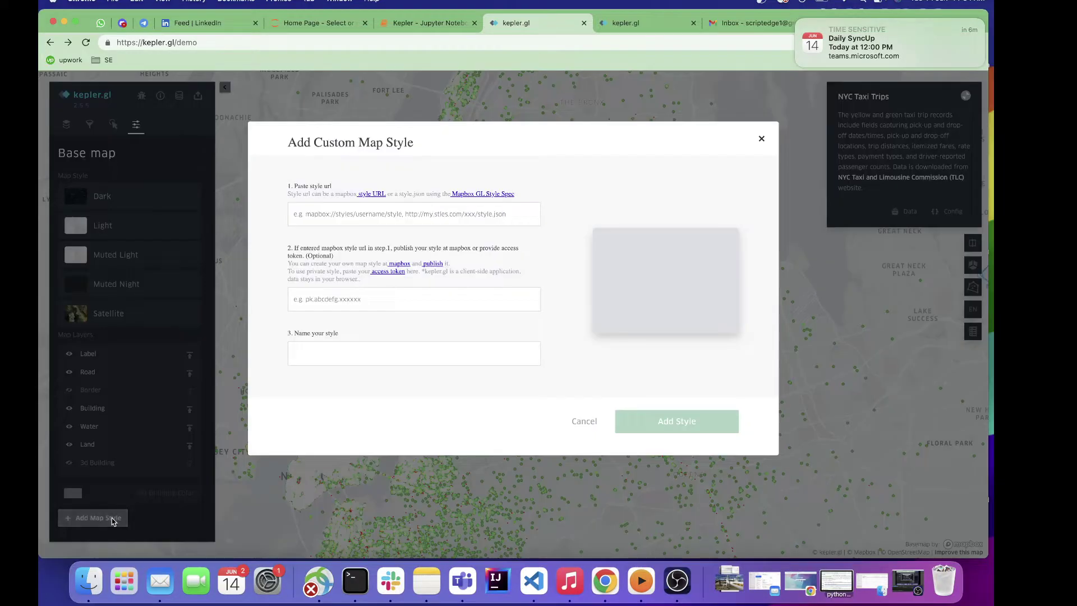
pyautogui.click(762, 139)
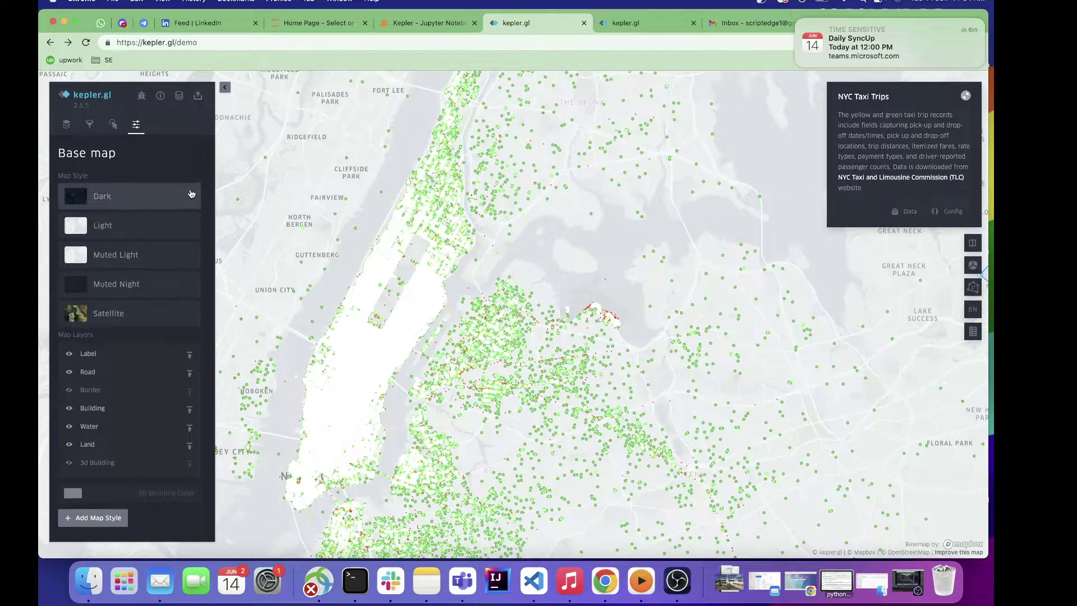
# Open the user guide in a separate tab, close it and return to the taxi trips map of the wider New York region.
pyautogui.click(157, 99)
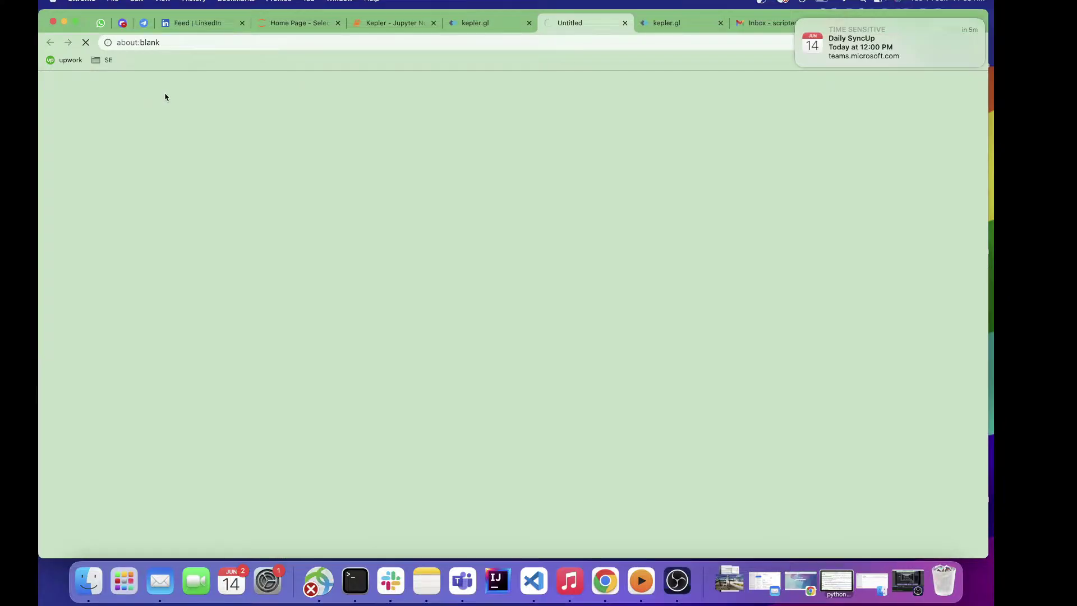
pyautogui.click(511, 27)
pyautogui.click(625, 22)
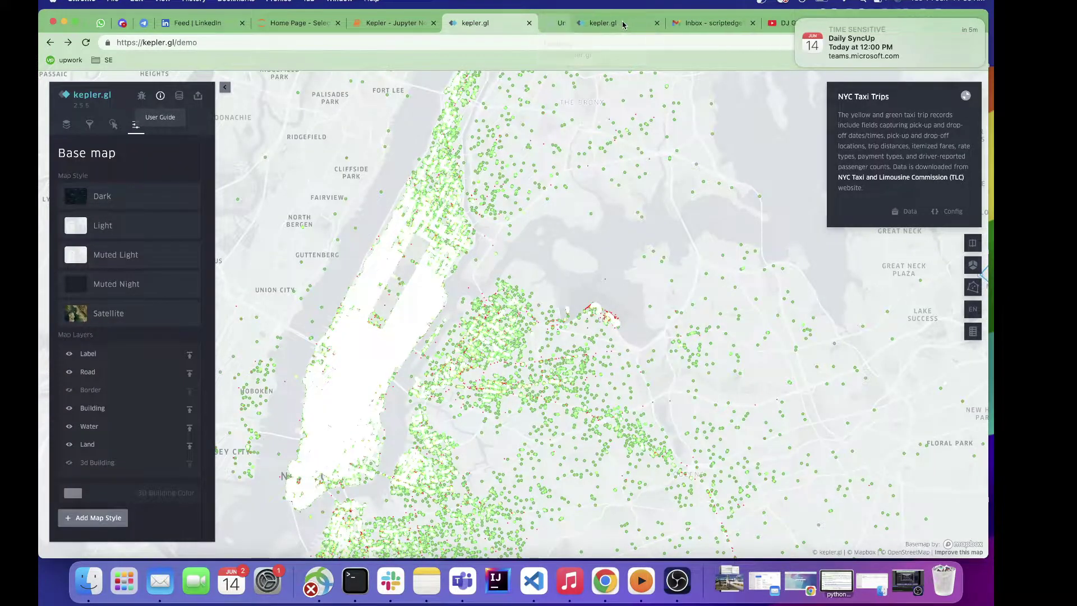
pyautogui.click(797, 23)
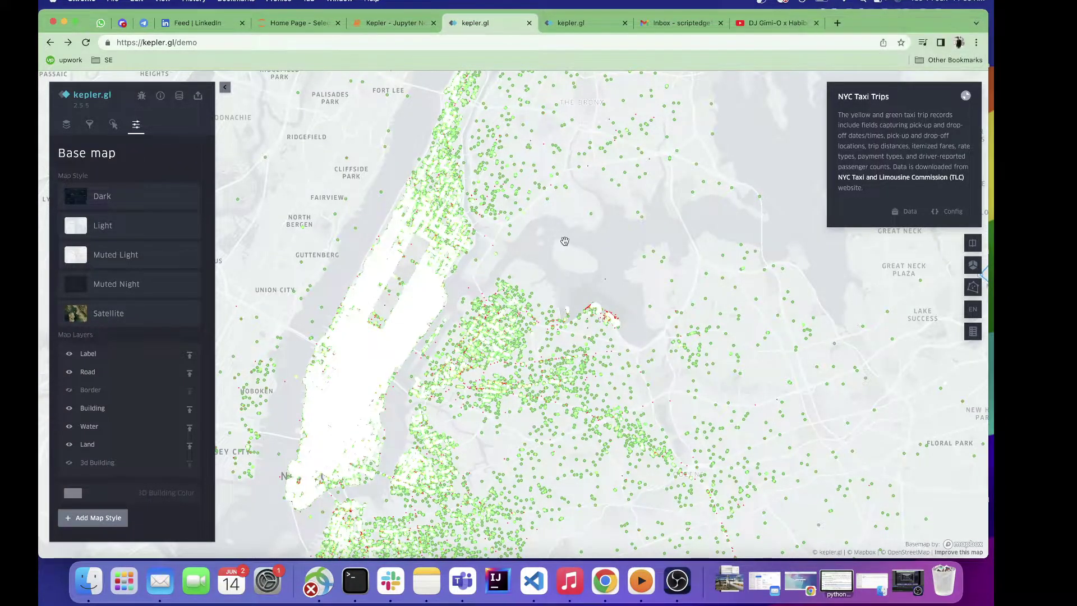
pyautogui.scroll(-5, 559, 252)
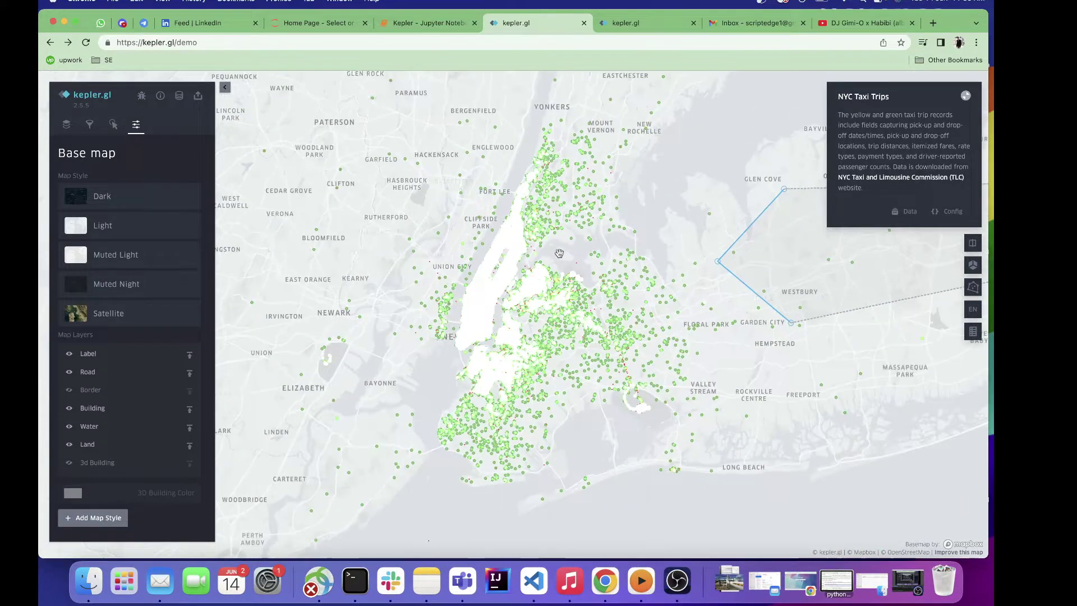
# Switch to the Kepler Jupyter notebook and review the keplergl installation, the taxi data loaded with pandas and the map1 cell.
pyautogui.click(436, 25)
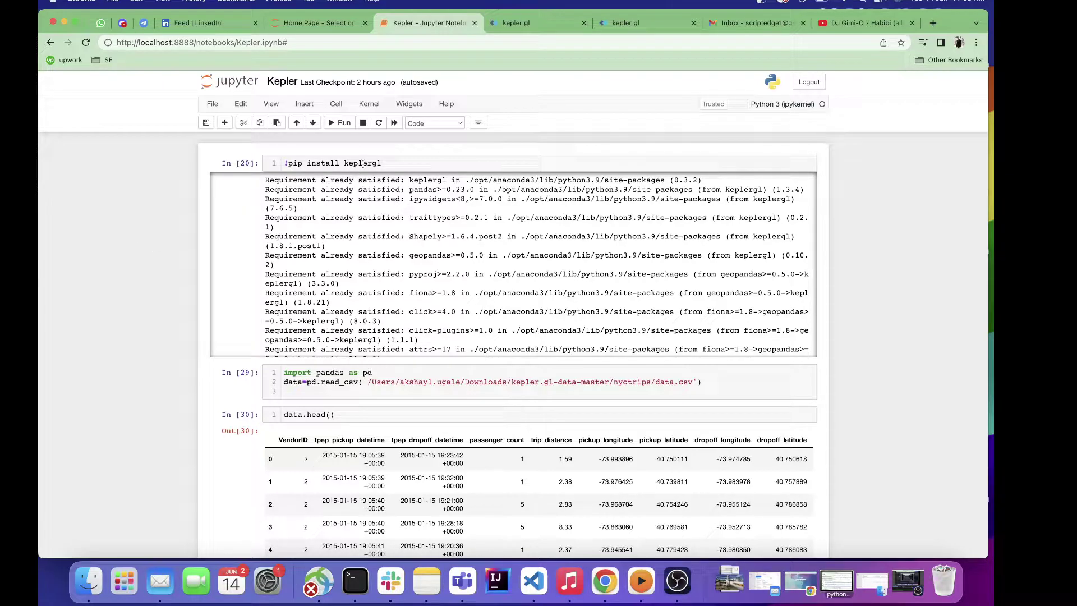
pyautogui.scroll(-3, 141, 292)
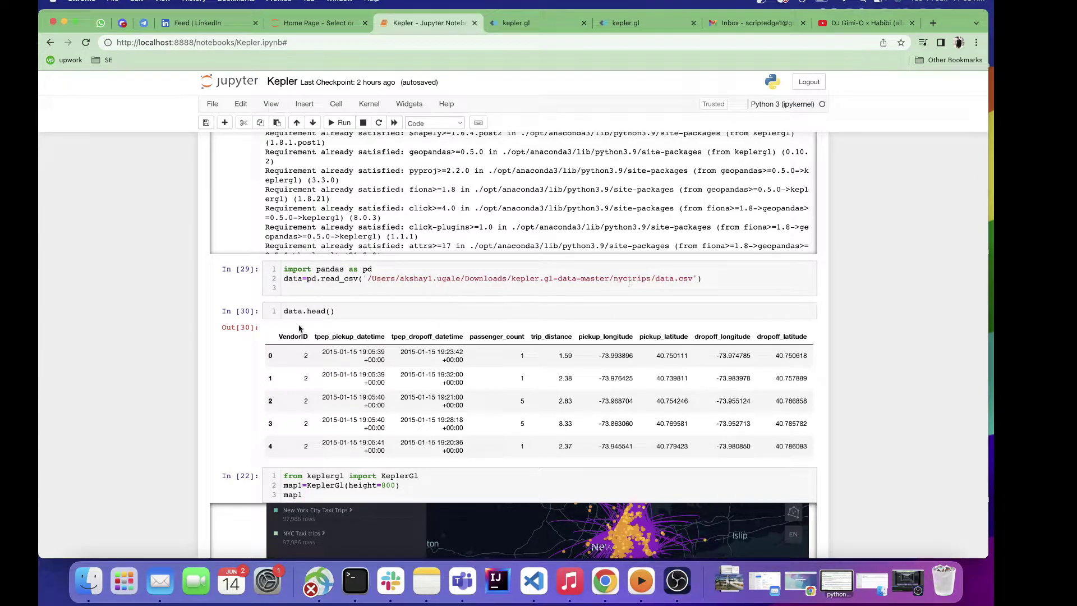
pyautogui.scroll(-8, 236, 348)
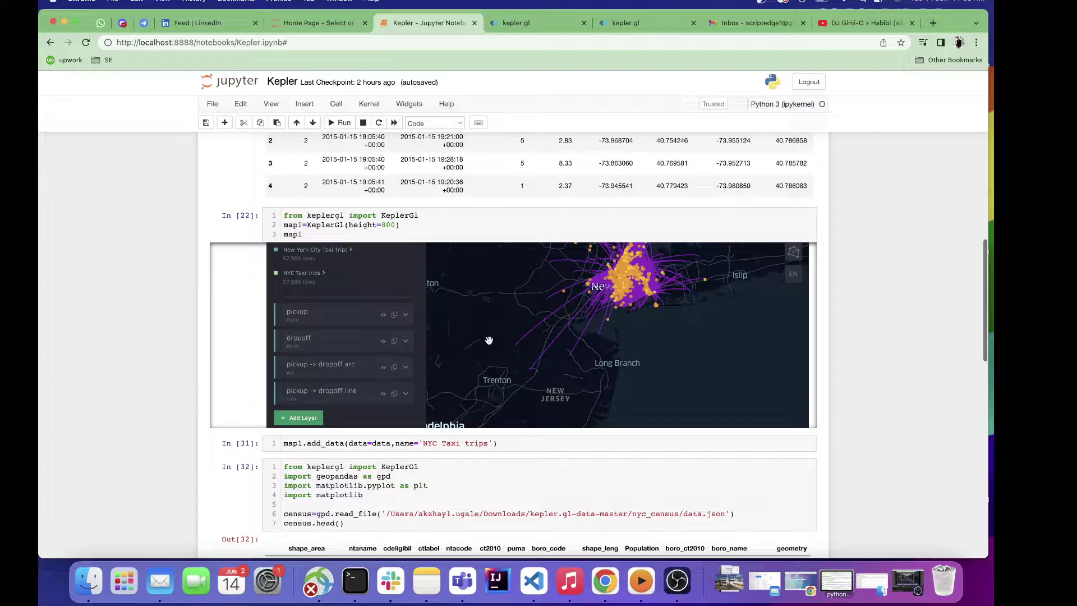
# Explore the taxi trips on the embedded map1, following the long trip line west from New York towards Pittsburgh.
pyautogui.scroll(-10, 489, 340)
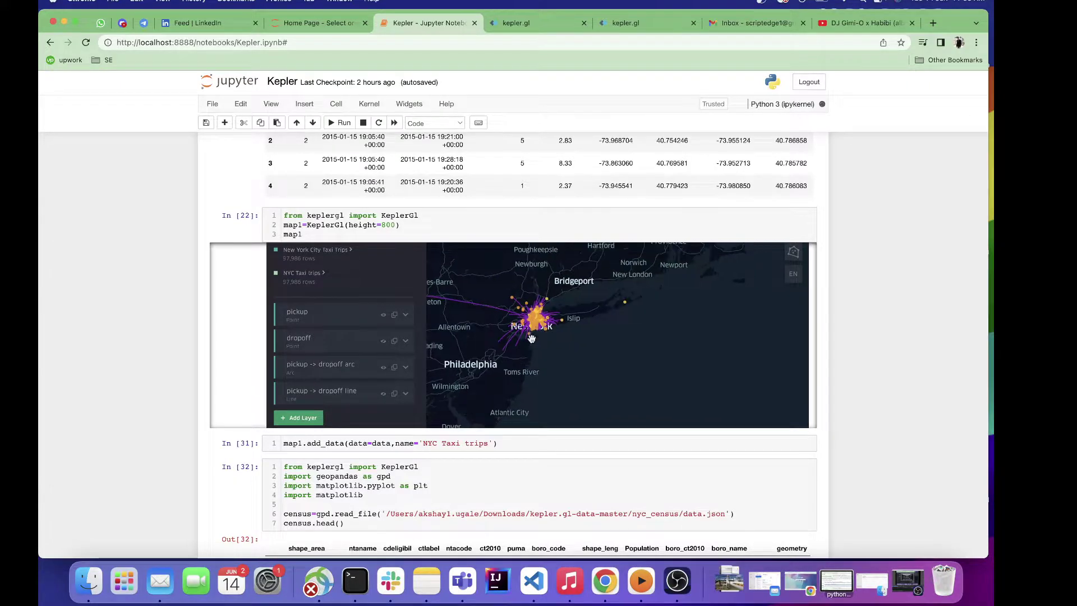
pyautogui.moveTo(531, 338); pyautogui.dragTo(584, 315)
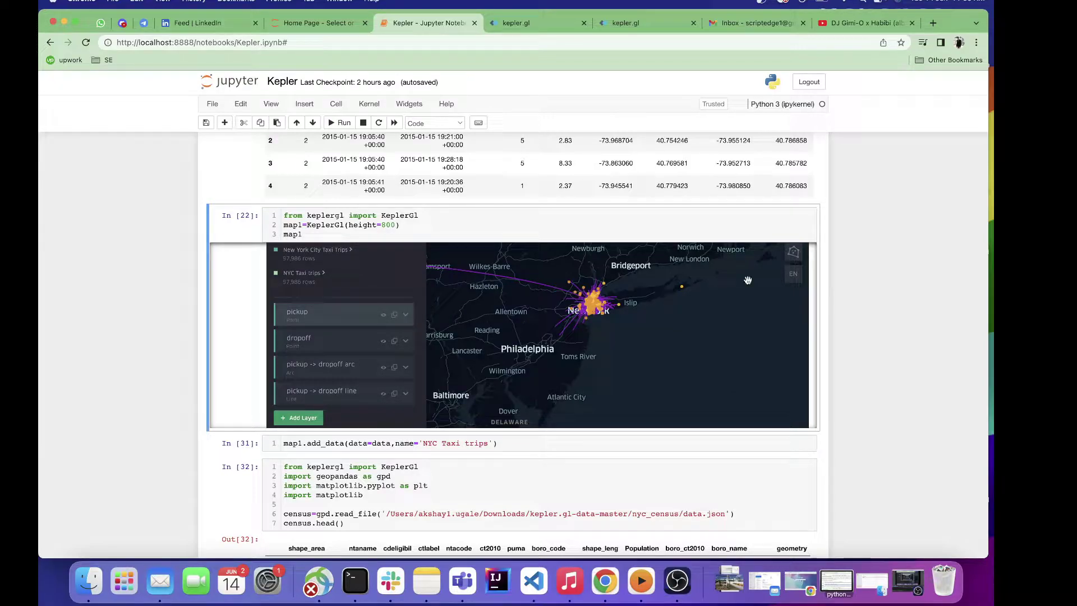
pyautogui.scroll(5, 749, 284)
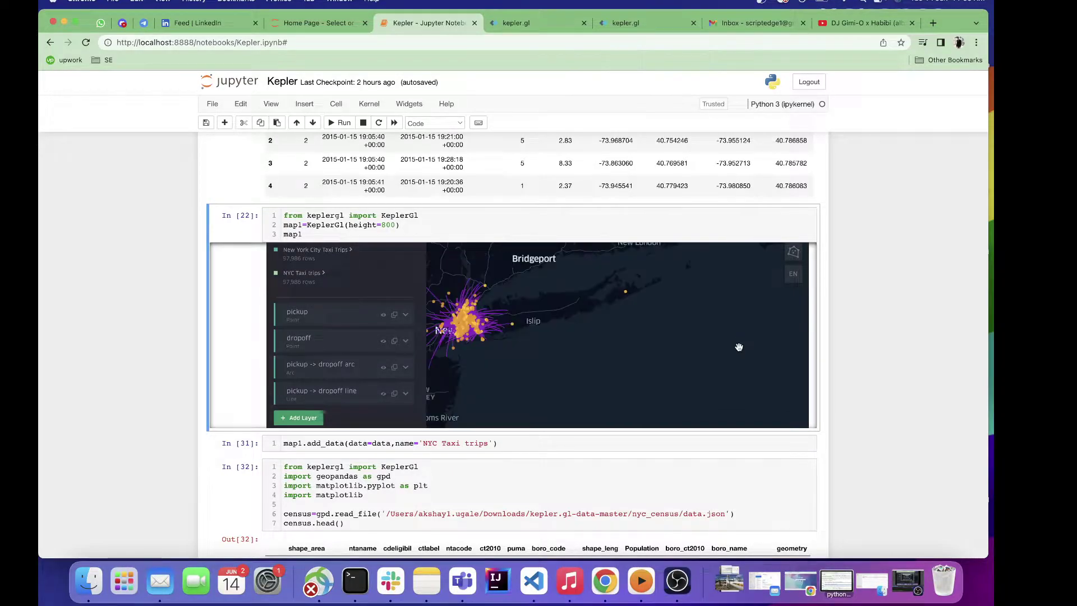
pyautogui.scroll(-5, 739, 348)
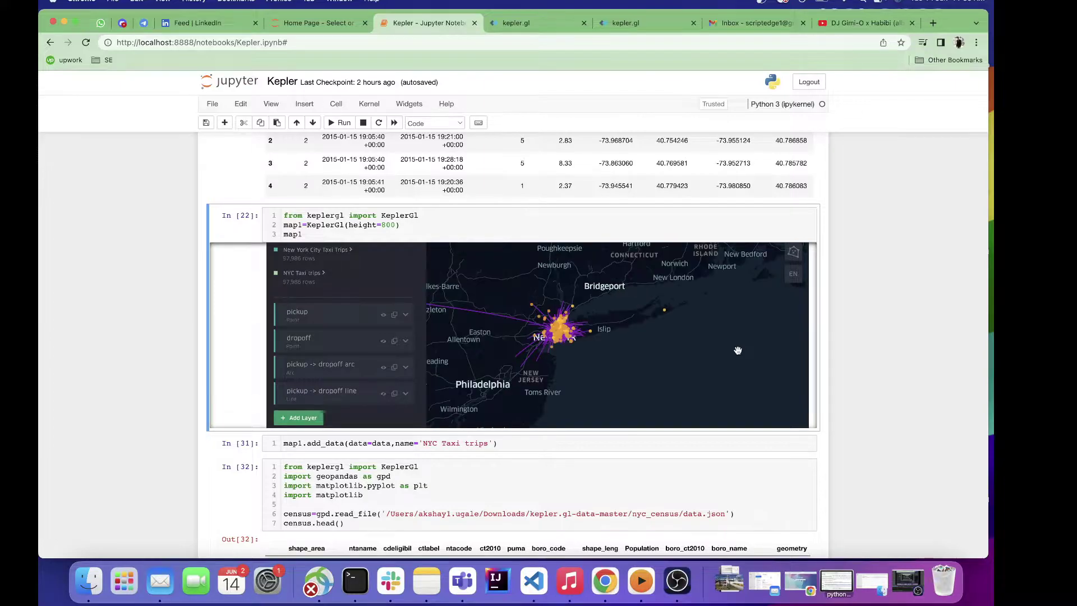
pyautogui.scroll(-3, 737, 350)
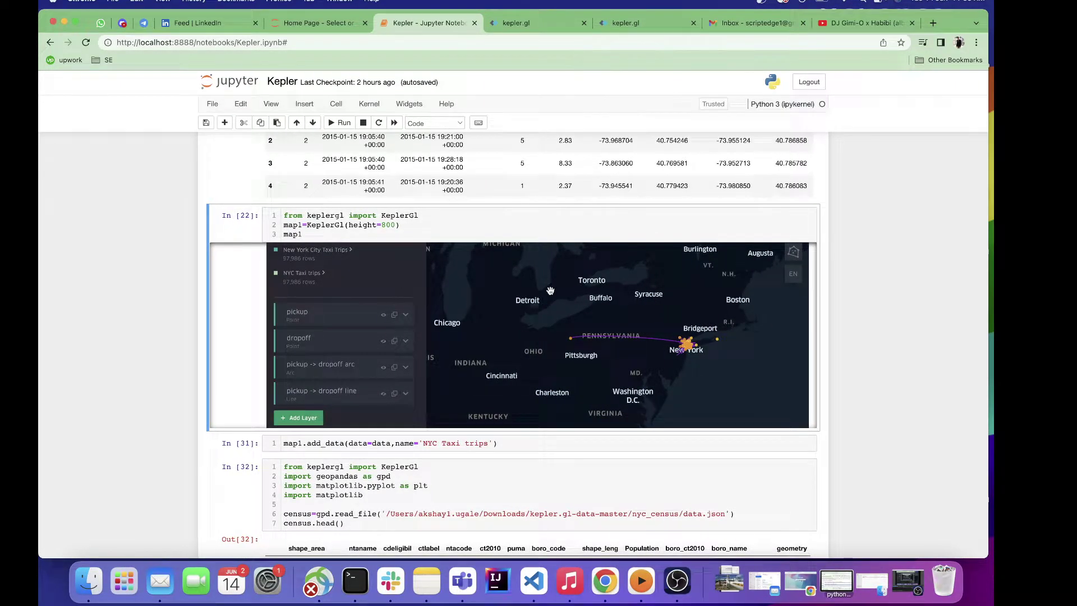
pyautogui.scroll(1, 550, 289)
pyautogui.scroll(3, 550, 287)
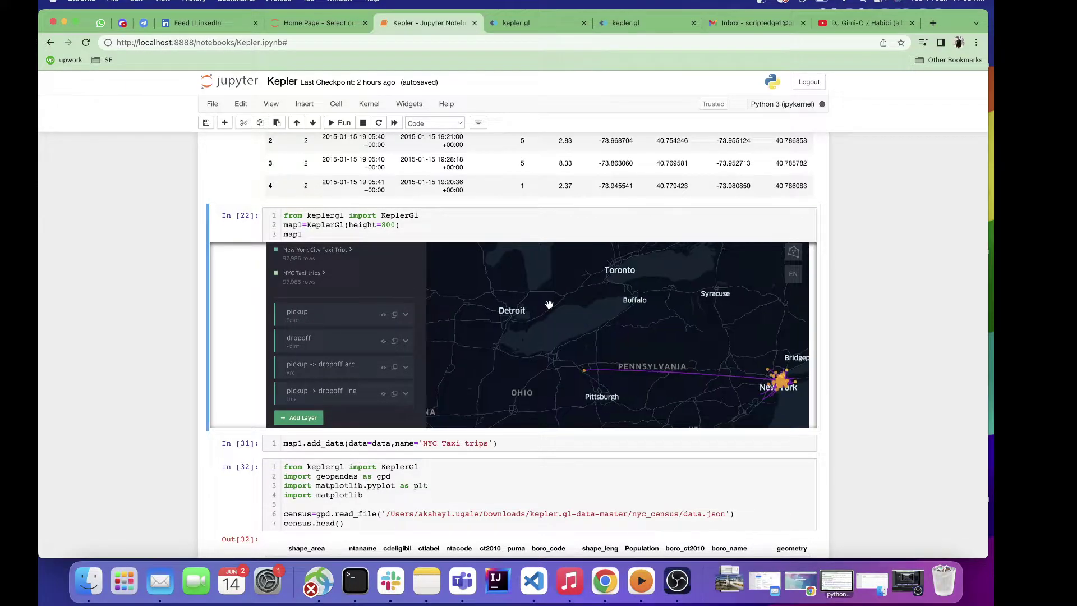
# Review the cells that add the NYC Taxi trips data to map1 and read the NYC census file with geopandas.
pyautogui.scroll(-5, 134, 376)
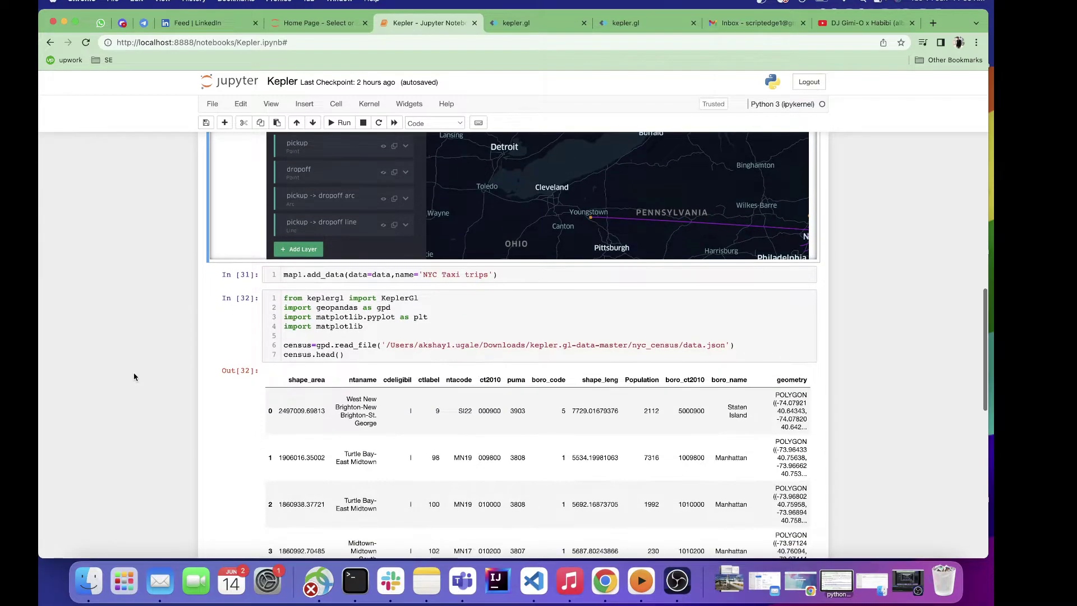
pyautogui.scroll(-5, 133, 376)
pyautogui.scroll(-1, 133, 376)
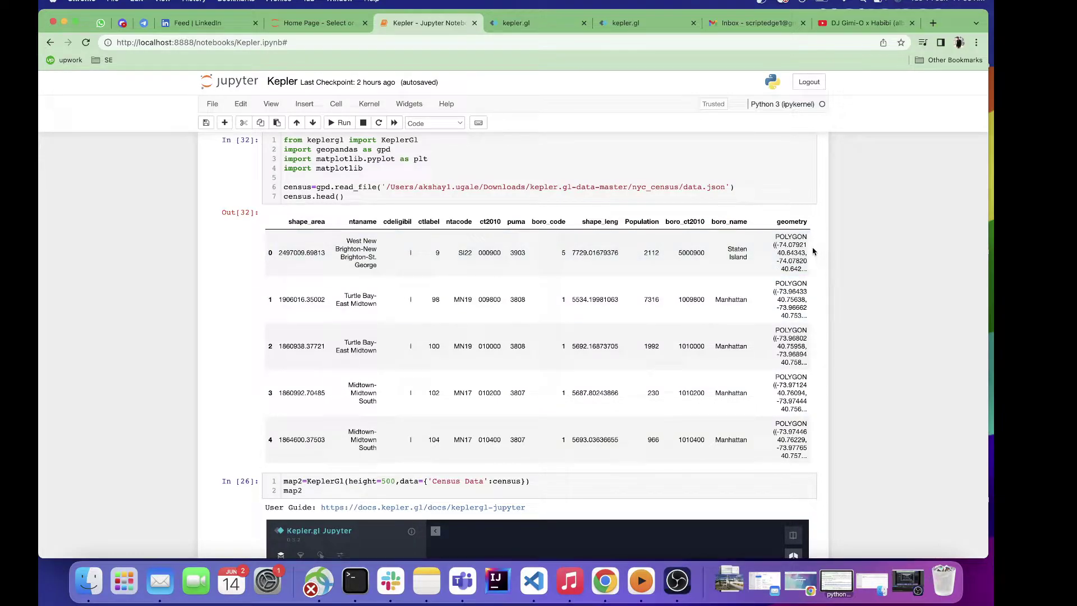
pyautogui.scroll(-5, 812, 251)
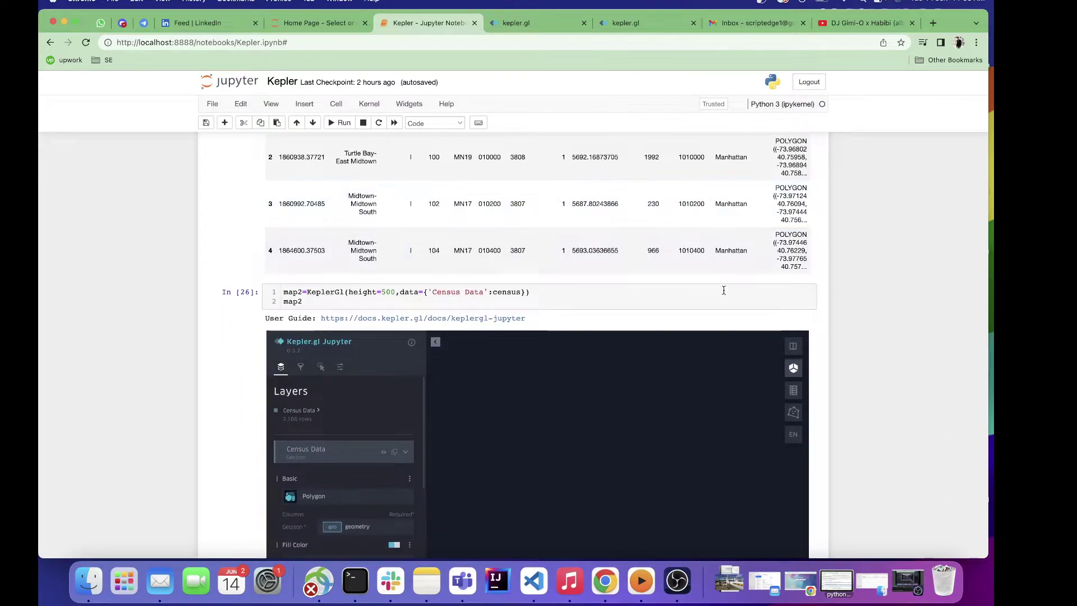
# Collapse the layer settings on the Census Data map2 and turn off its 3D view.
pyautogui.scroll(-4, 733, 287)
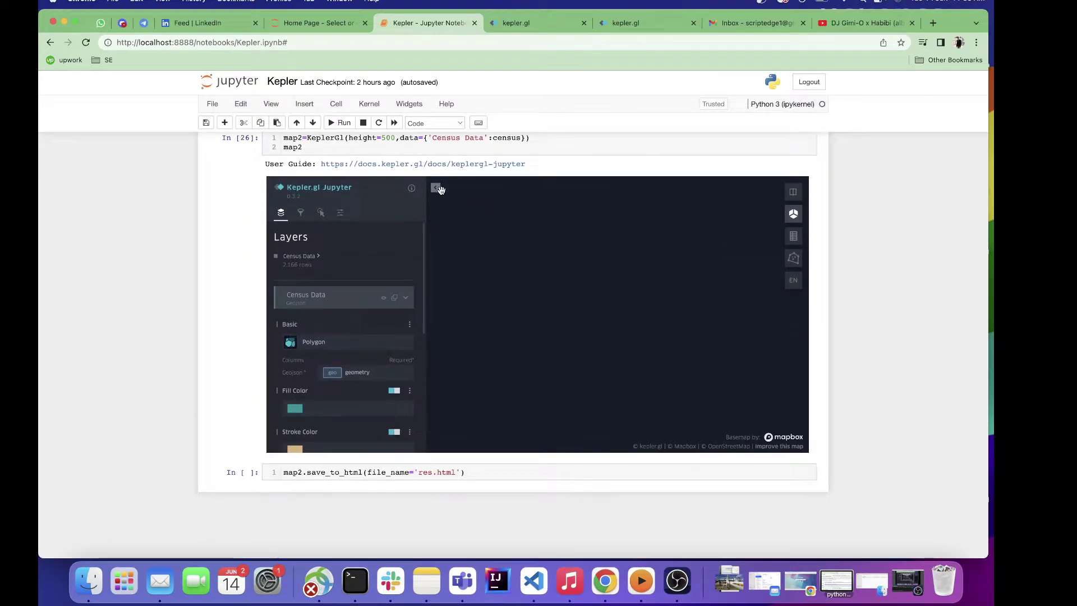
pyautogui.click(437, 189)
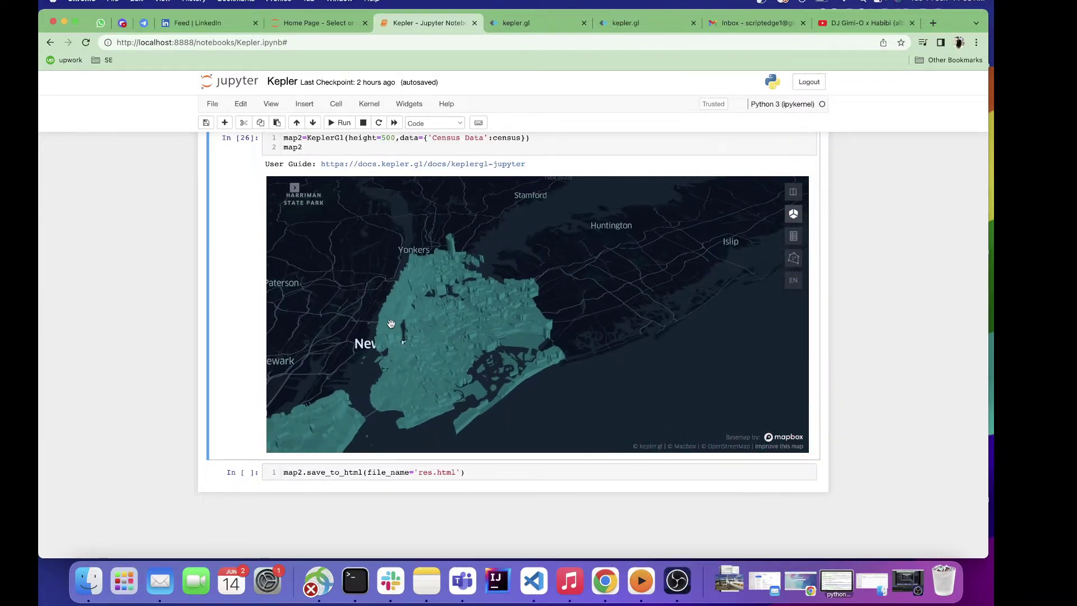
pyautogui.click(795, 213)
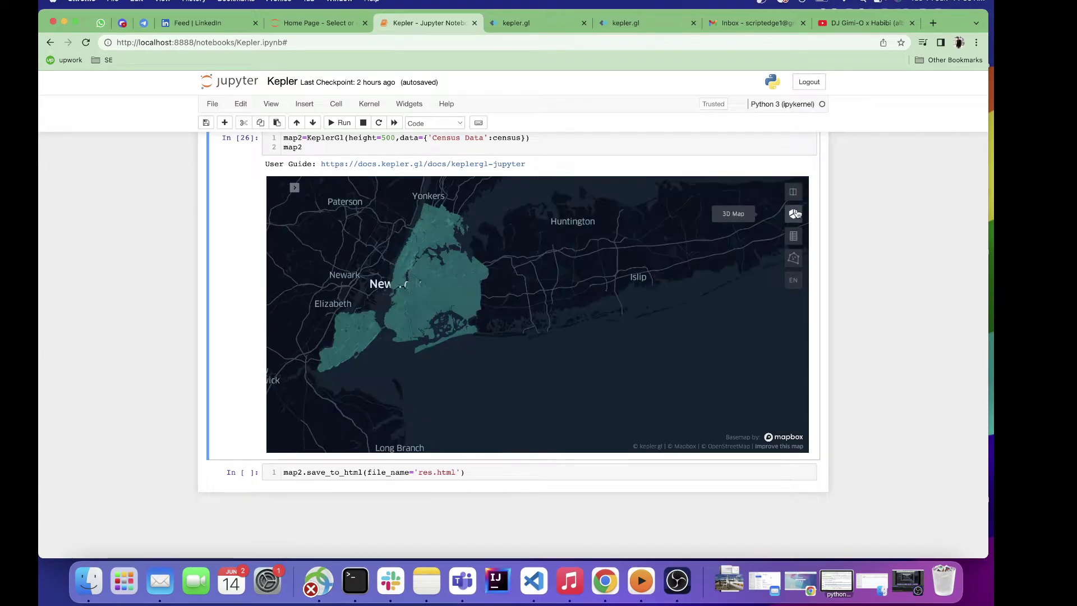
# Show the layer settings of map2 again and disable Height for the Census Data polygon layer.
pyautogui.click(295, 189)
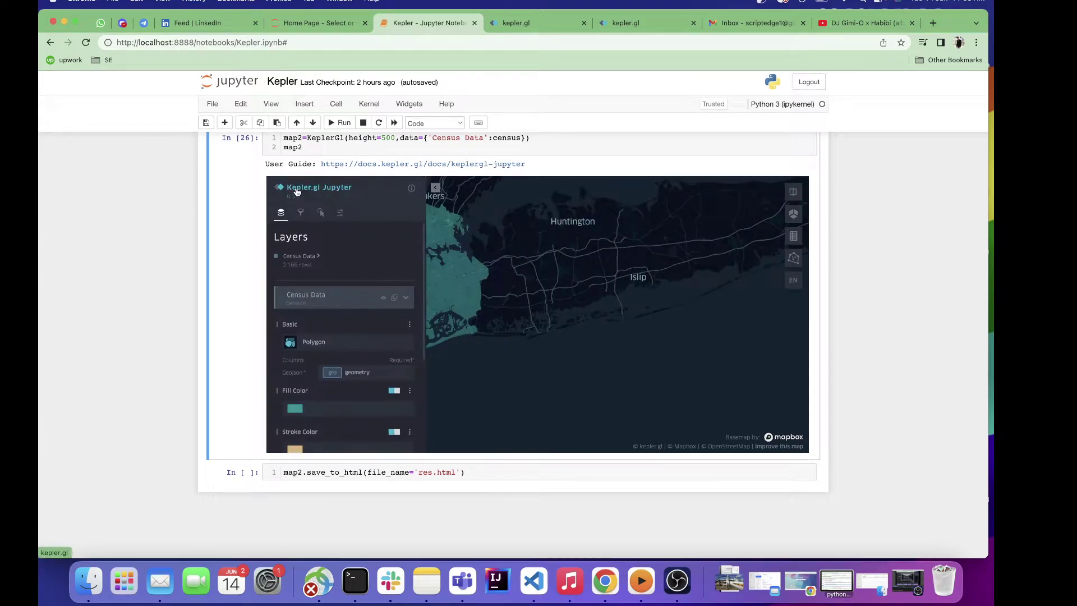
pyautogui.scroll(-5, 350, 321)
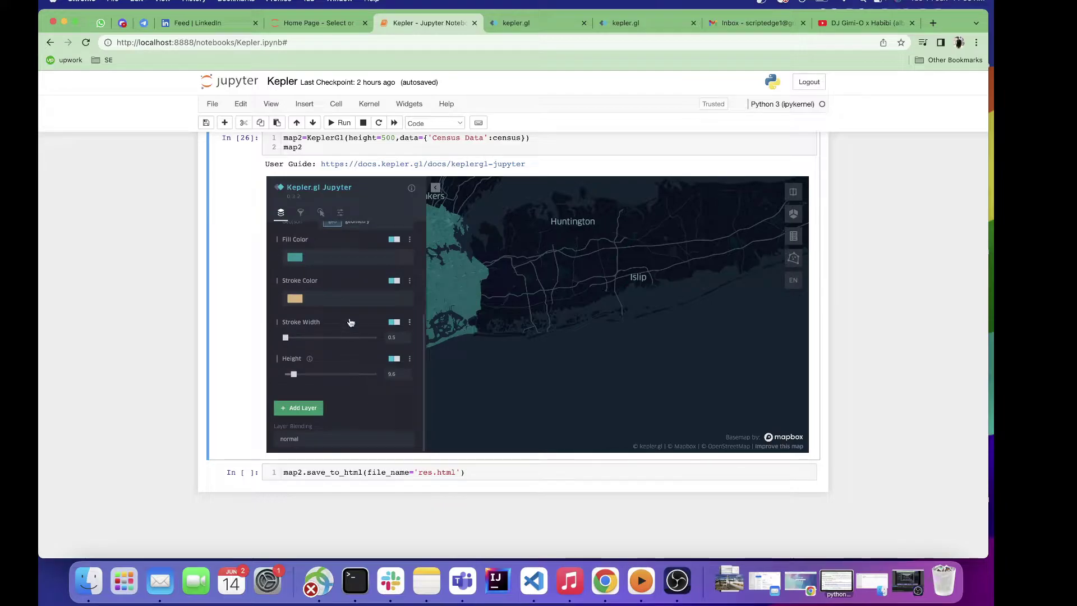
pyautogui.click(392, 359)
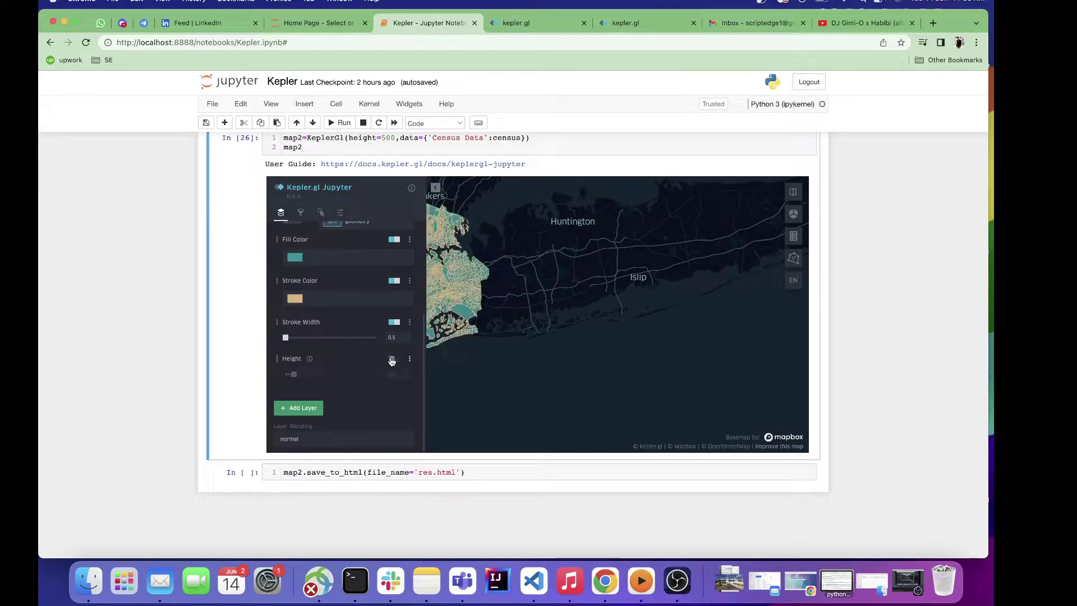
# Collapse the layer settings of map2 and inspect the flat census tract polygons and their tooltips around Queens.
pyautogui.click(435, 188)
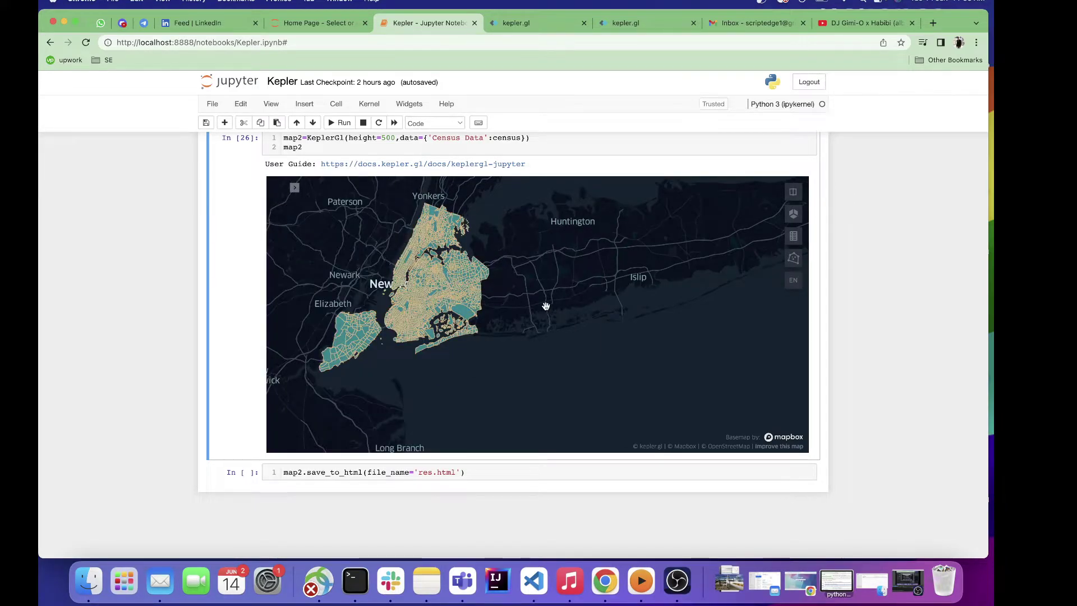
pyautogui.scroll(3, 546, 306)
pyautogui.scroll(5, 546, 306)
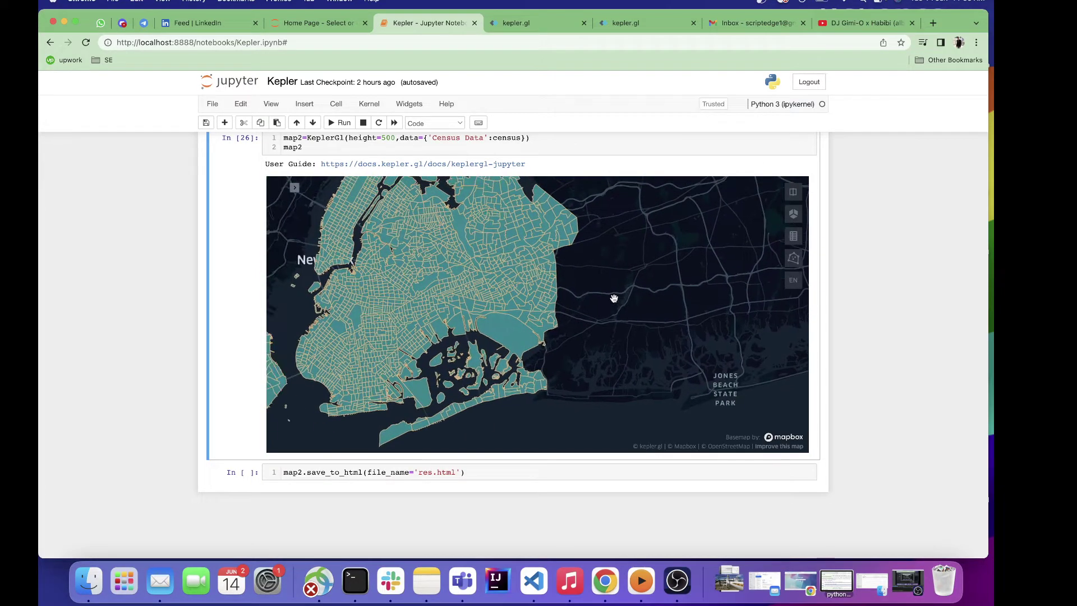
pyautogui.moveTo(493, 303)
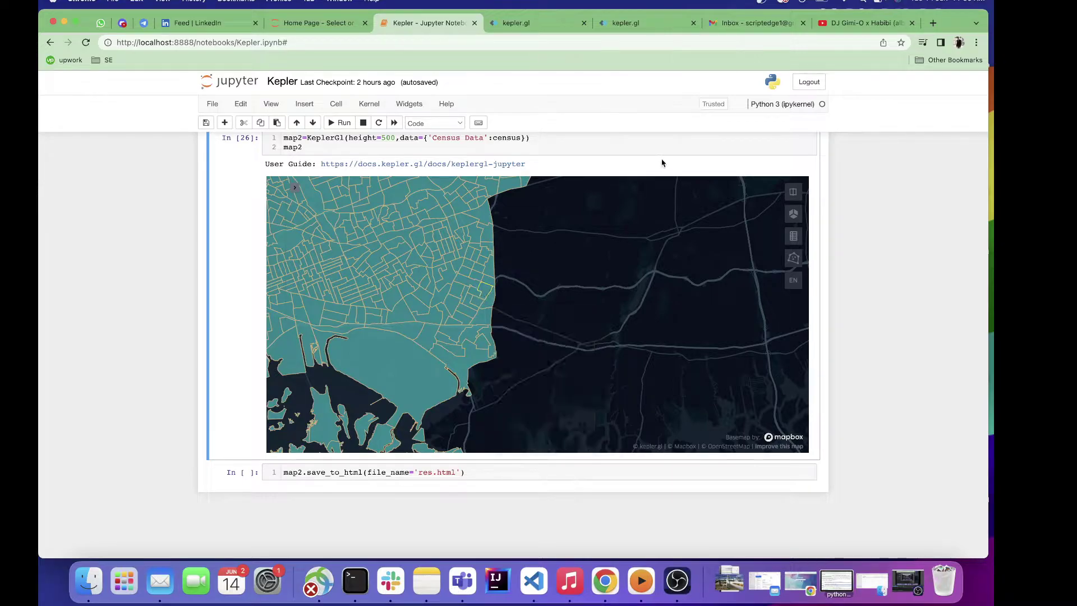
pyautogui.scroll(3, 861, 234)
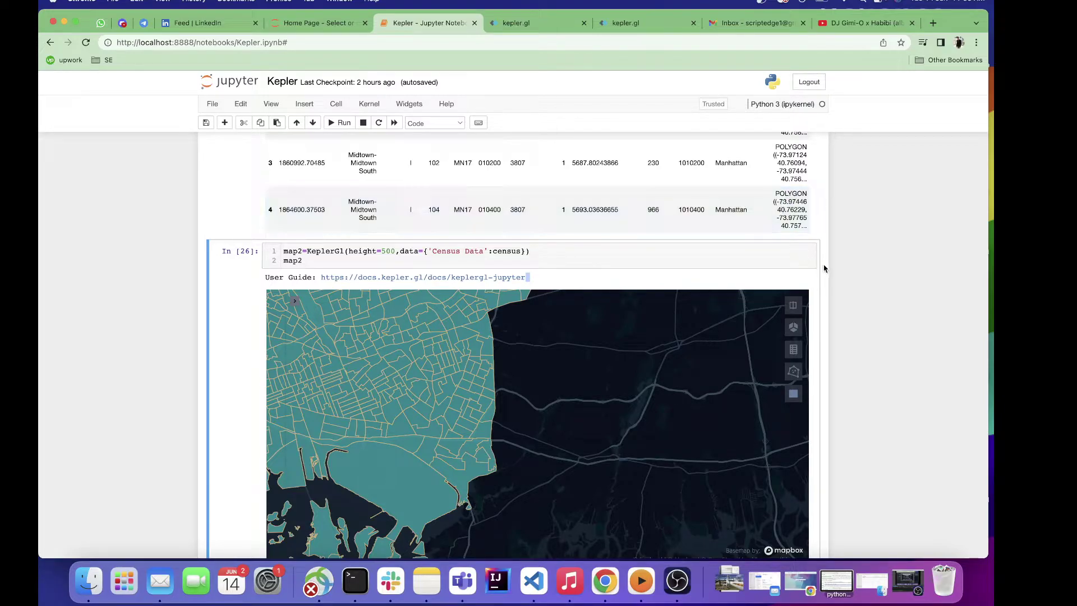
pyautogui.scroll(-2, 823, 269)
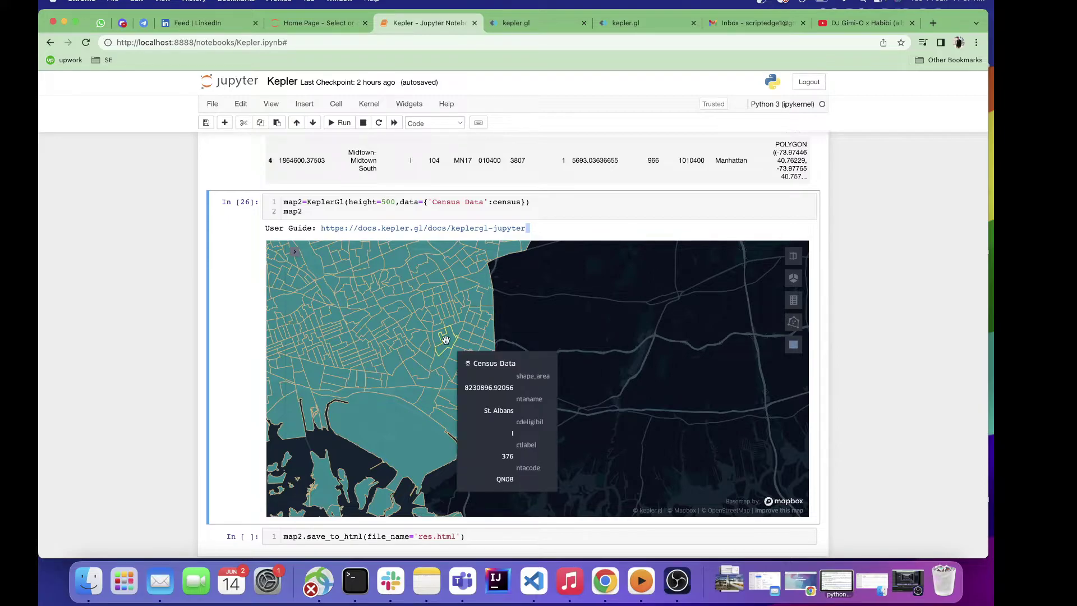
pyautogui.scroll(-2, 161, 396)
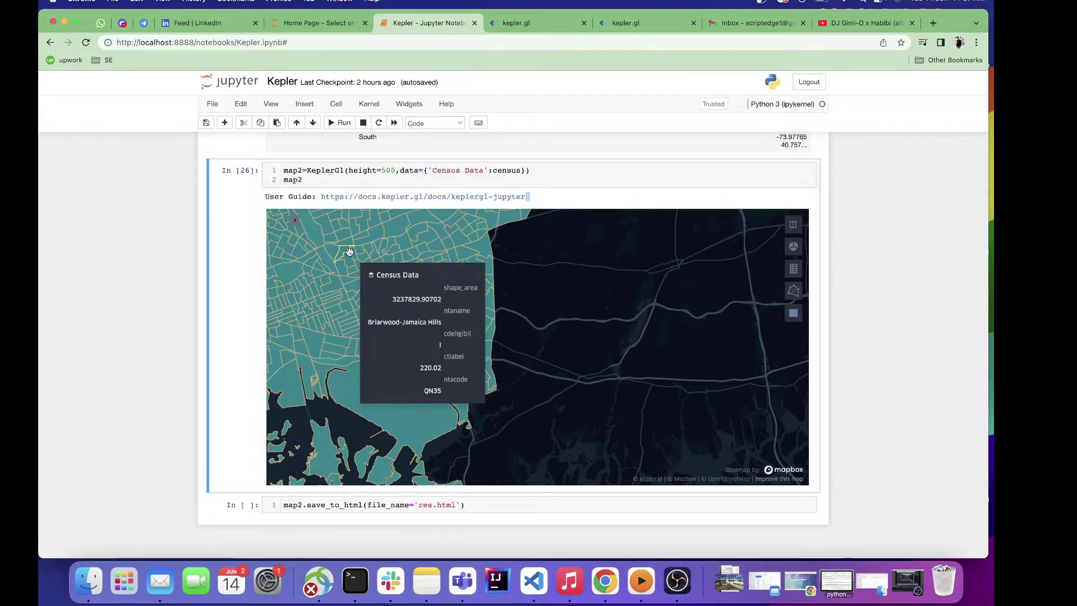
# Show the layer settings of map2 again, enable Height for the Census Data layer and expand its height options.
pyautogui.click(294, 220)
pyautogui.scroll(-5, 348, 347)
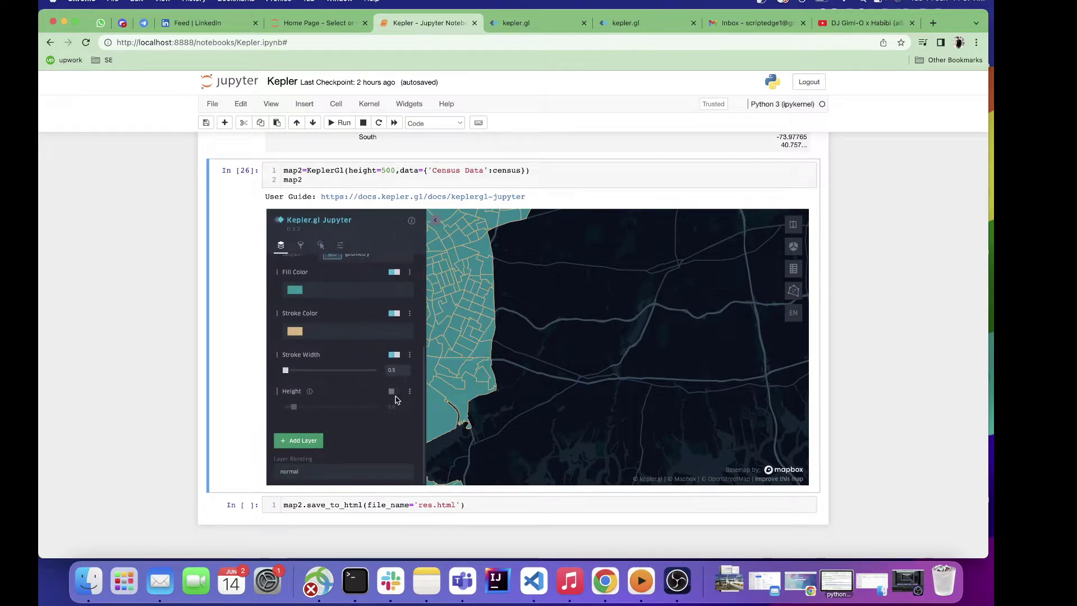
pyautogui.click(394, 392)
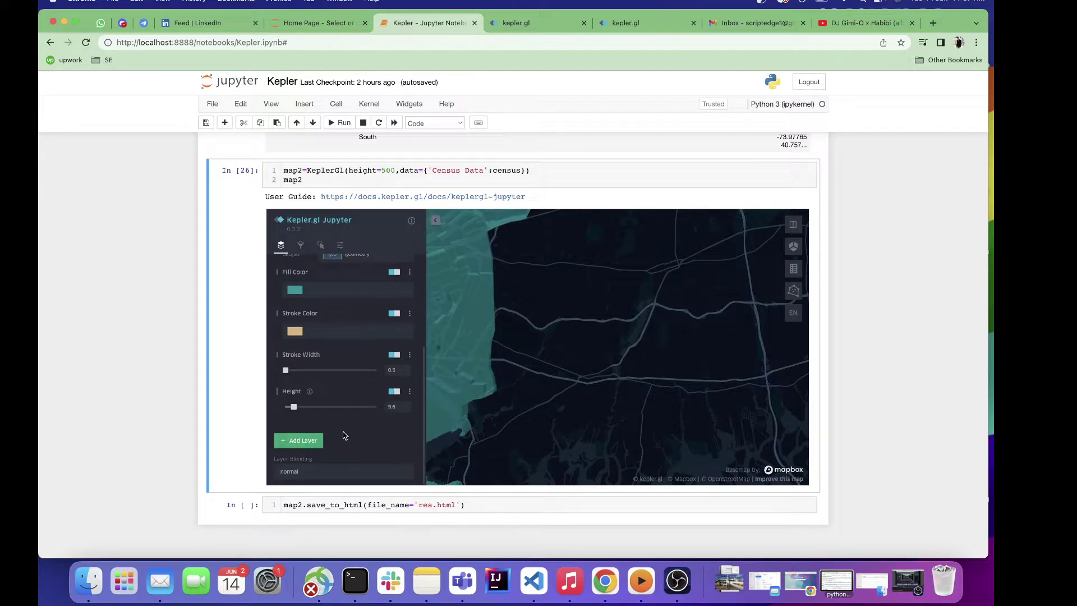
pyautogui.scroll(-1, 344, 436)
pyautogui.click(410, 359)
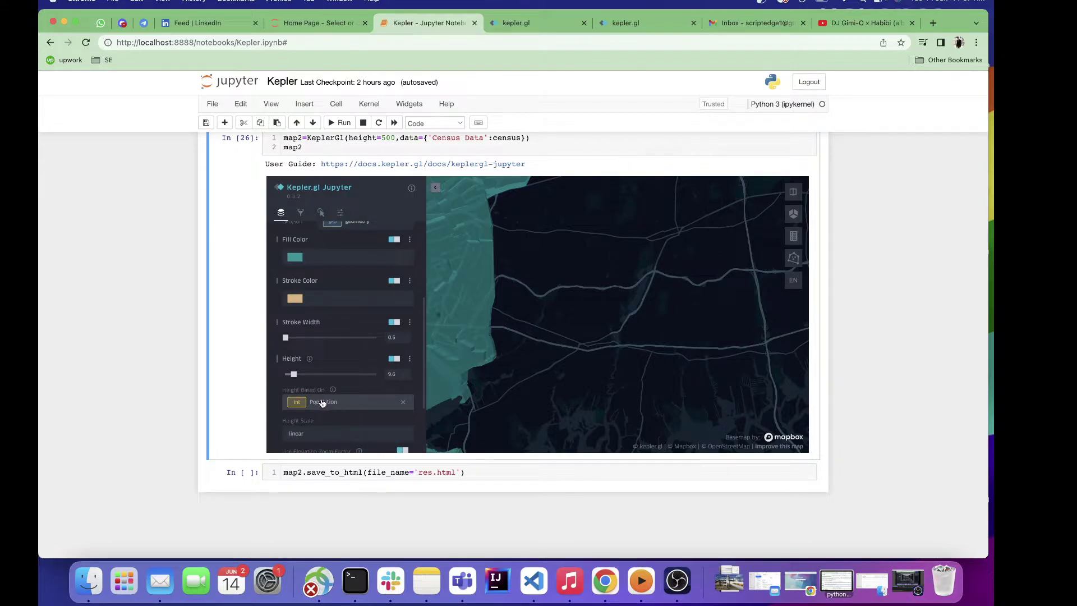
pyautogui.scroll(-2, 603, 348)
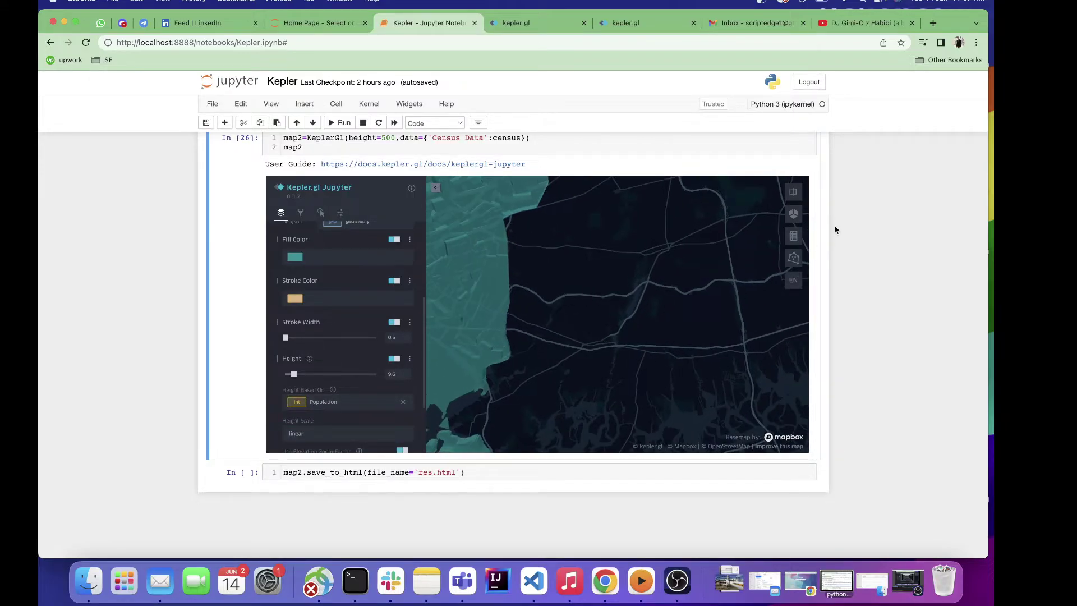
# Turn on the 3D view of map2 and explore the population-based tract heights across New York City down to Staten Island.
pyautogui.click(794, 214)
pyautogui.scroll(3, 712, 217)
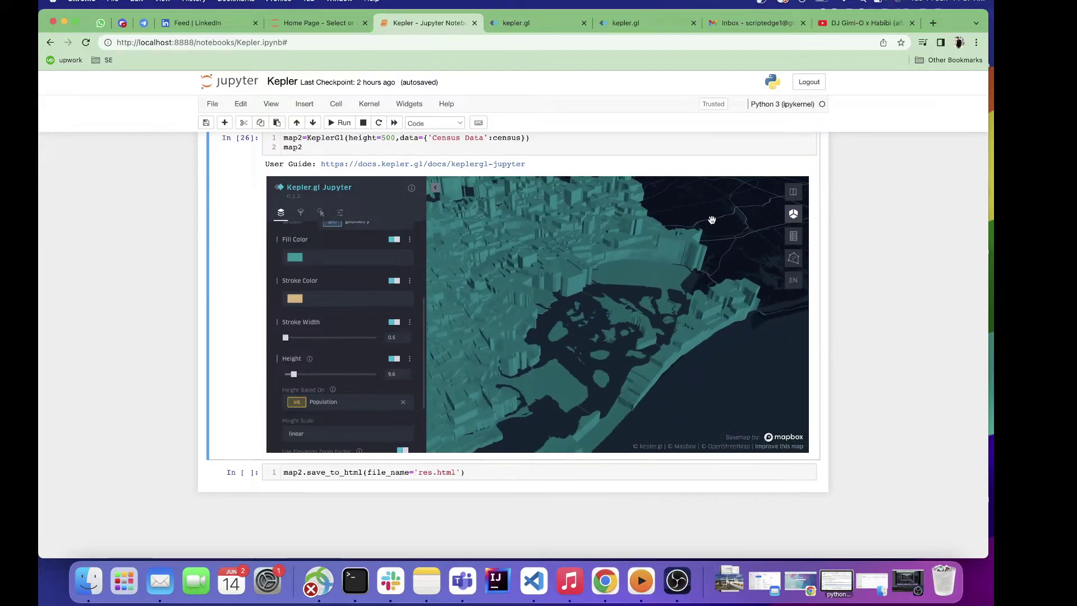
pyautogui.scroll(3, 714, 219)
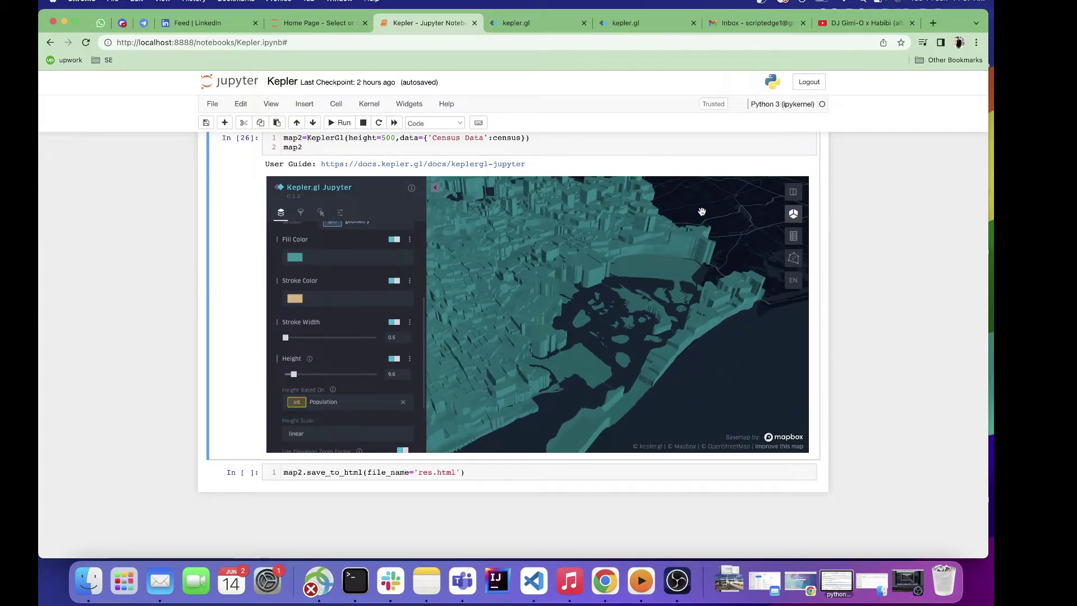
pyautogui.moveTo(704, 214); pyautogui.dragTo(758, 296)
pyautogui.scroll(-5, 758, 238)
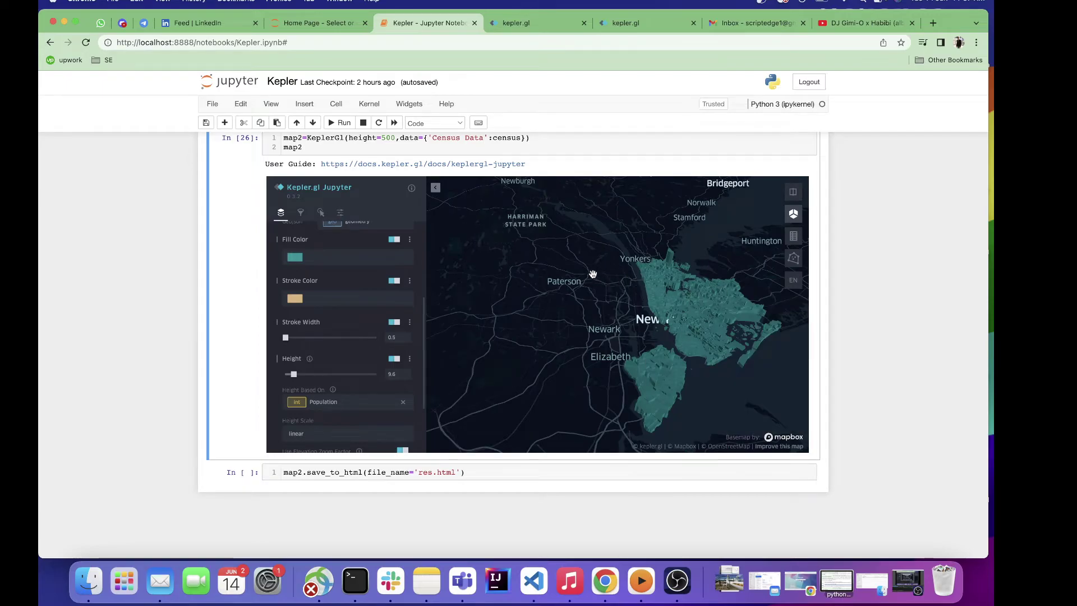
pyautogui.scroll(2, 593, 273)
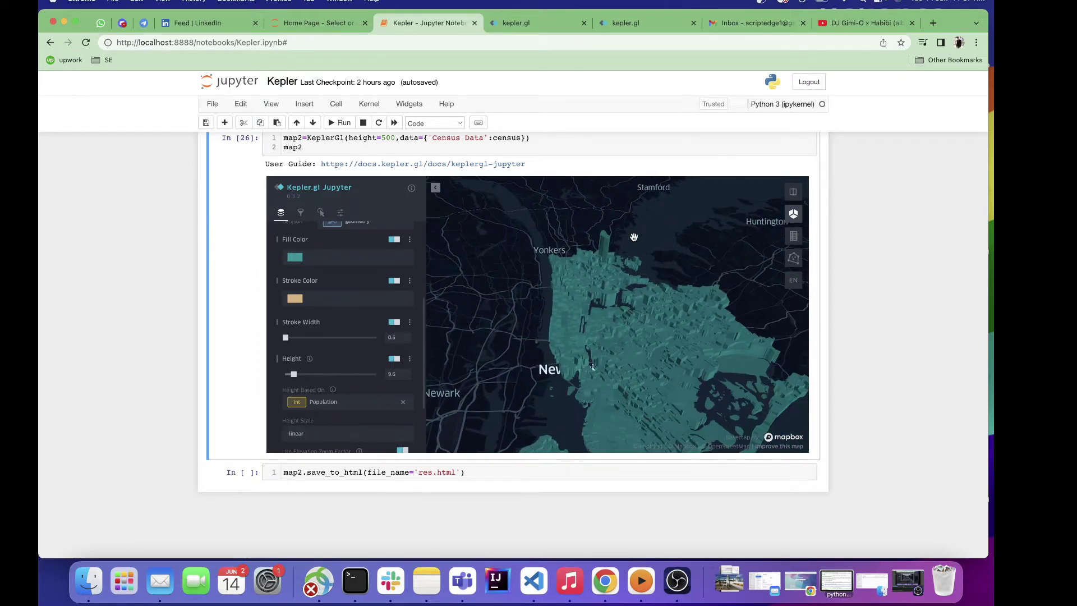
pyautogui.moveTo(604, 246)
pyautogui.moveTo(505, 415); pyautogui.dragTo(431, 297)
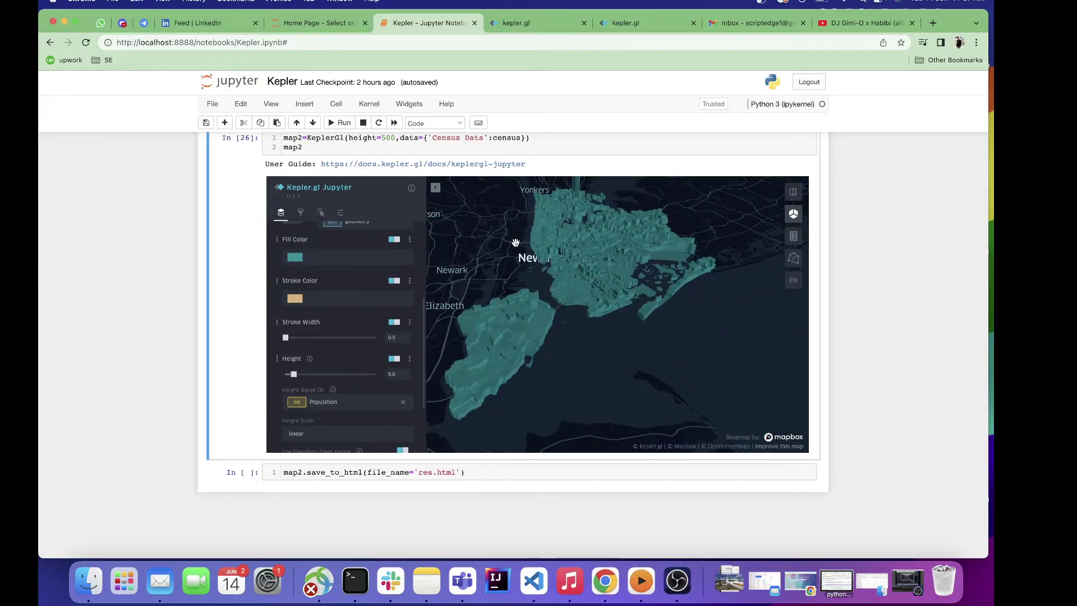
# Review the Census Data layer settings, the save_to_html cell, the notebook's widget saving options and the census table.
pyautogui.scroll(5, 347, 314)
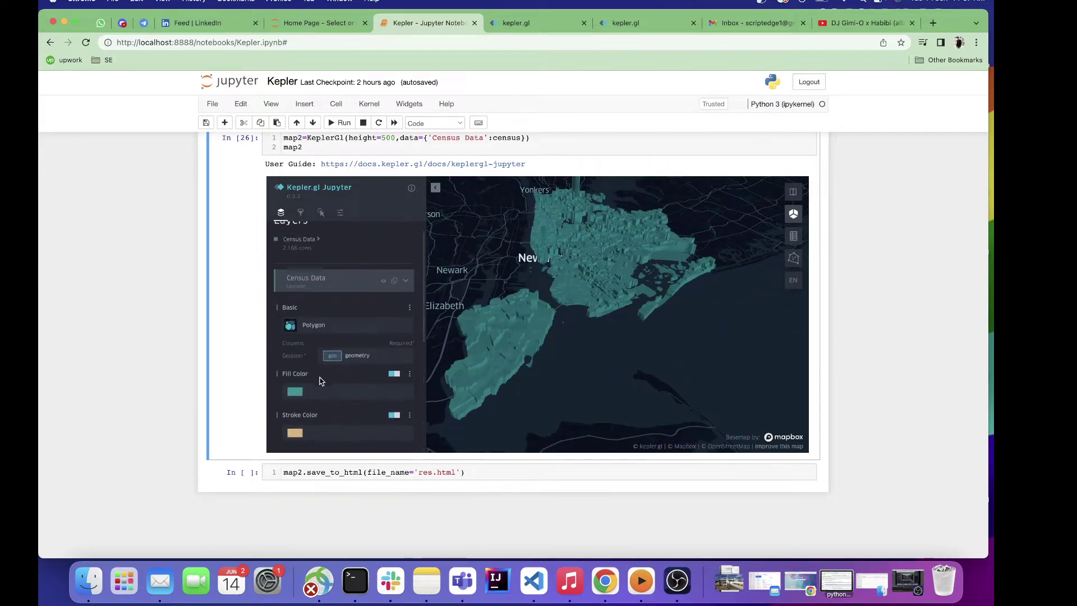
pyautogui.scroll(3, 166, 333)
pyautogui.scroll(-2, 166, 333)
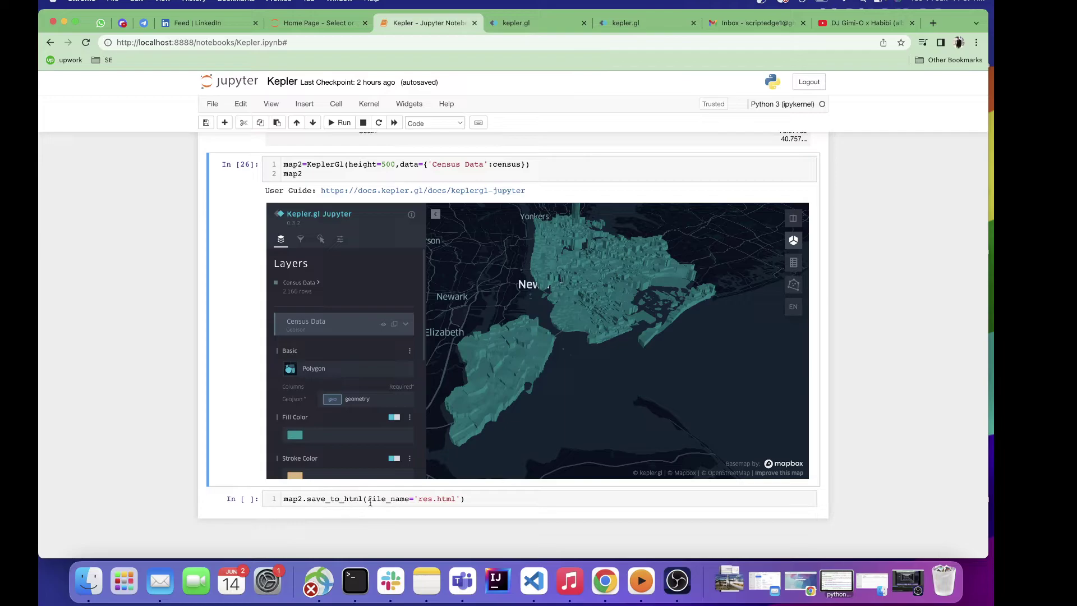
pyautogui.click(413, 110)
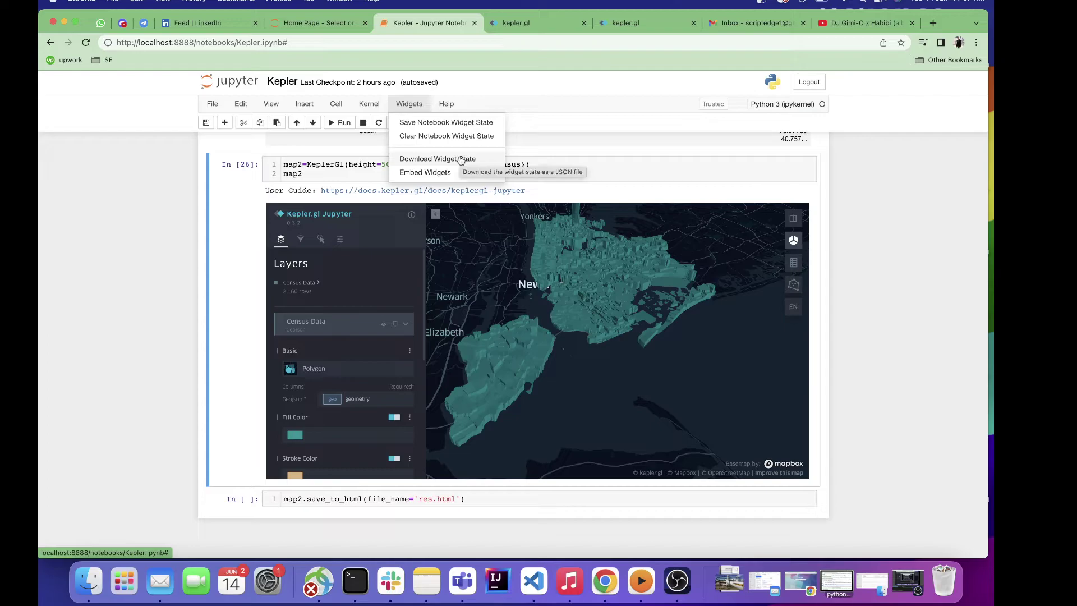
pyautogui.click(170, 272)
pyautogui.scroll(1, 170, 272)
pyautogui.scroll(5, 170, 272)
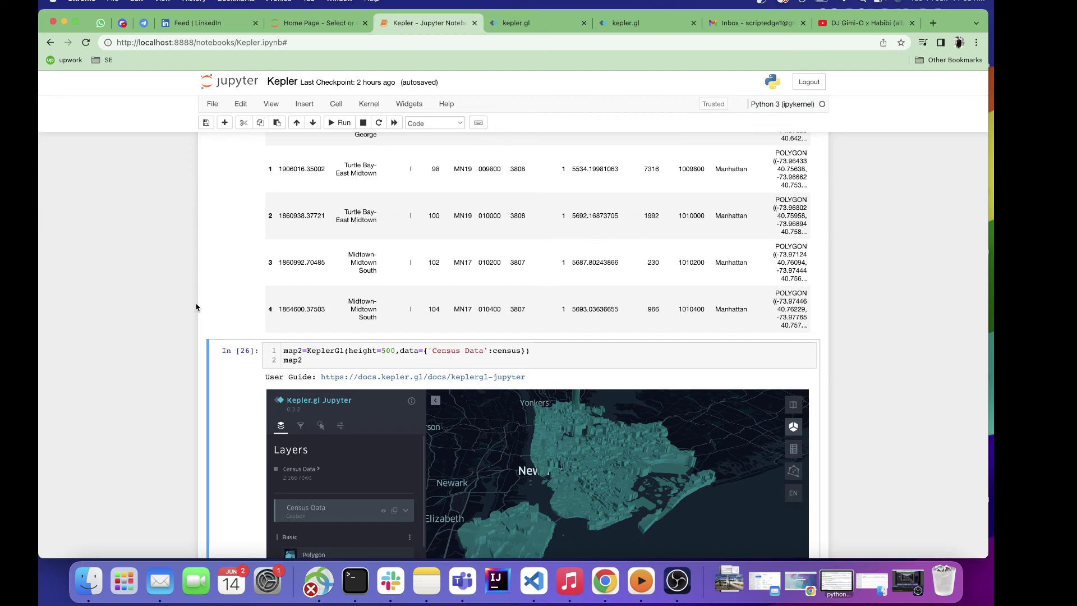
pyautogui.click(678, 581)
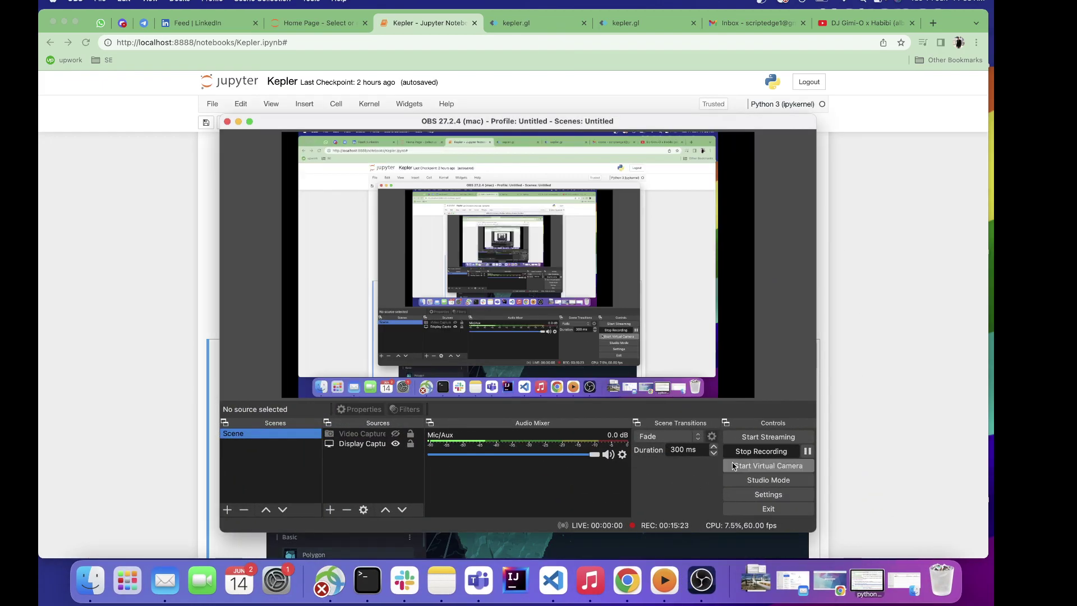